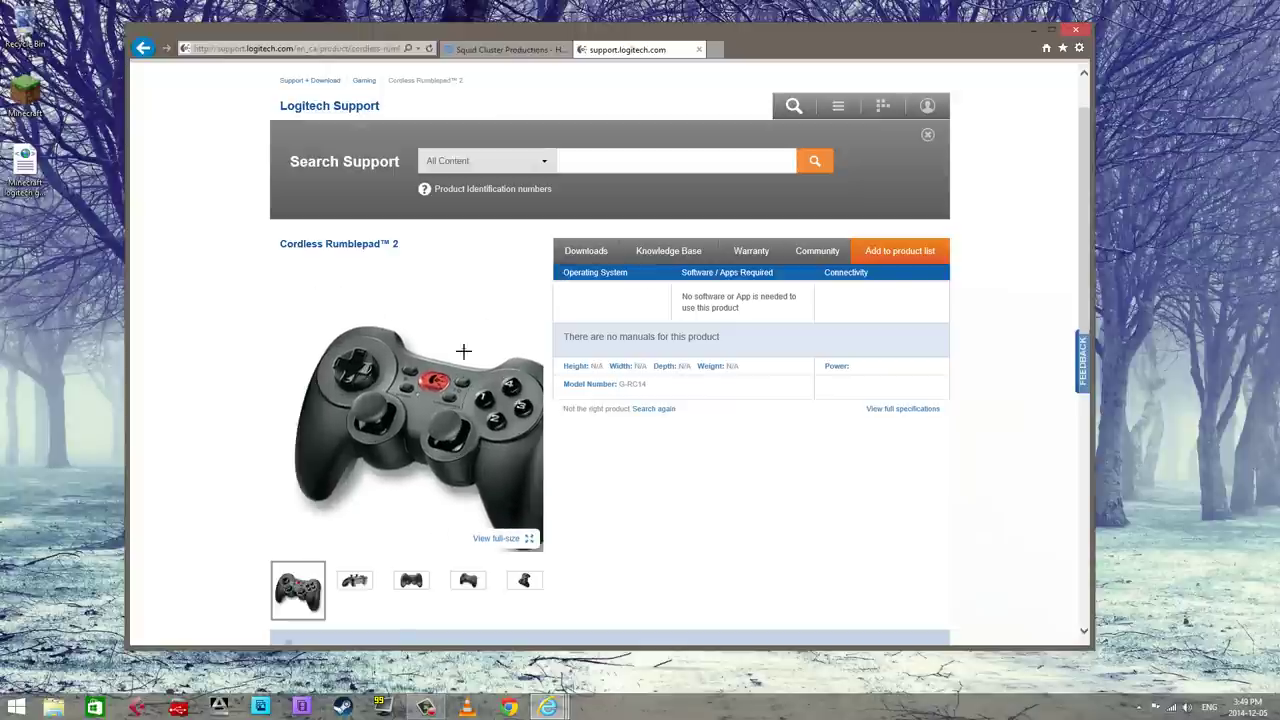
- Return to the Gaming category, expand Controllers and open the Cordless Rumblepad 2 support page
{"action": "left_click", "coordinate": [150, 56]}
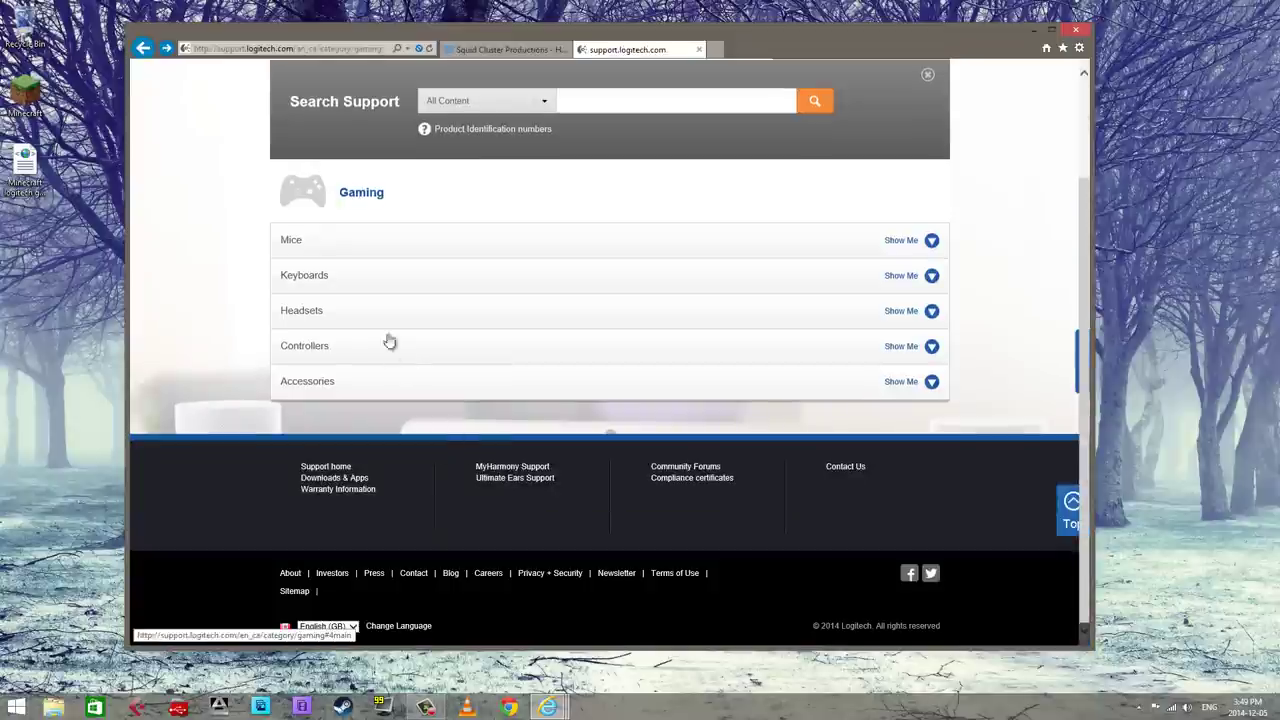
{"action": "left_click", "coordinate": [315, 348]}
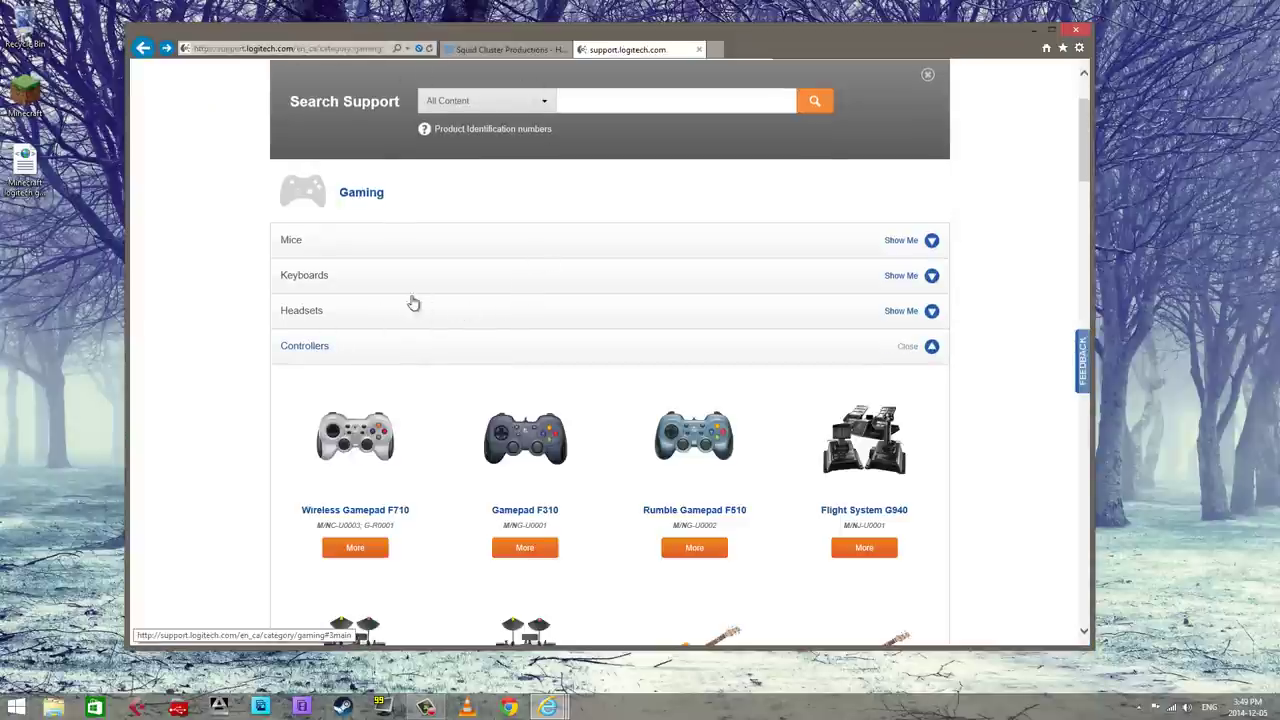
{"action": "scroll", "coordinate": [808, 425], "scroll_direction": "down", "scroll_amount": 2}
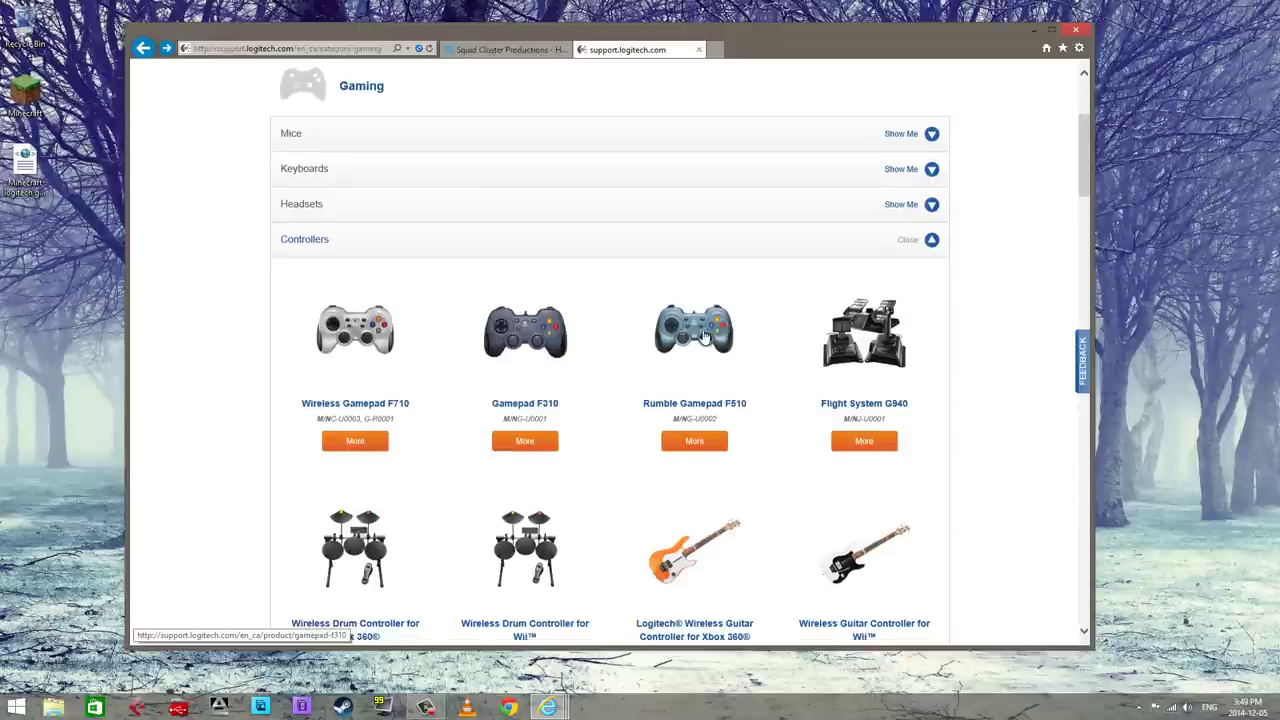
{"action": "left_click_drag", "start_coordinate": [1082, 183], "coordinate": [1051, 500]}
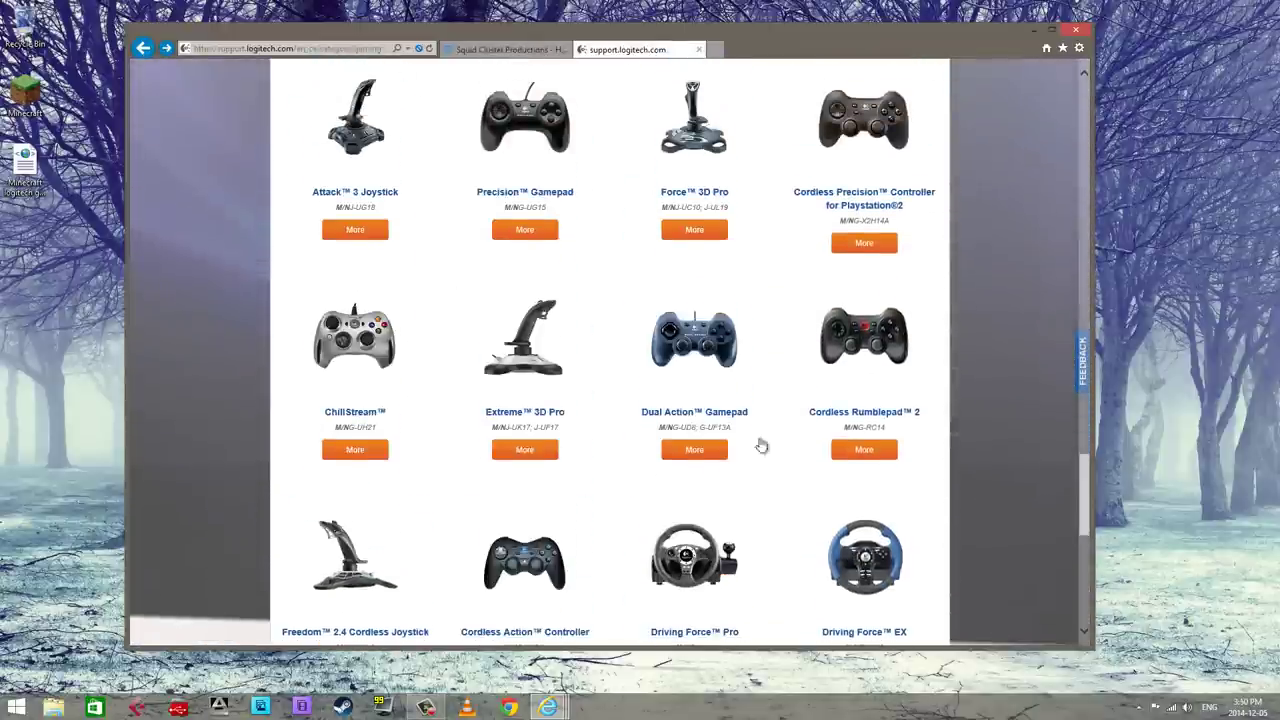
{"action": "left_click", "coordinate": [842, 348]}
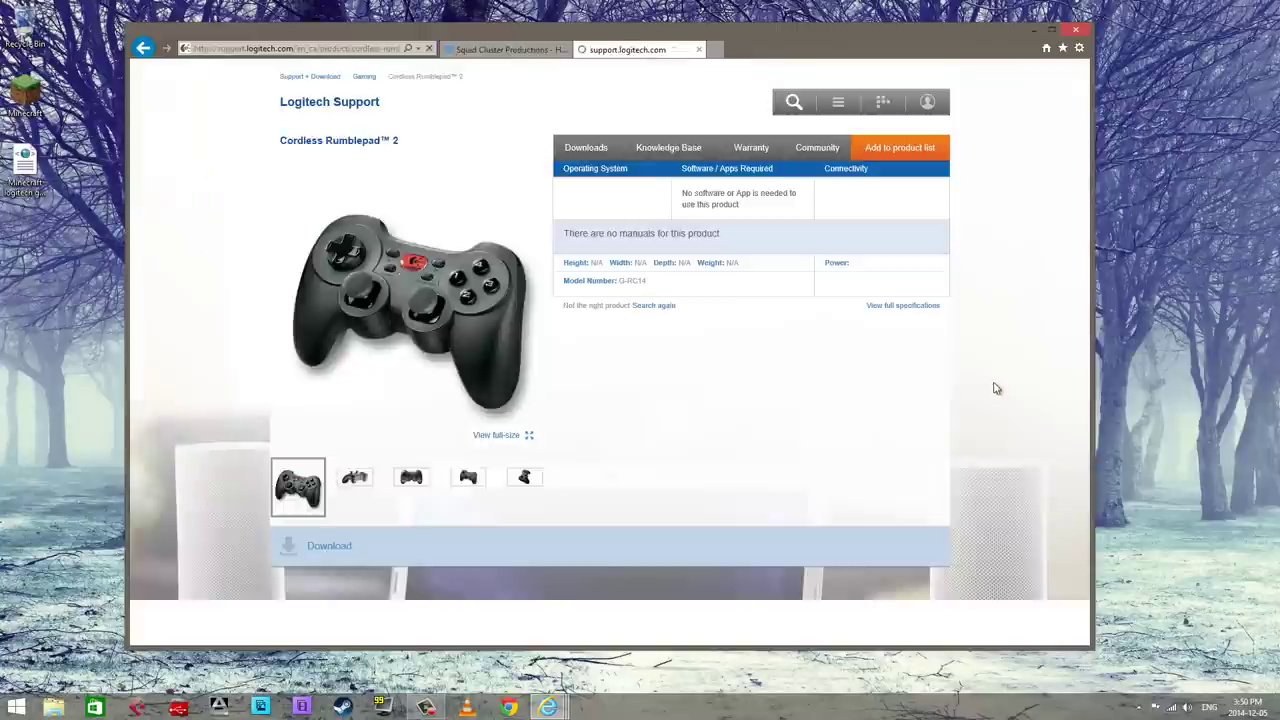
- Download and run the 64-bit Logitech Gaming Software for Windows 8 from the product's download section
{"action": "scroll", "coordinate": [949, 377], "scroll_direction": "down", "scroll_amount": 4}
{"action": "scroll", "coordinate": [949, 377], "scroll_direction": "up", "scroll_amount": 1}
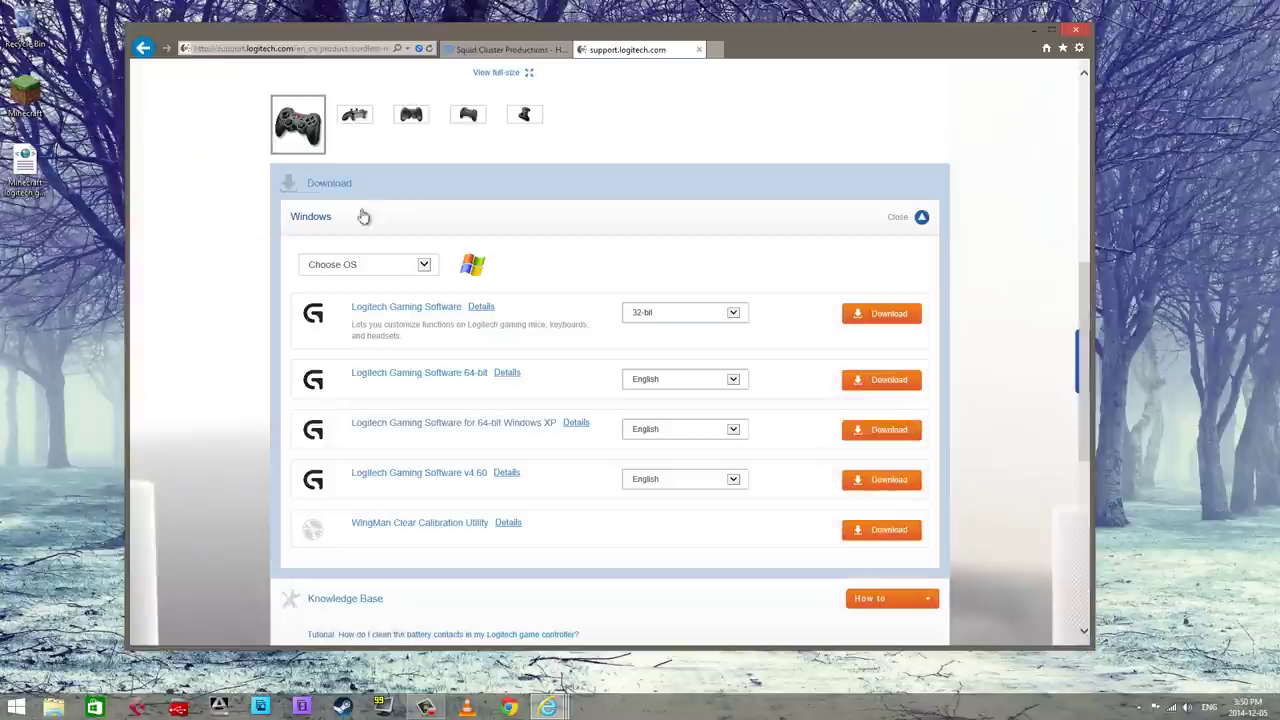
{"action": "left_click", "coordinate": [428, 264]}
{"action": "left_click", "coordinate": [385, 275]}
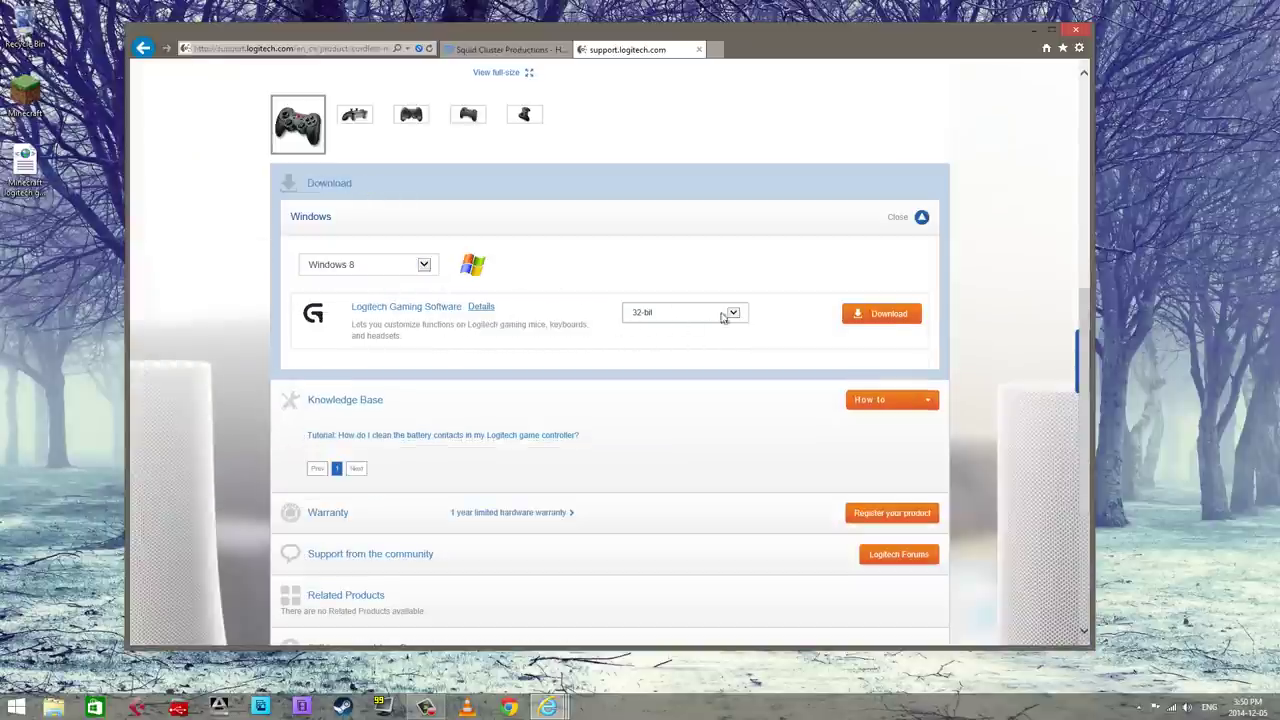
{"action": "left_click", "coordinate": [731, 314]}
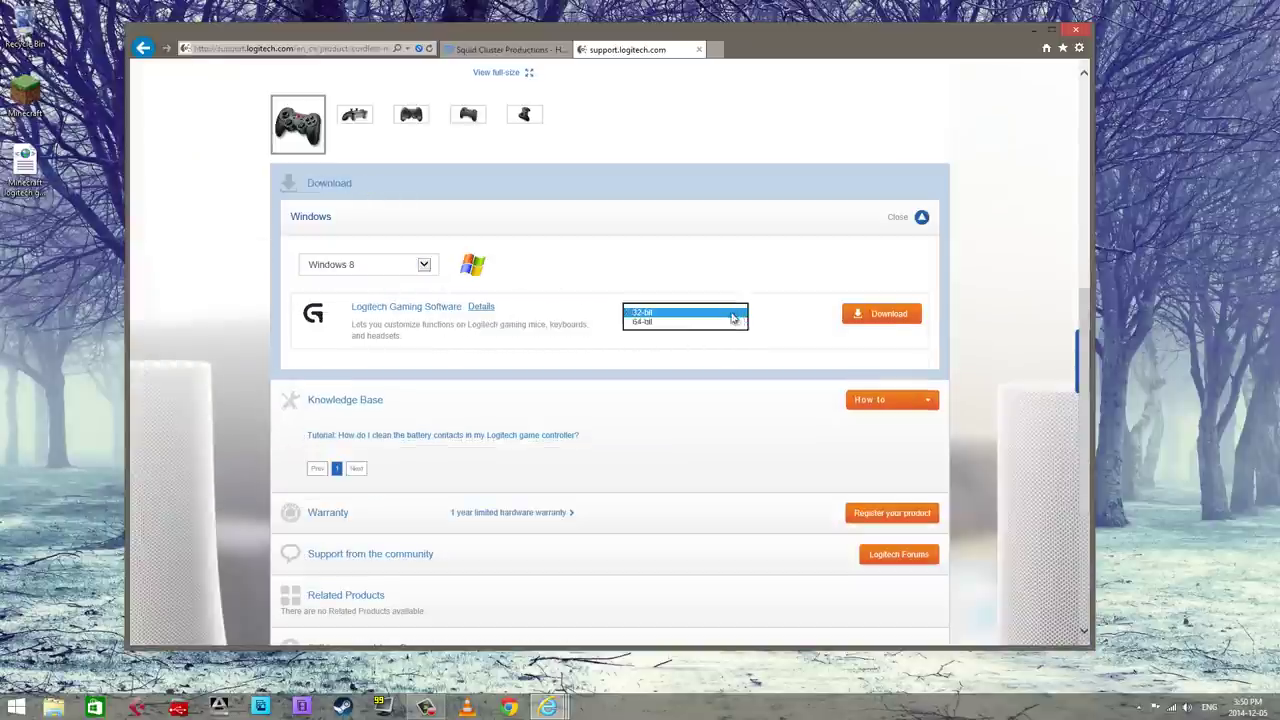
{"action": "left_click", "coordinate": [645, 323]}
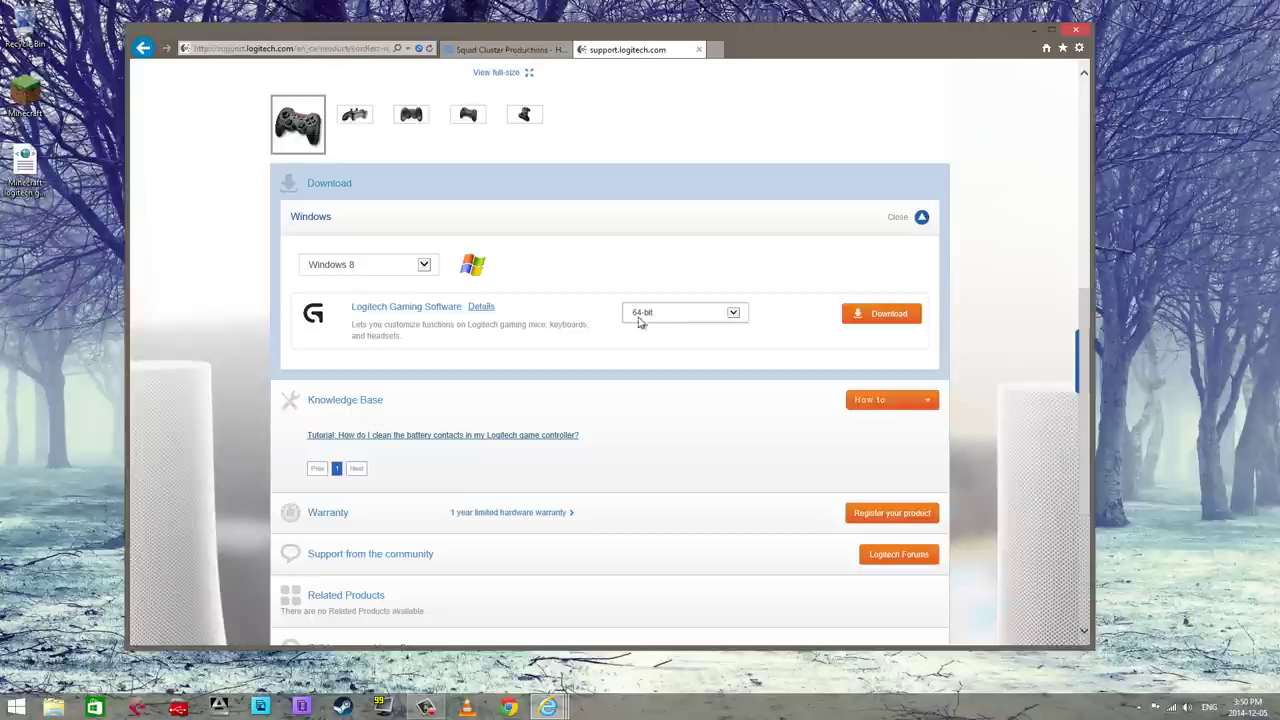
{"action": "left_click", "coordinate": [845, 315]}
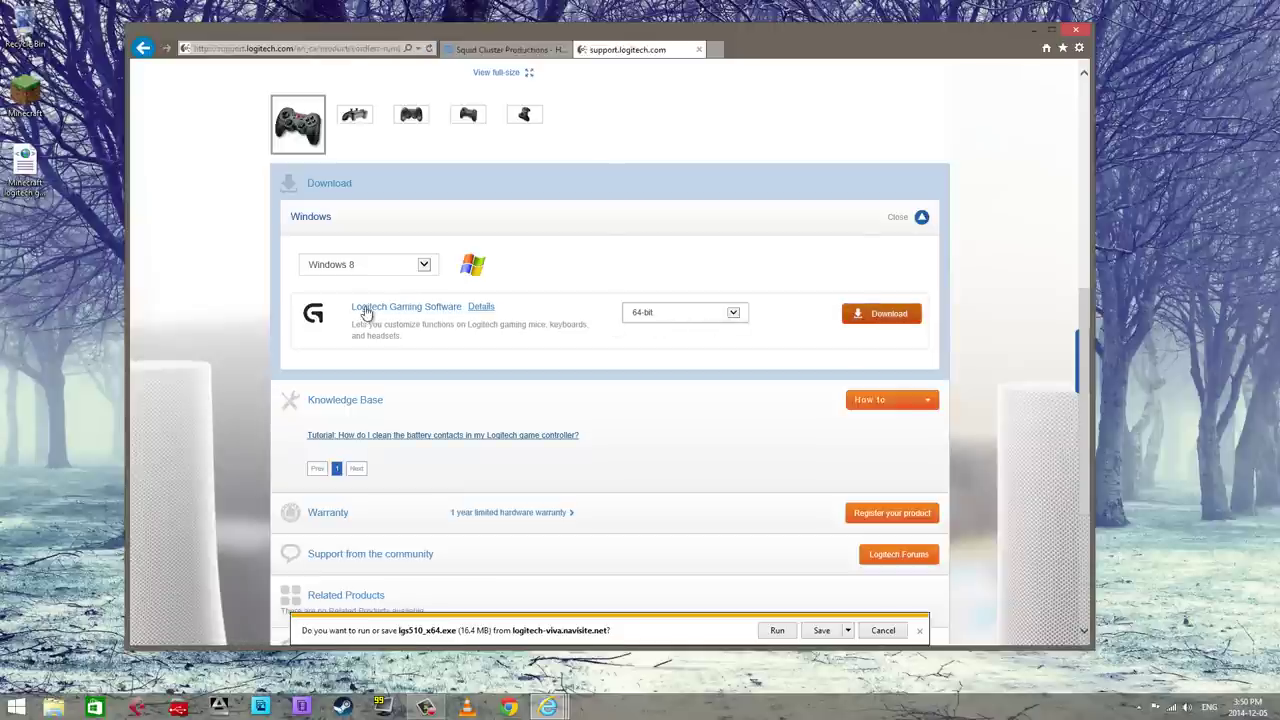
{"action": "left_click", "coordinate": [772, 630]}
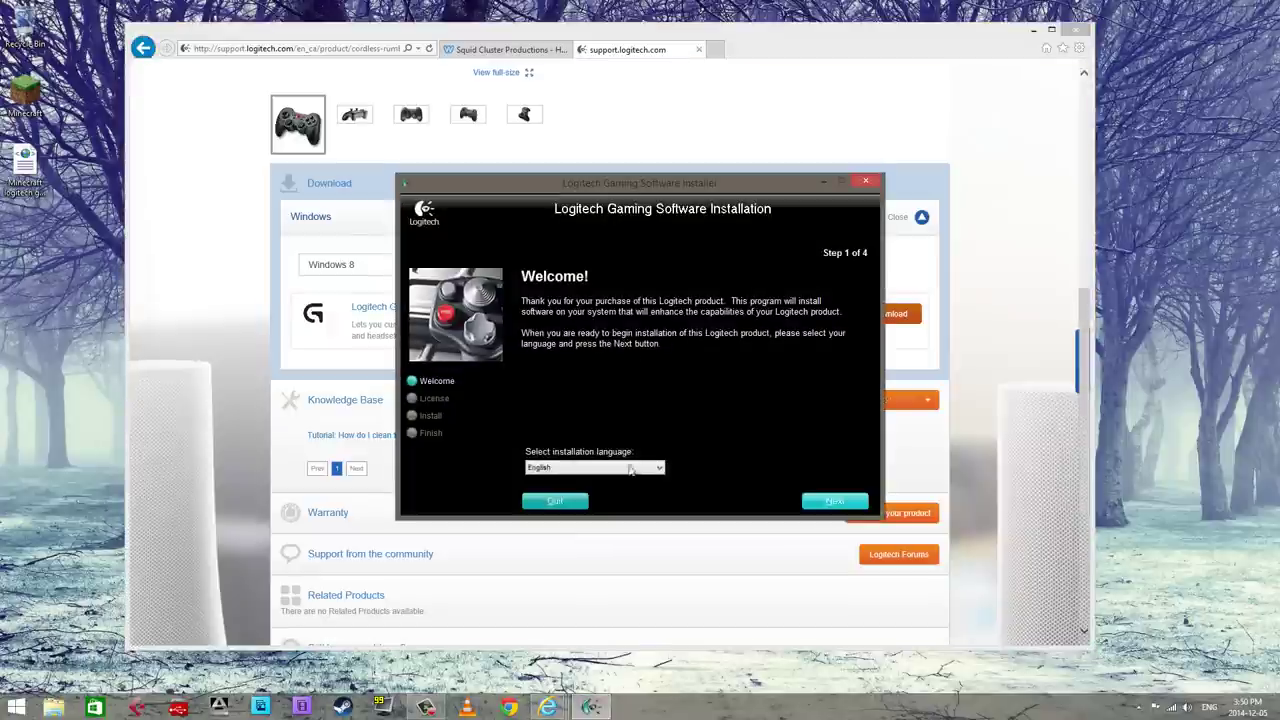
- Install the Logitech Gaming Software with English as the language, accepting the license
{"action": "left_click", "coordinate": [838, 502]}
{"action": "left_click", "coordinate": [581, 461]}
{"action": "left_click", "coordinate": [834, 501]}
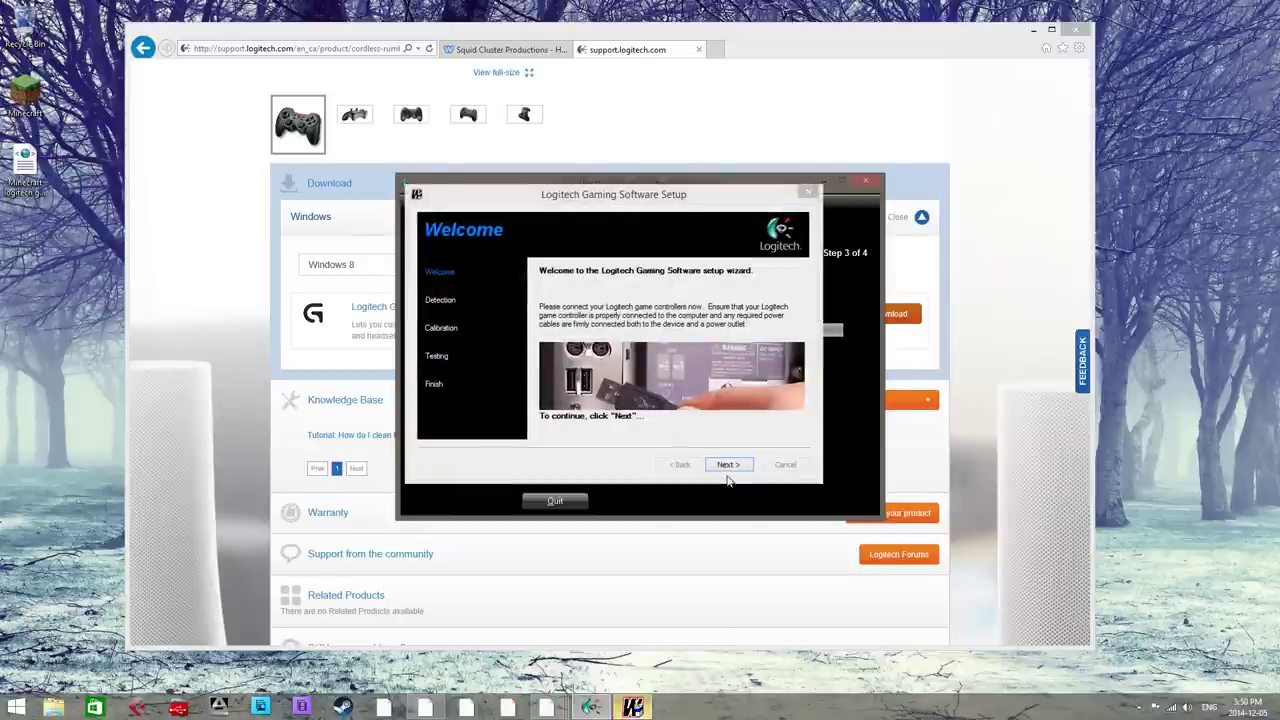
- Detect and test the Logitech Cordless RumblePad 2 in the setup wizard, and finish the installation
{"action": "left_click", "coordinate": [728, 465]}
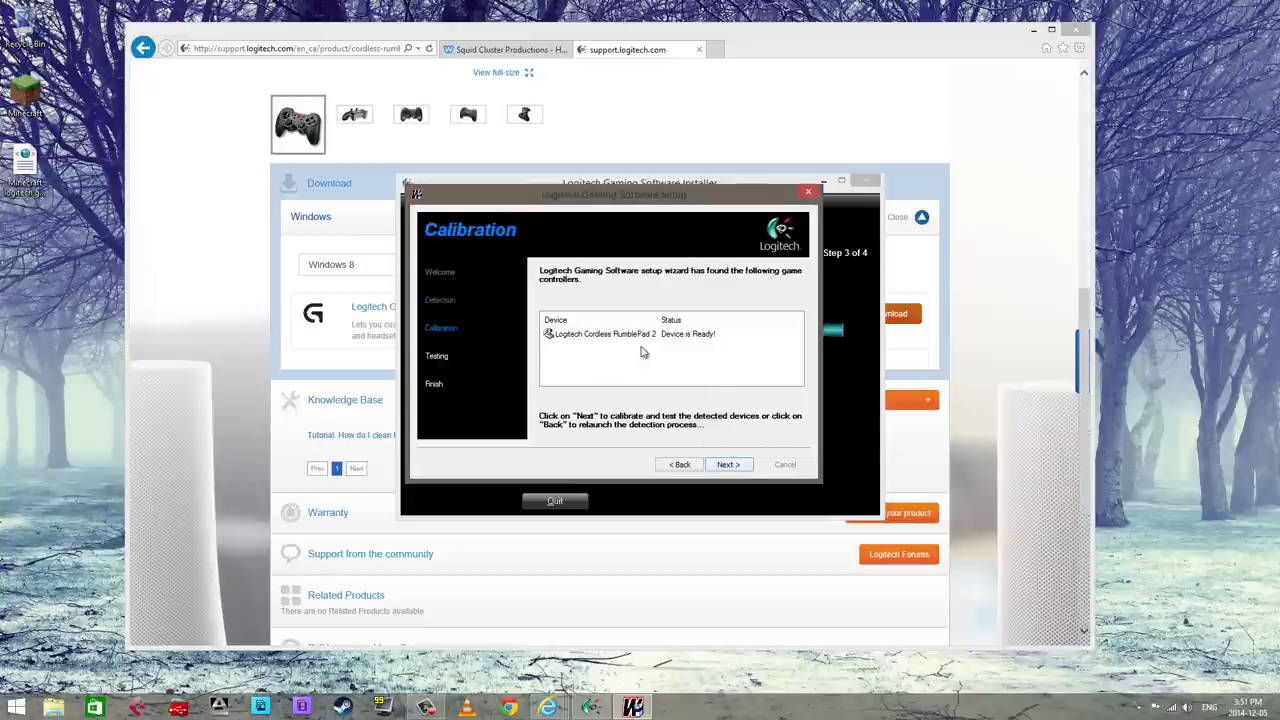
{"action": "left_click", "coordinate": [643, 336]}
{"action": "left_click", "coordinate": [730, 465]}
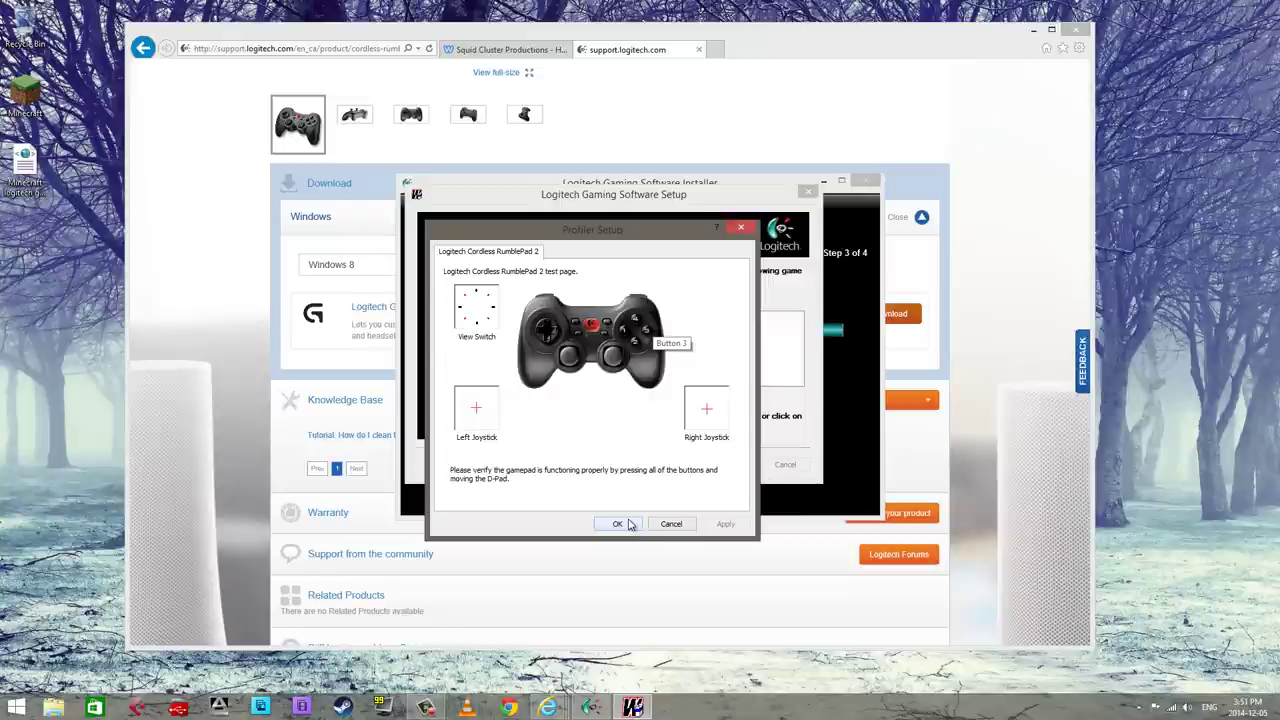
{"action": "left_click", "coordinate": [629, 524]}
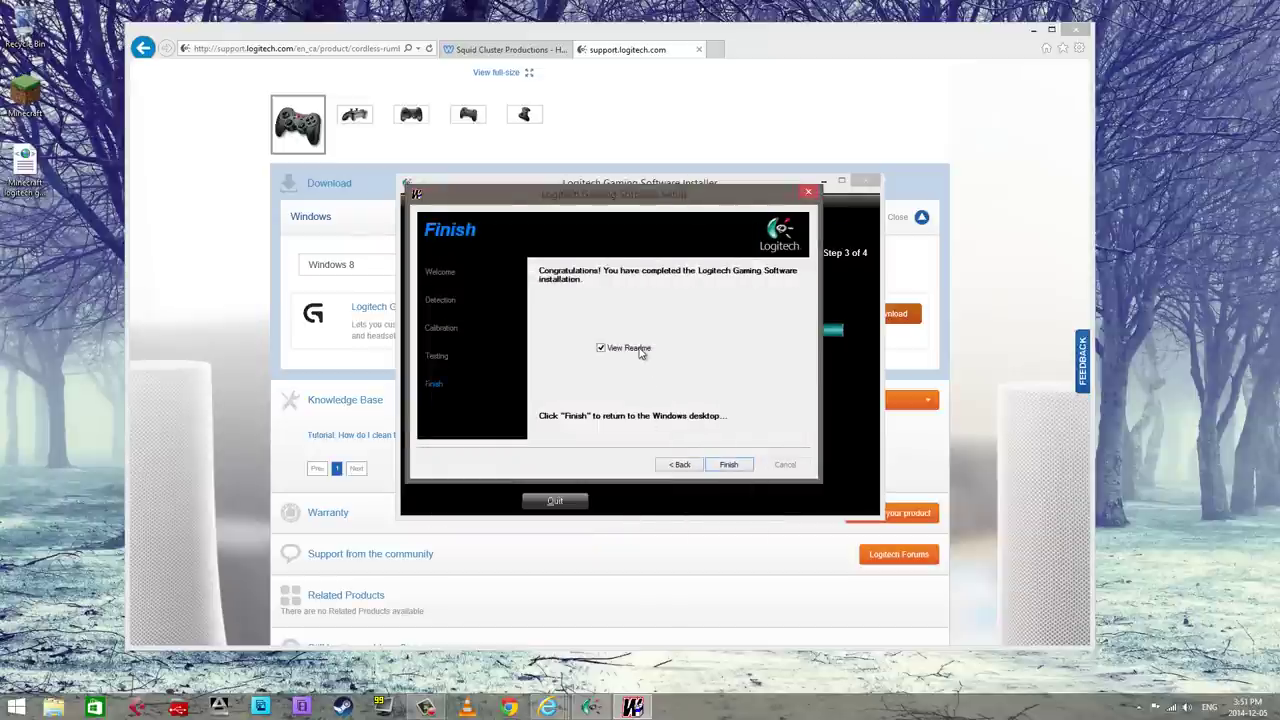
{"action": "left_click", "coordinate": [729, 465]}
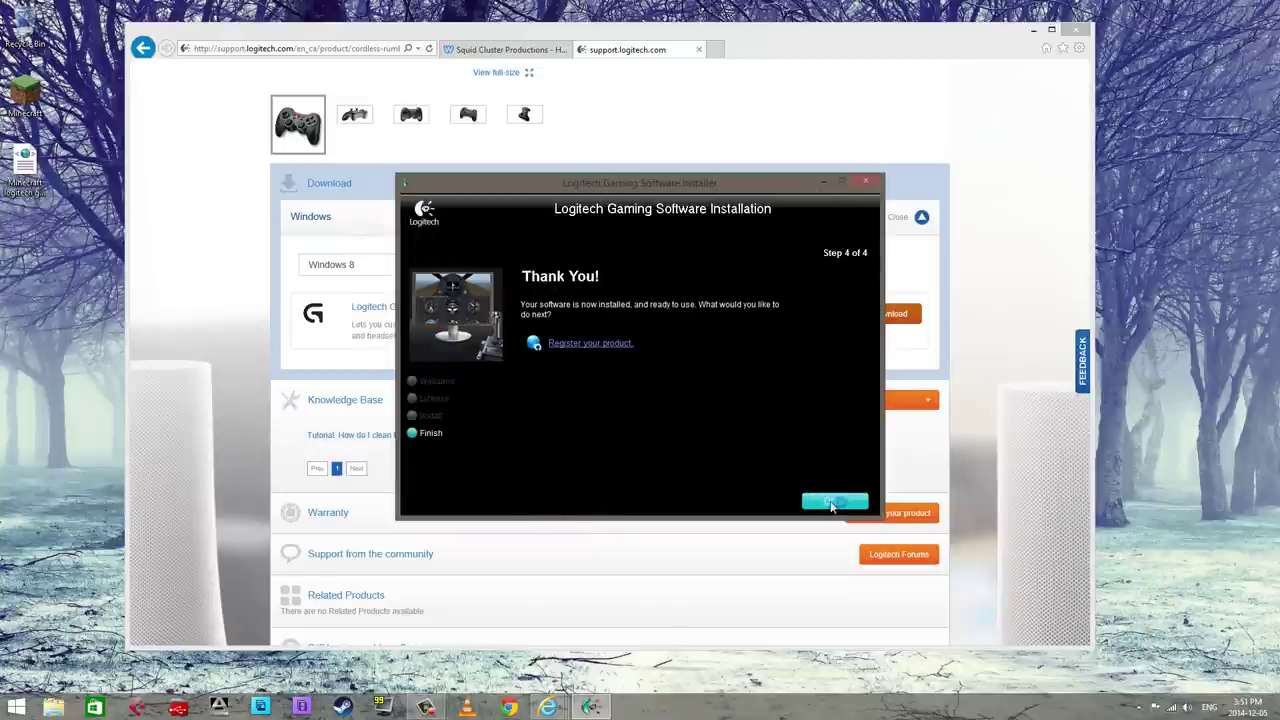
{"action": "left_click", "coordinate": [830, 500]}
- Start a new game profile in the Logitech Profiler and name it Minecraft 2
{"action": "left_click_drag", "start_coordinate": [313, 130], "coordinate": [620, 247]}
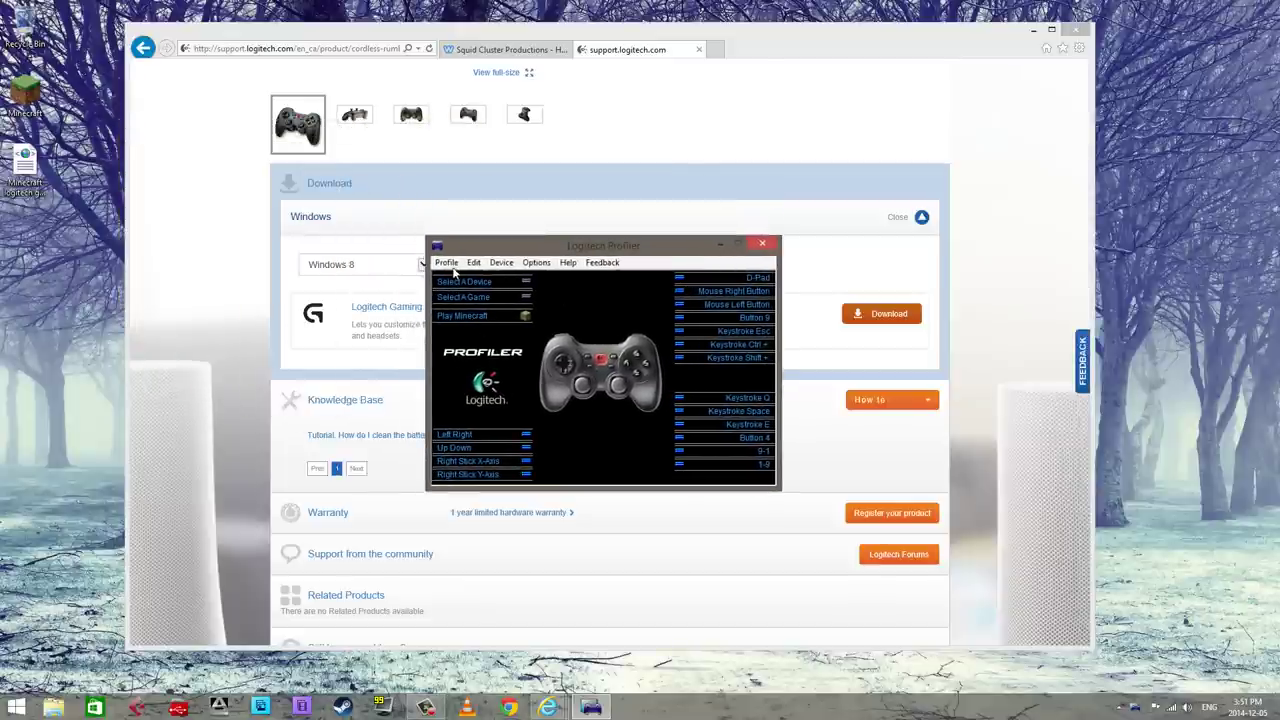
{"action": "left_click", "coordinate": [446, 262]}
{"action": "left_click", "coordinate": [462, 278]}
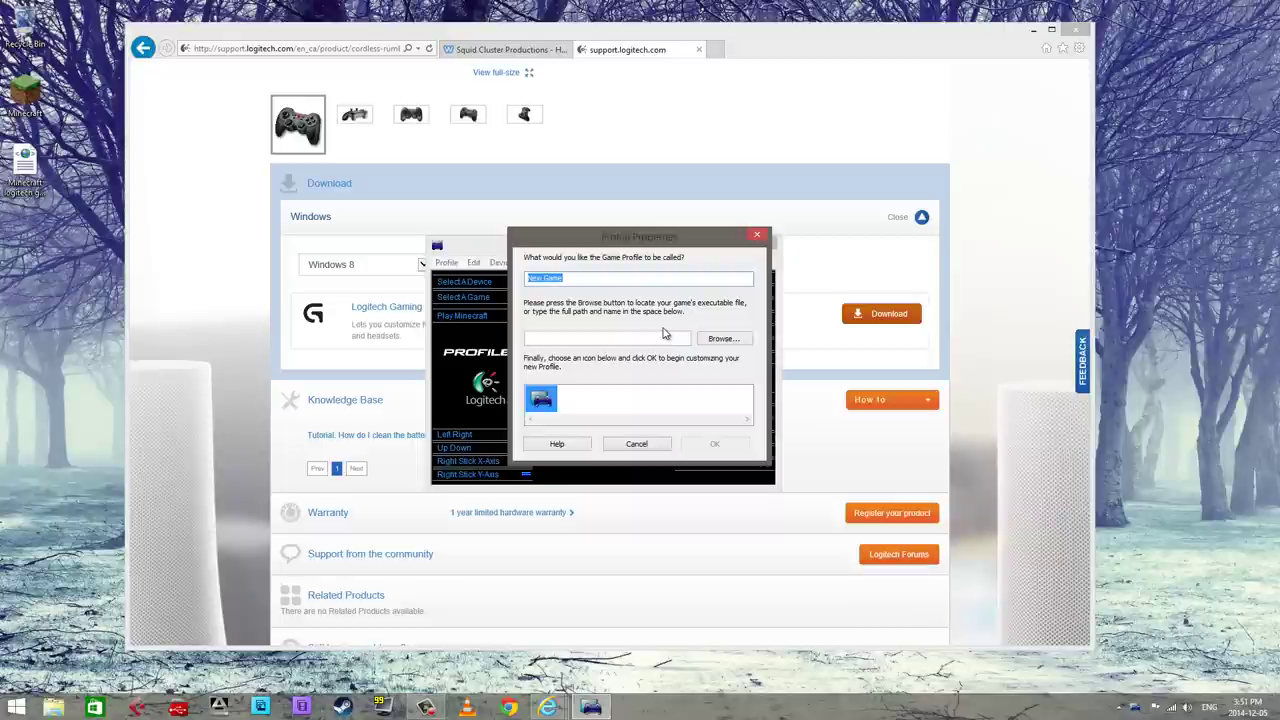
{"action": "type", "text": "Minecraft 2"}
{"action": "left_click", "coordinate": [637, 340]}
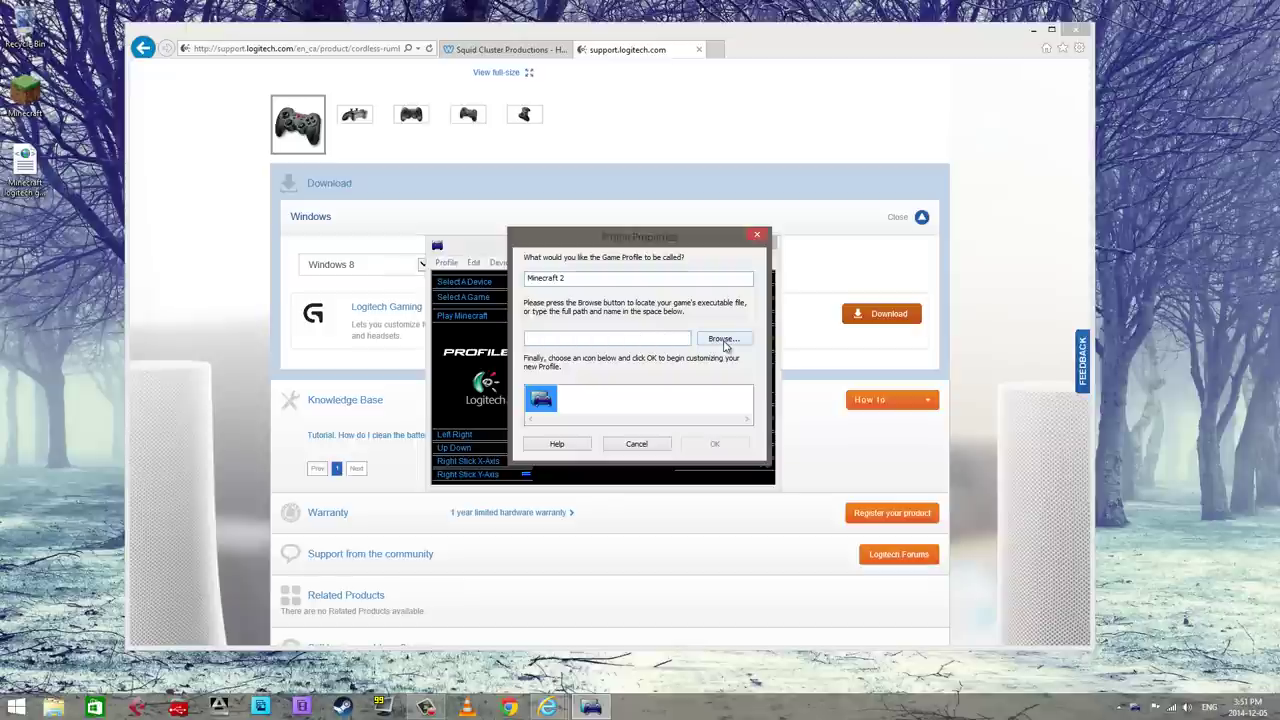
- Link the profile to Minecraft.exe on the desktop, choose the Minecraft block icon and replace the existing profile for that executable
{"action": "left_click", "coordinate": [723, 340]}
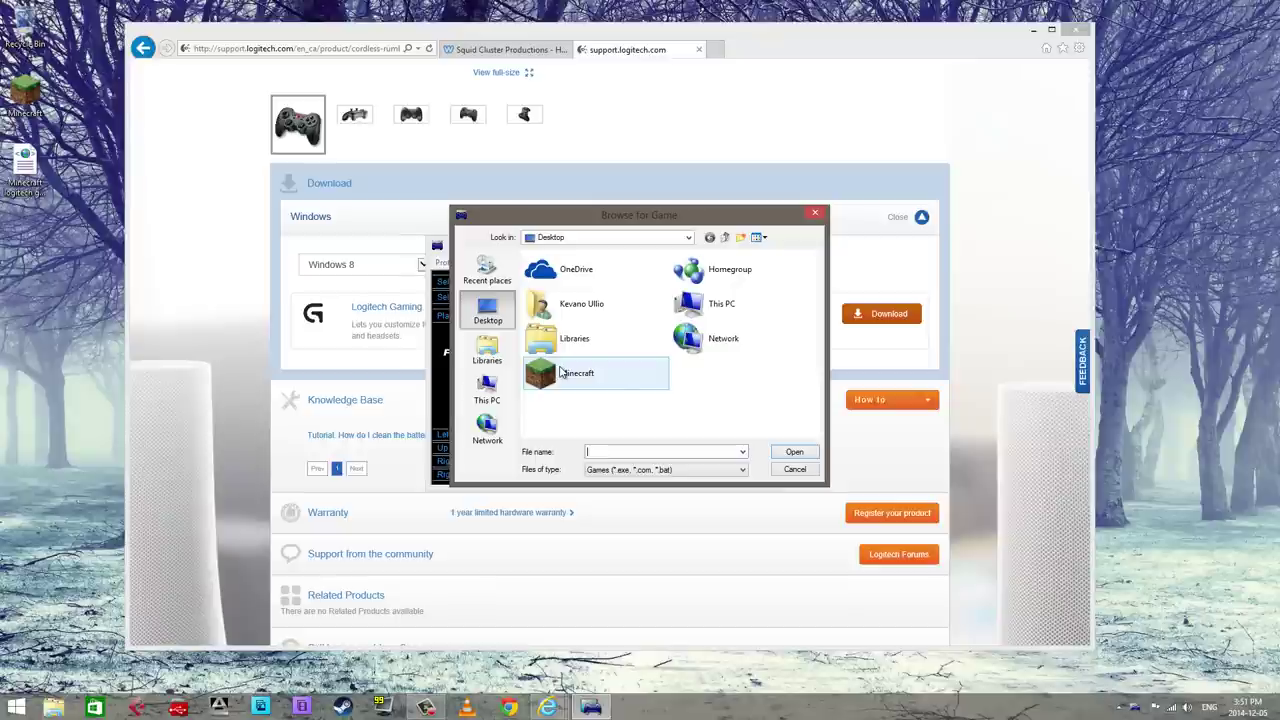
{"action": "left_click", "coordinate": [564, 377]}
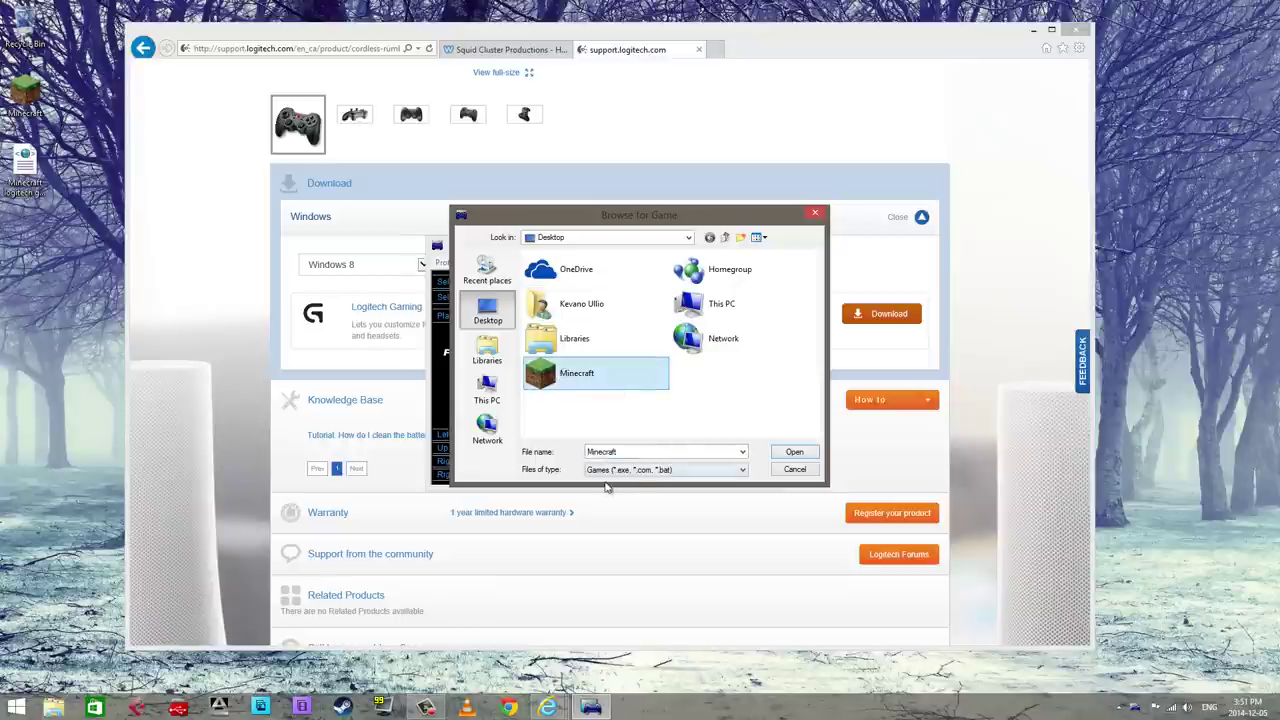
{"action": "double_click", "coordinate": [548, 368]}
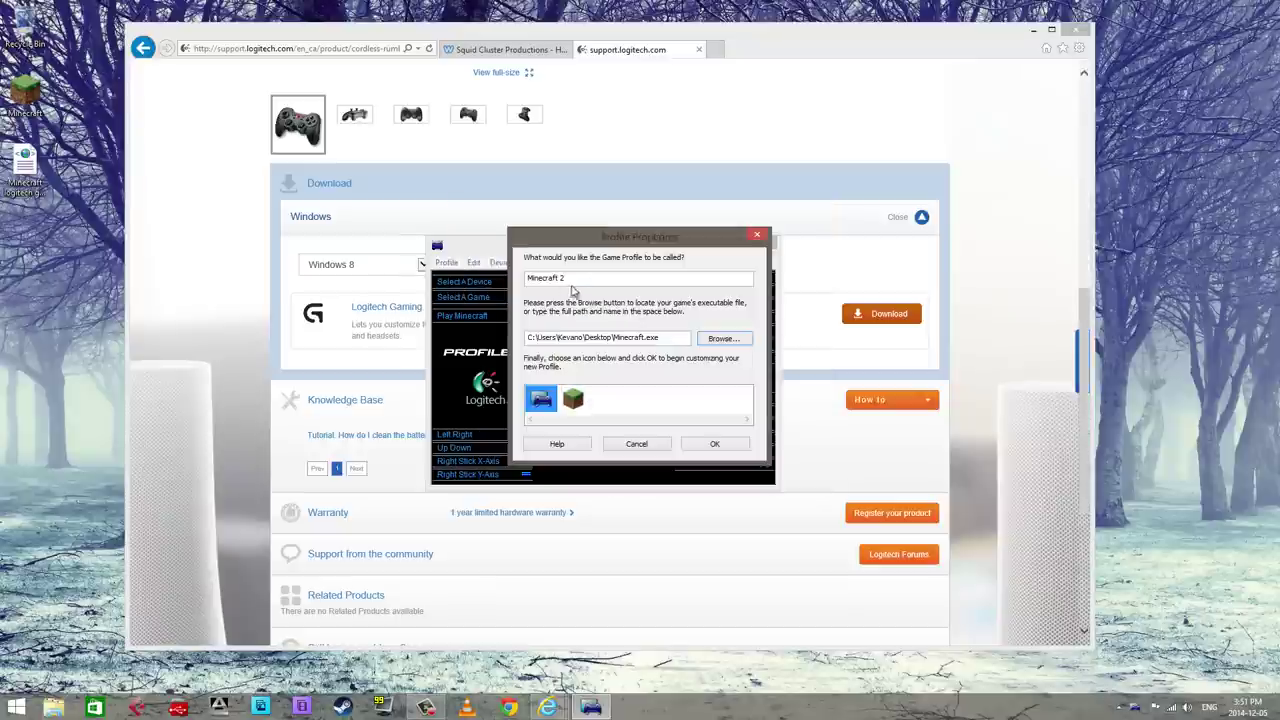
{"action": "left_click", "coordinate": [575, 400]}
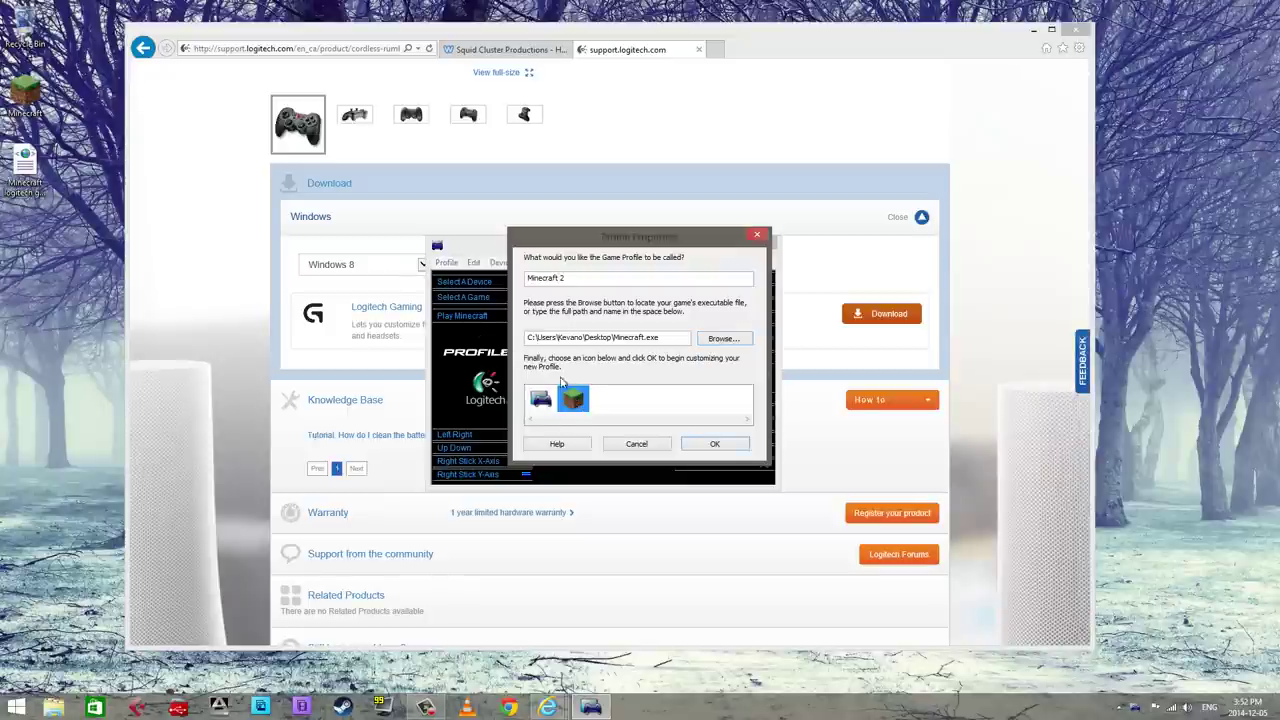
{"action": "left_click", "coordinate": [690, 442]}
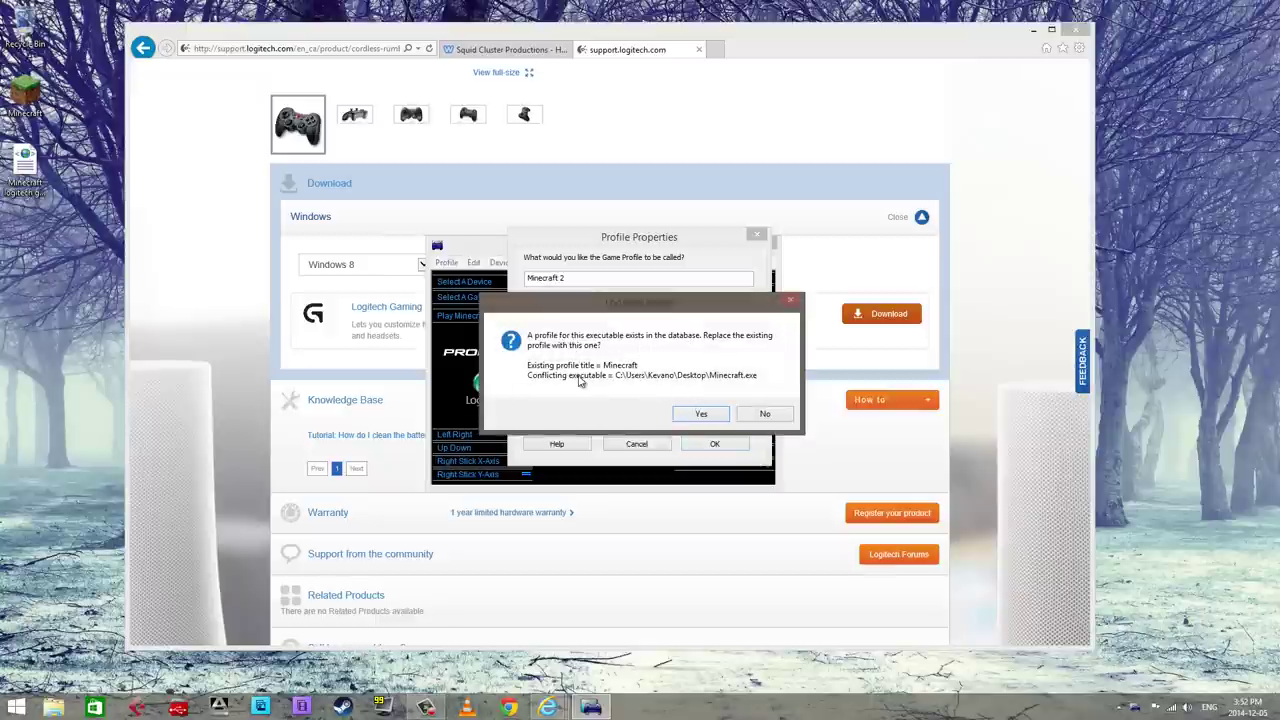
{"action": "left_click", "coordinate": [701, 413]}
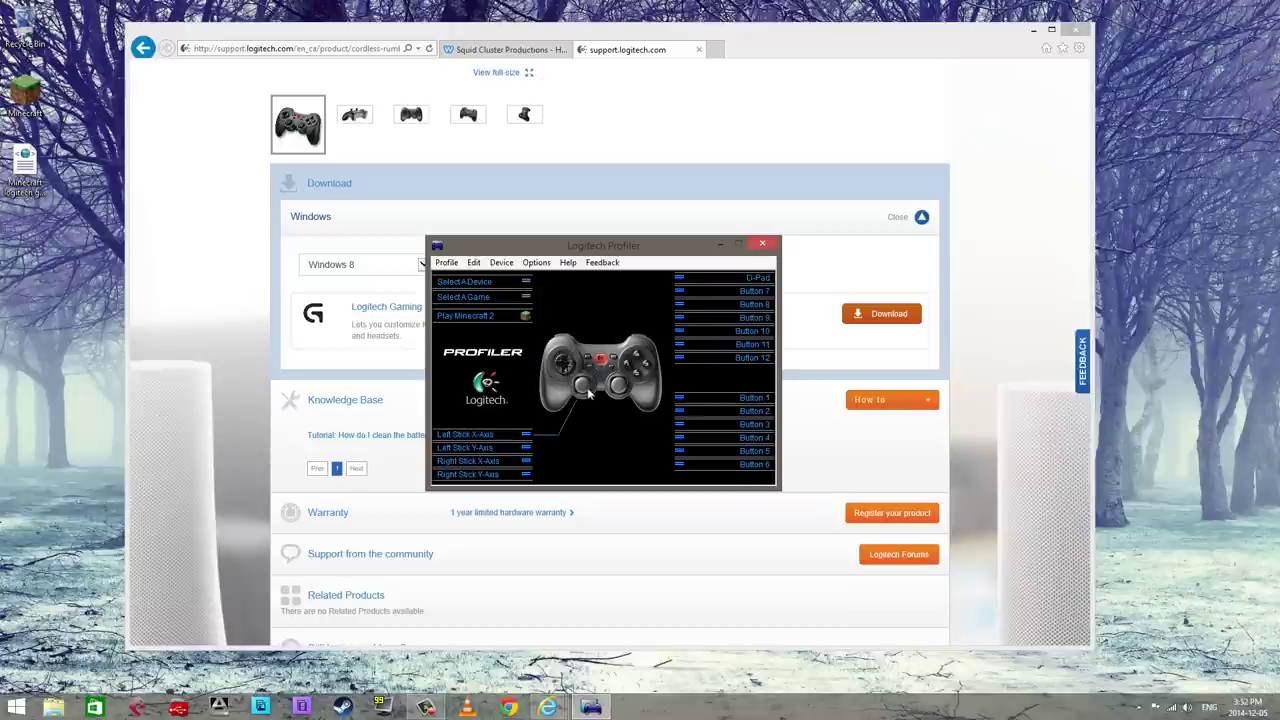
- Start a new axis assignment for the Left Stick X-Axis
{"action": "left_click", "coordinate": [488, 434]}
{"action": "mouse_move", "coordinate": [532, 454]}
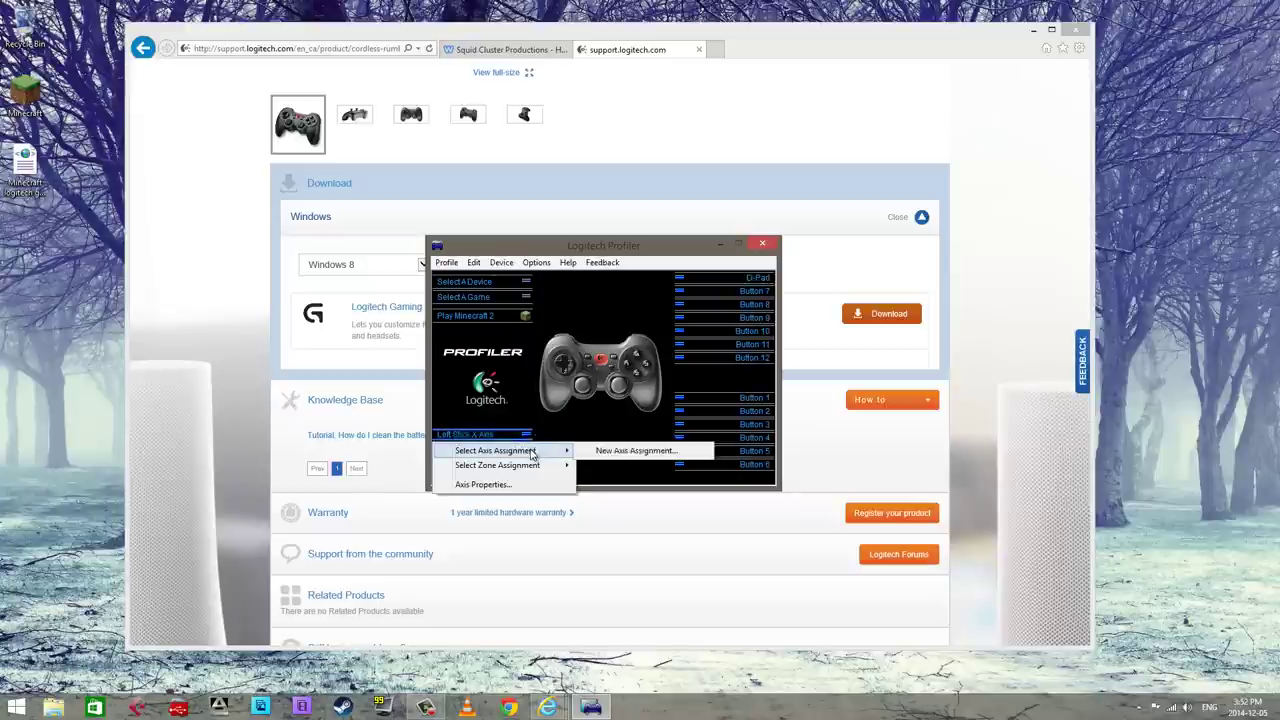
{"action": "left_click", "coordinate": [631, 451]}
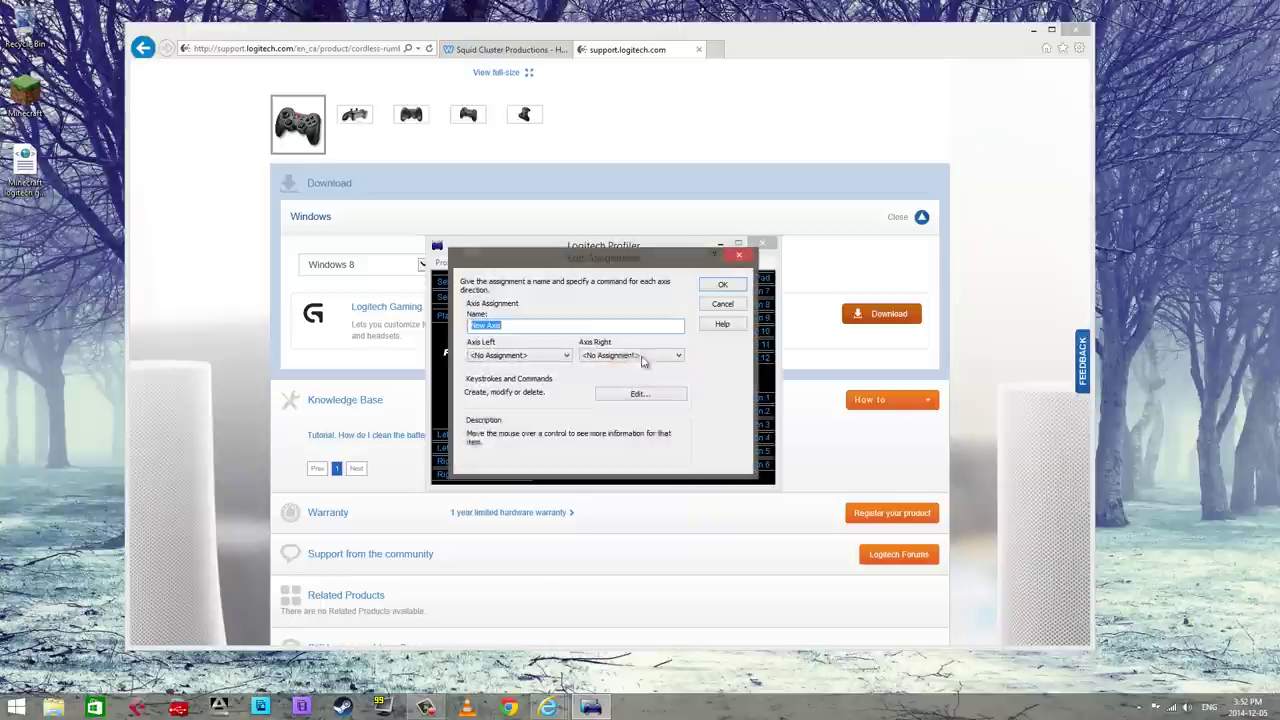
{"action": "left_click", "coordinate": [567, 357]}
{"action": "left_click", "coordinate": [567, 357]}
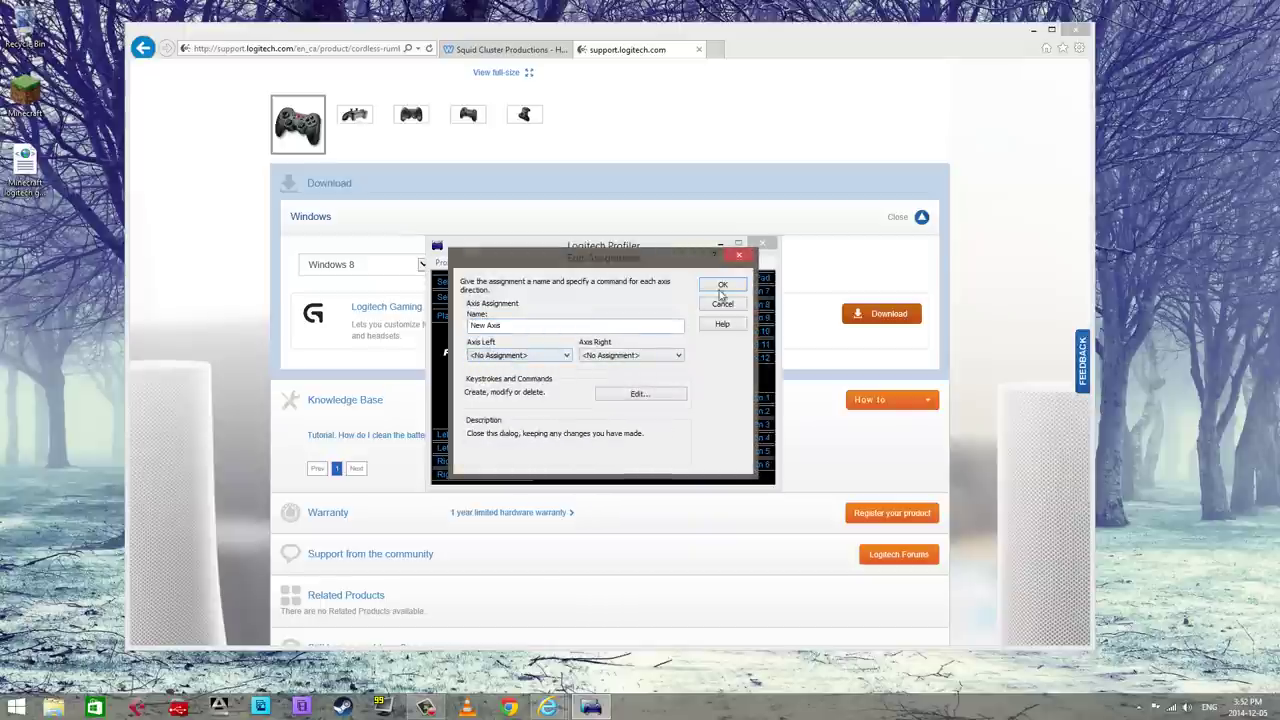
{"action": "left_click", "coordinate": [616, 393]}
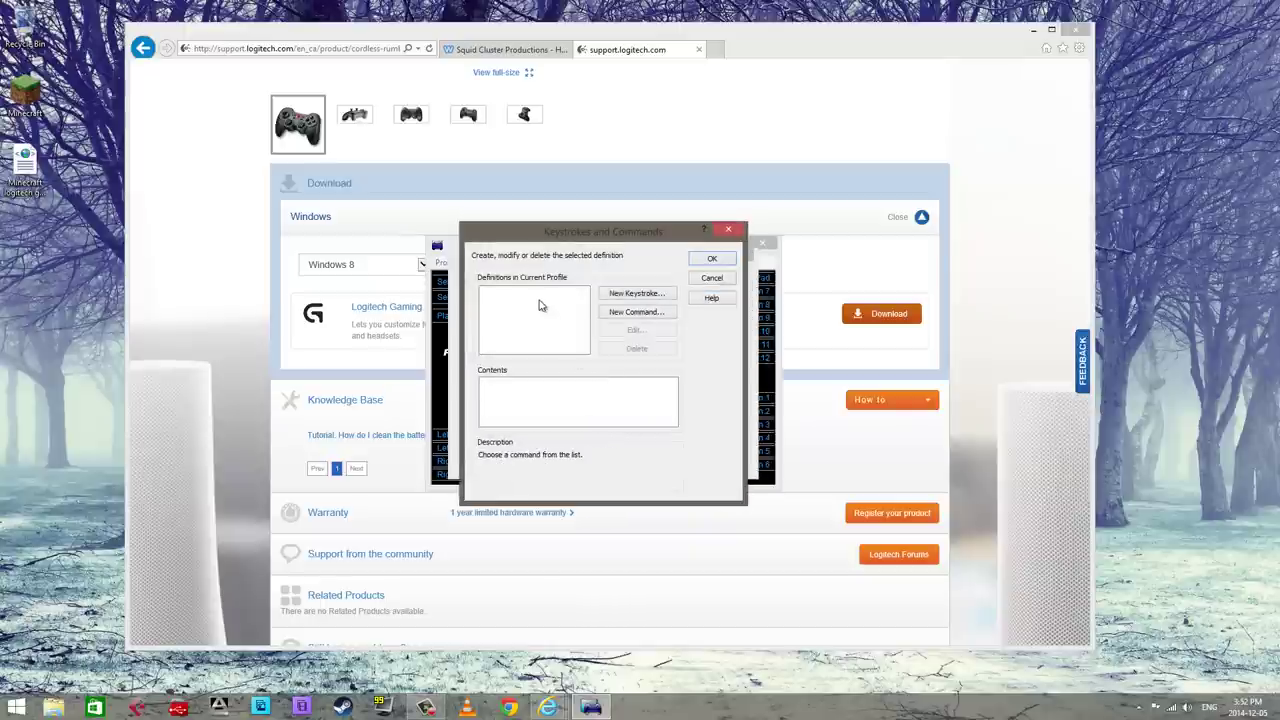
{"action": "left_click", "coordinate": [711, 280]}
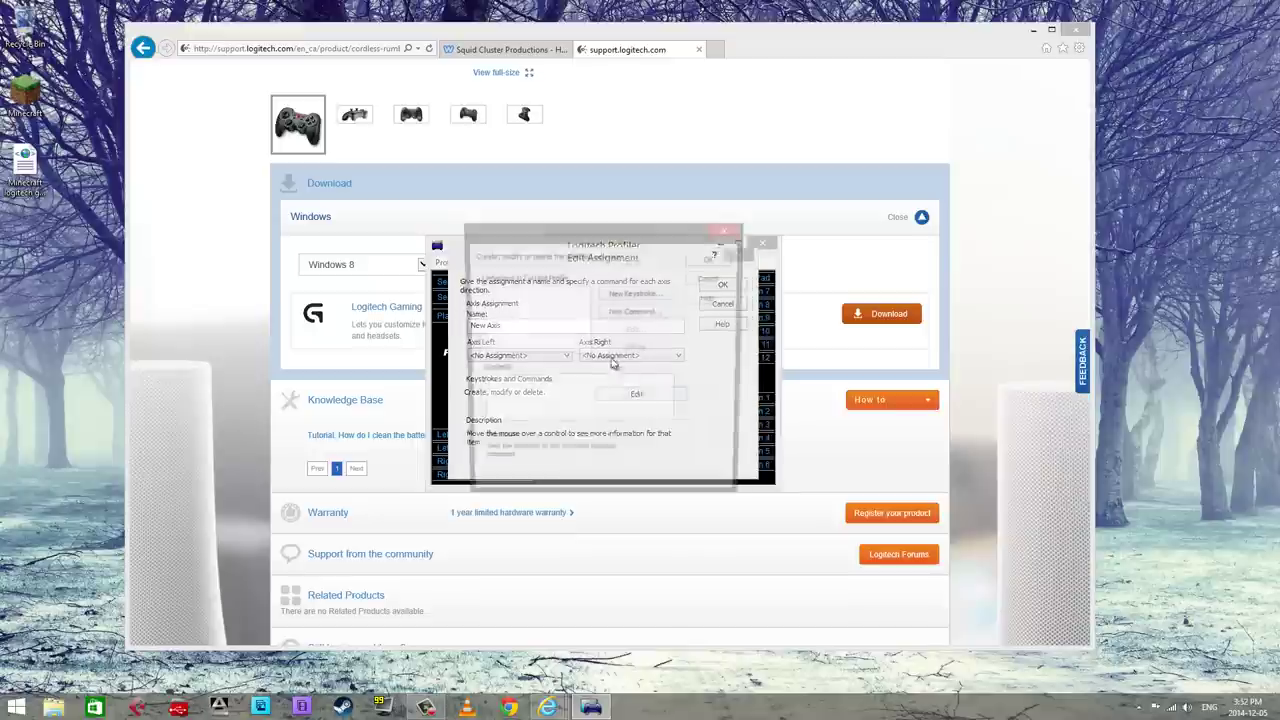
- Record two new keystroke definitions in the current profile, one for W and one for S
{"action": "left_click", "coordinate": [626, 293]}
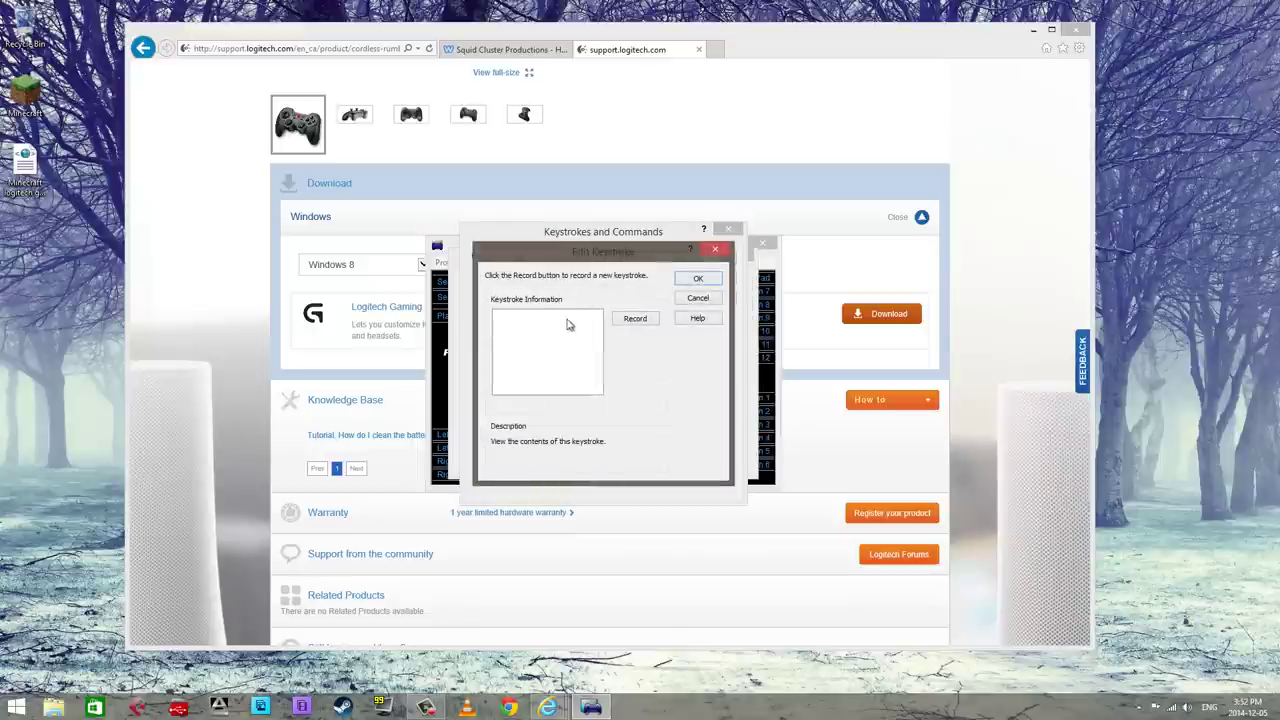
{"action": "left_click", "coordinate": [641, 322]}
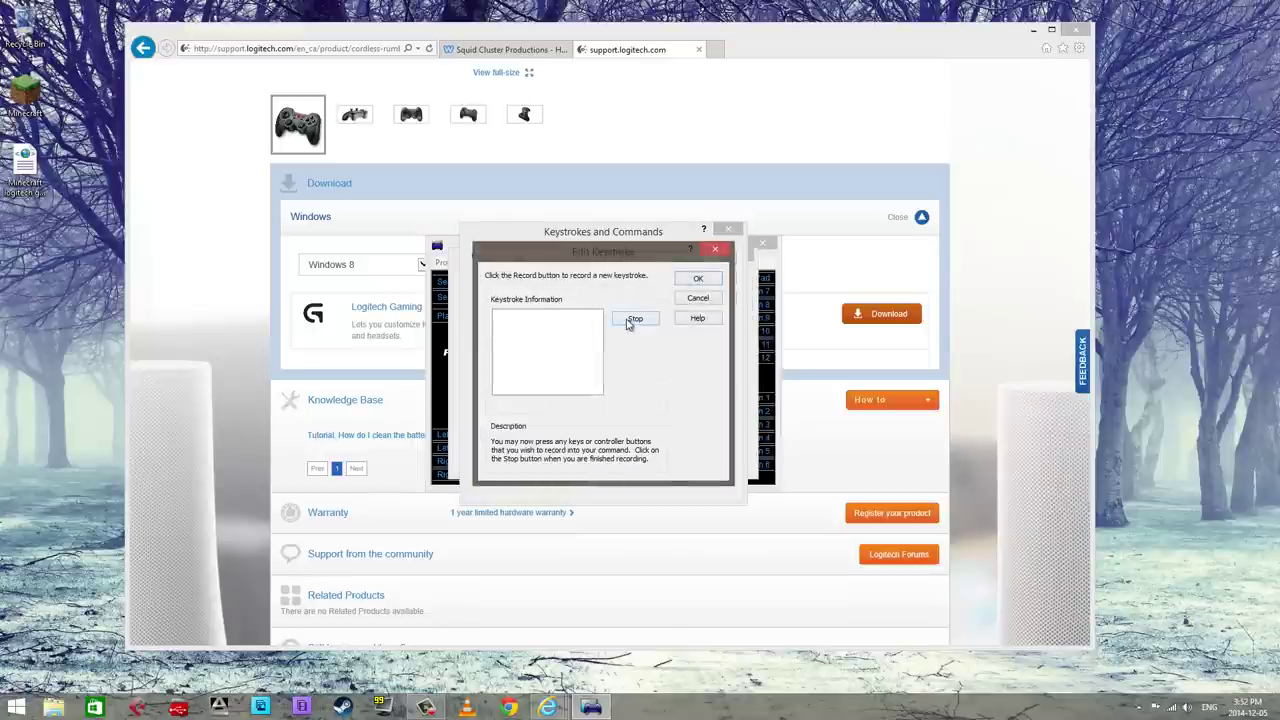
{"action": "key", "text": "w"}
{"action": "left_click", "coordinate": [703, 281]}
{"action": "left_click", "coordinate": [634, 293]}
{"action": "left_click", "coordinate": [627, 320]}
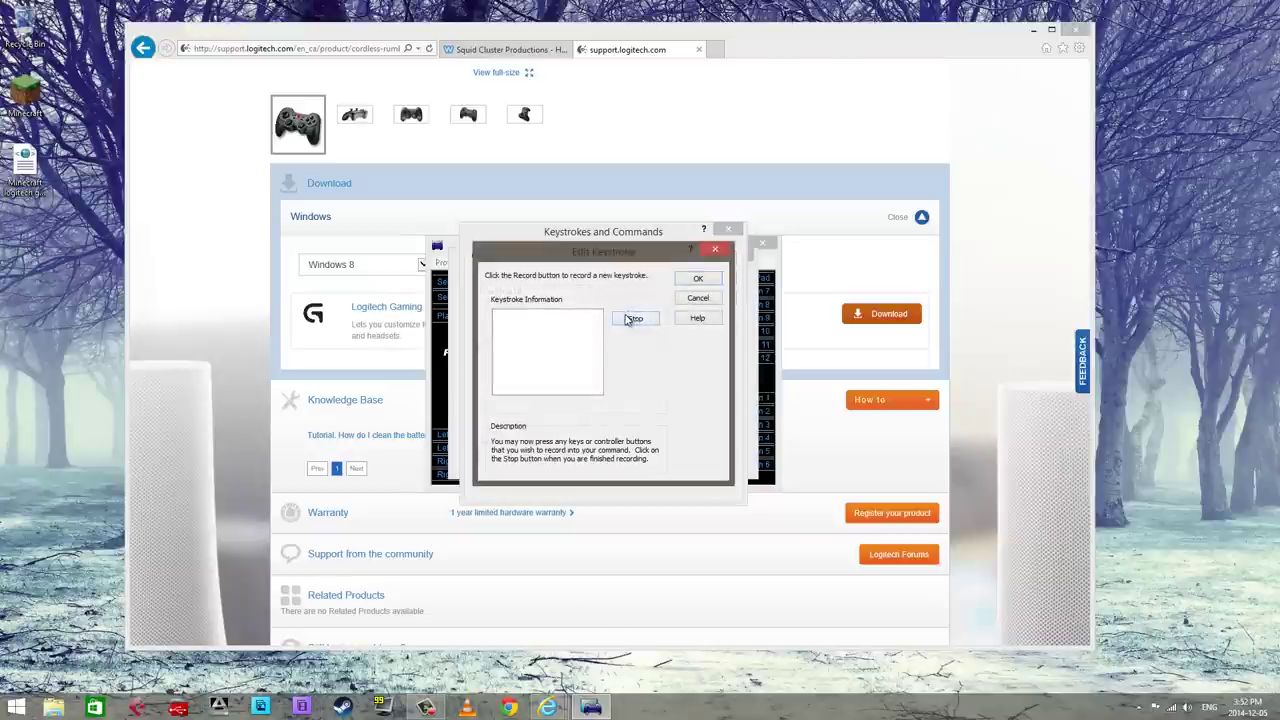
{"action": "key", "text": "s"}
{"action": "left_click", "coordinate": [707, 279]}
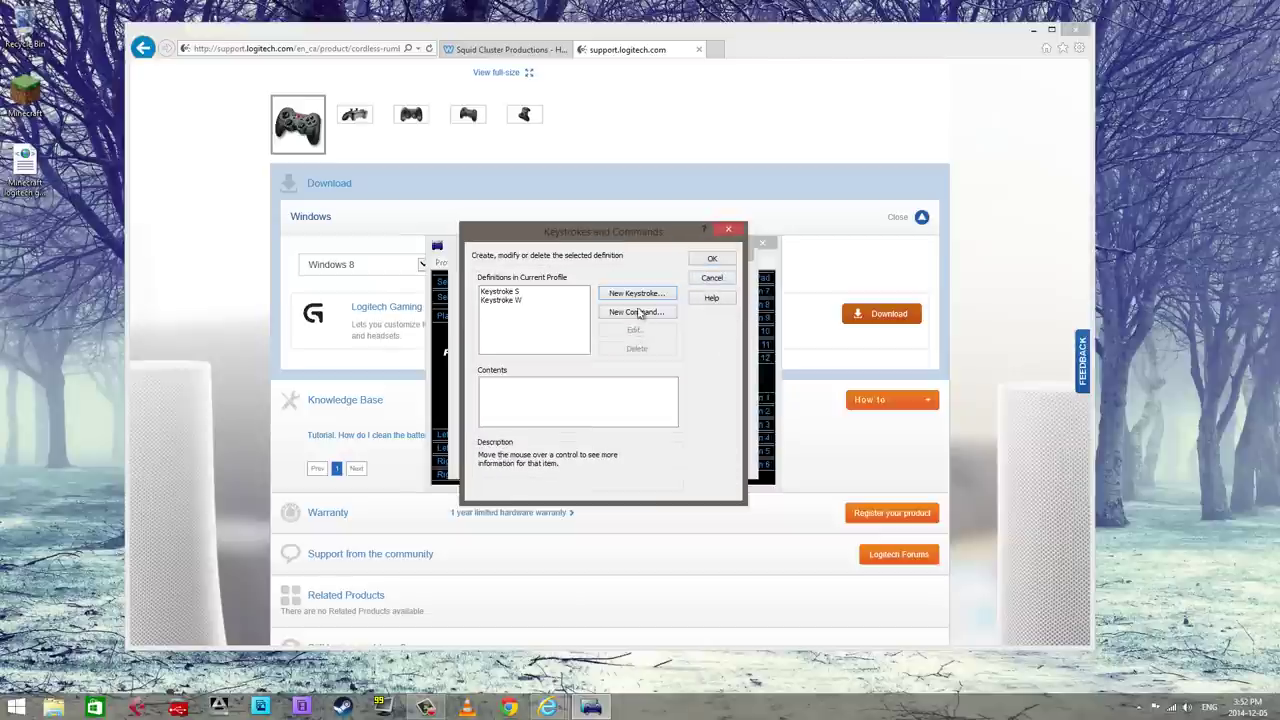
- Record two new keystroke definitions in the current profile, one for A and one for D
{"action": "left_click", "coordinate": [640, 295]}
{"action": "left_click", "coordinate": [627, 320]}
{"action": "key", "text": "w"}
{"action": "left_click", "coordinate": [696, 281]}
{"action": "left_click", "coordinate": [638, 294]}
{"action": "left_click", "coordinate": [635, 318]}
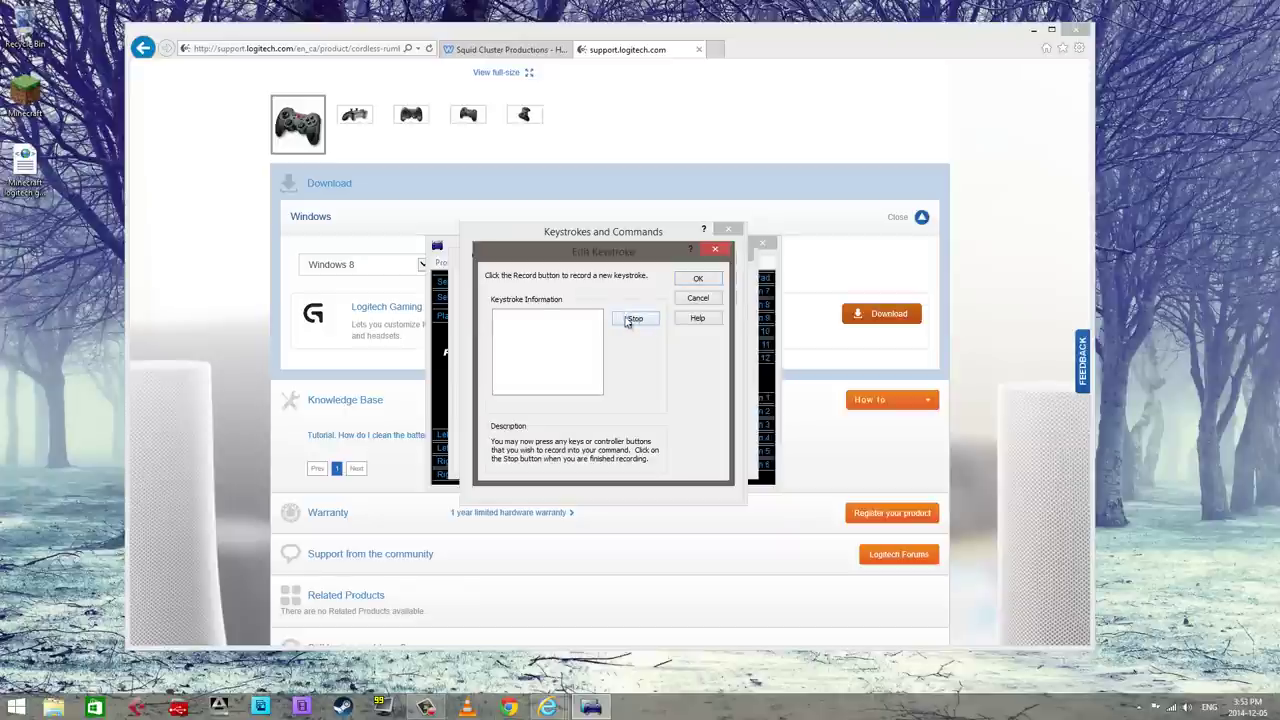
{"action": "key", "text": "d"}
{"action": "left_click", "coordinate": [699, 281]}
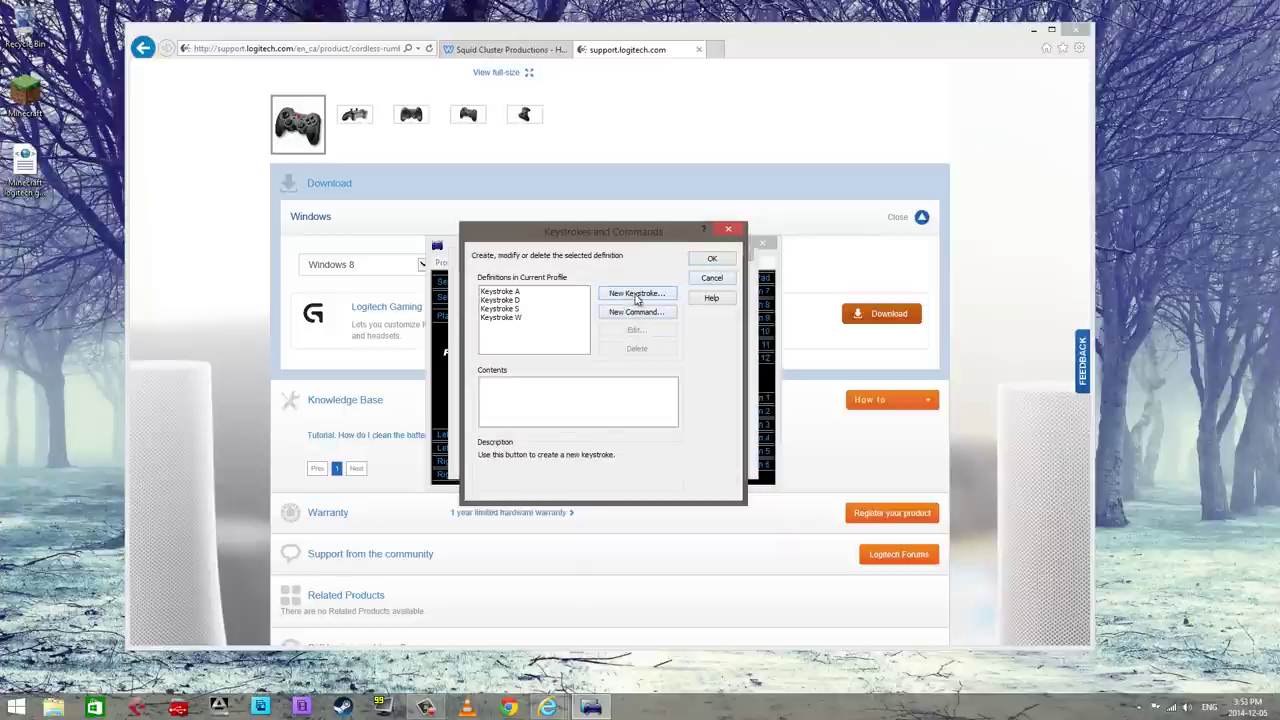
- Add keystroke definitions for Q and E to the current profile
{"action": "left_click", "coordinate": [638, 293]}
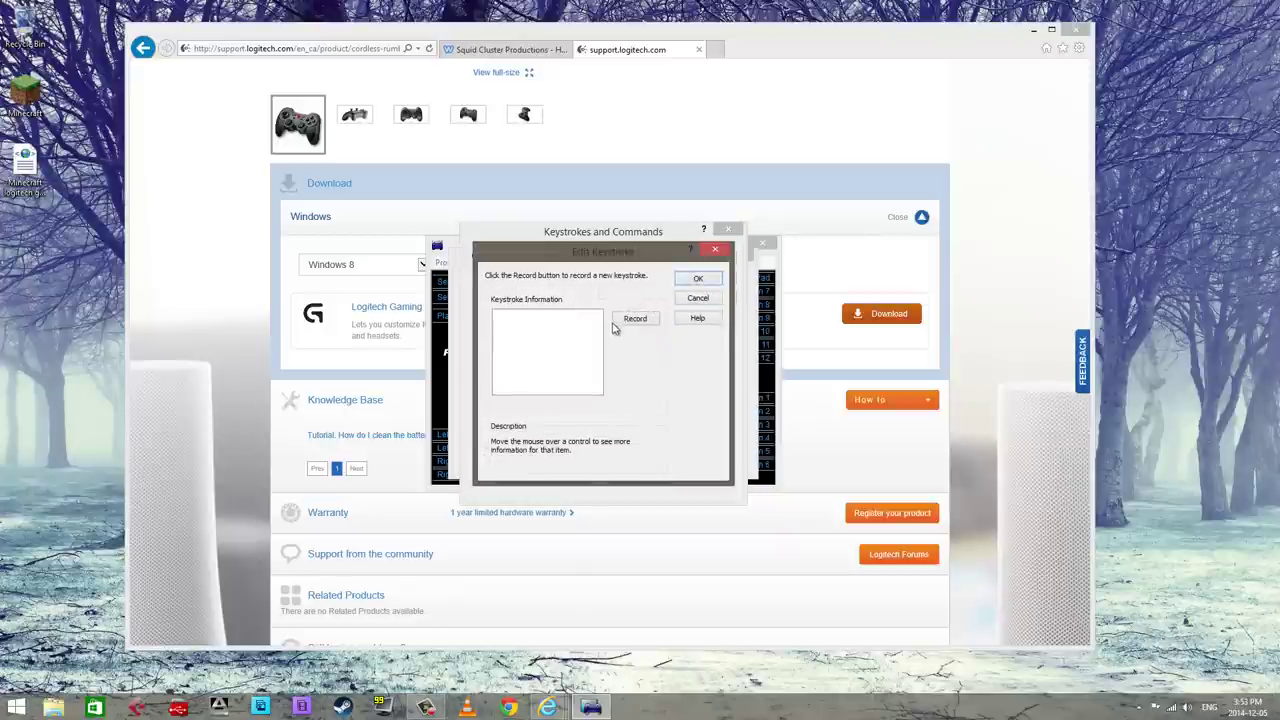
{"action": "left_click", "coordinate": [635, 318]}
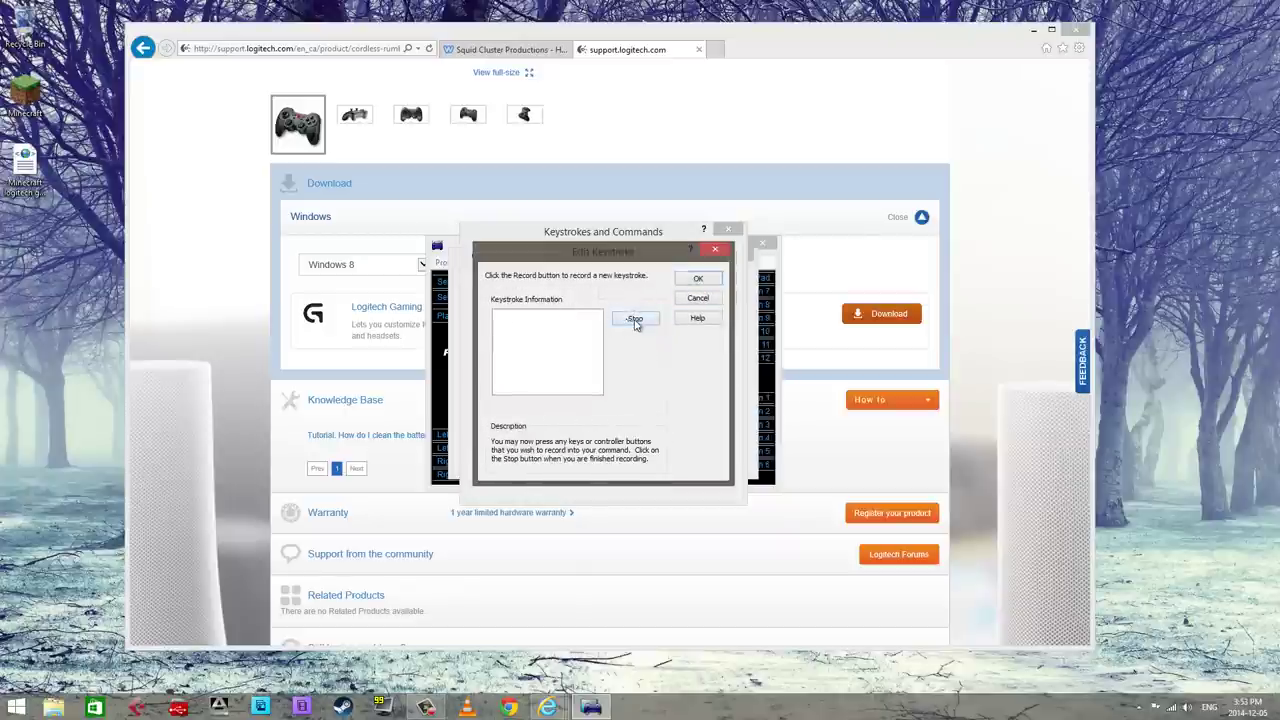
{"action": "key", "text": "q"}
{"action": "left_click", "coordinate": [692, 280]}
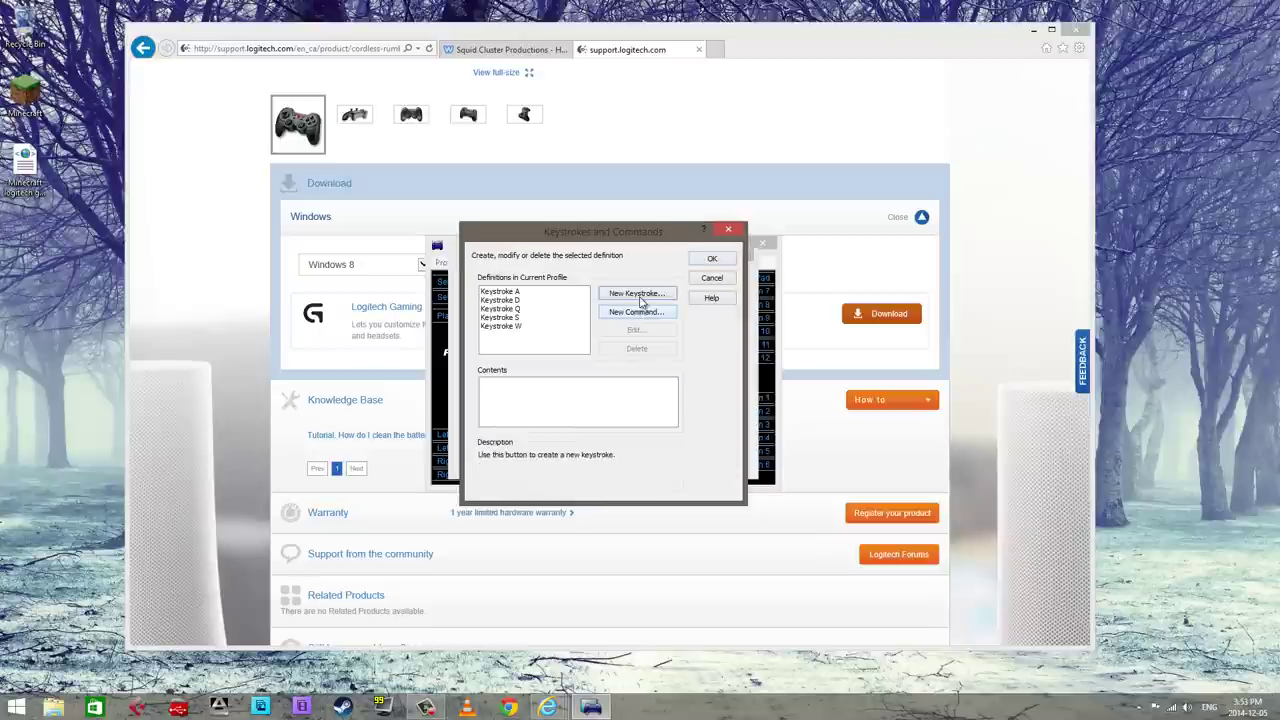
{"action": "left_click", "coordinate": [640, 297]}
{"action": "left_click", "coordinate": [635, 319]}
{"action": "key", "text": "e"}
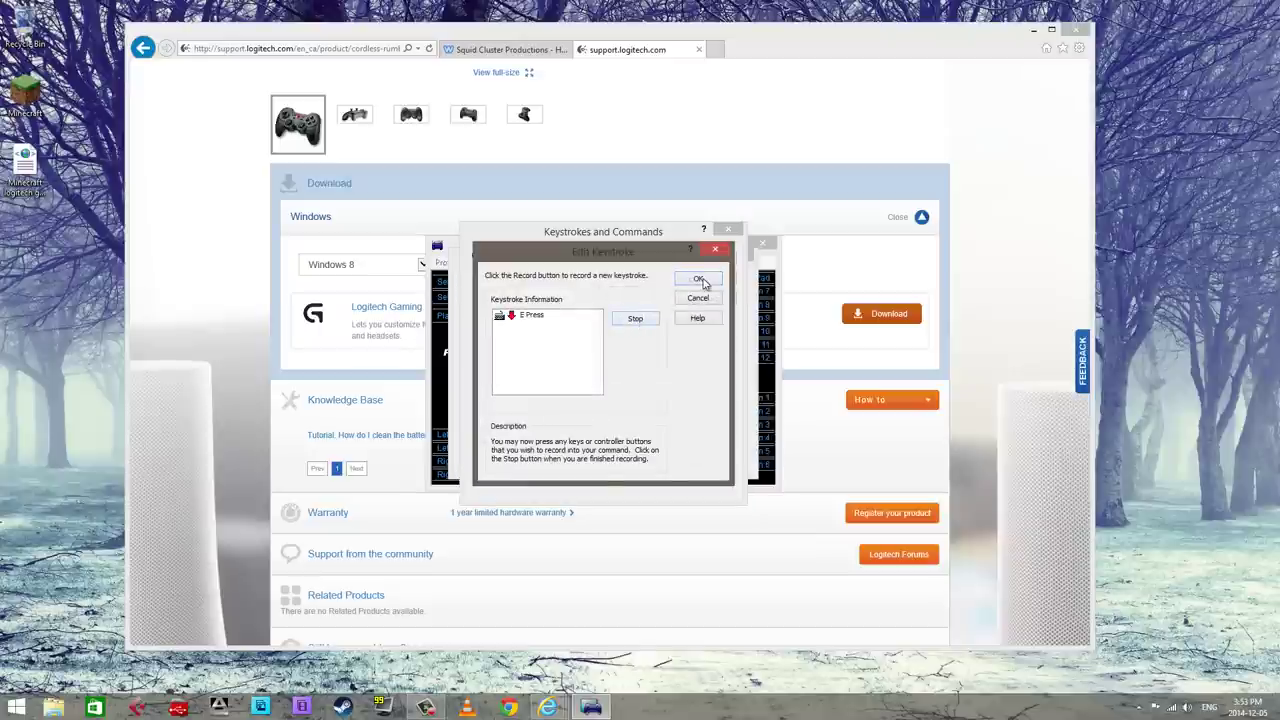
{"action": "left_click", "coordinate": [698, 279]}
- Record a keystroke definition for Shift and another for Space in the current profile
{"action": "left_click", "coordinate": [640, 297]}
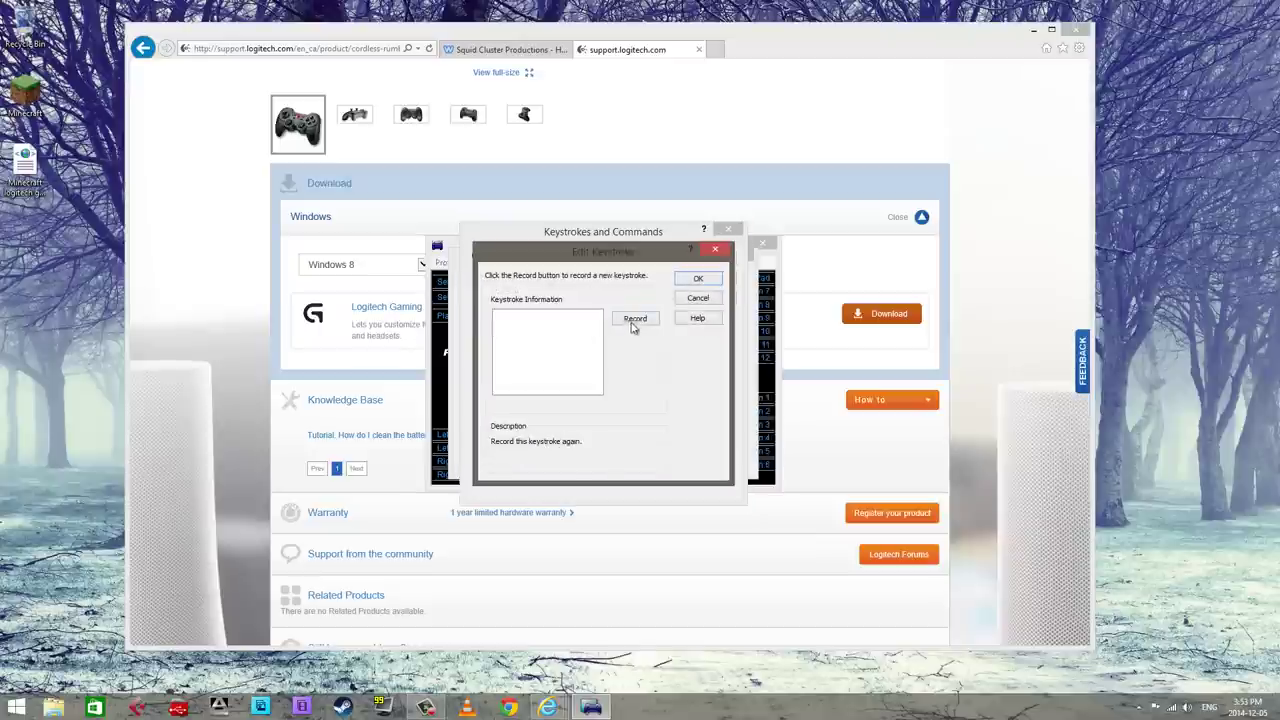
{"action": "left_click", "coordinate": [634, 319]}
{"action": "key", "text": "shift"}
{"action": "left_click", "coordinate": [636, 319]}
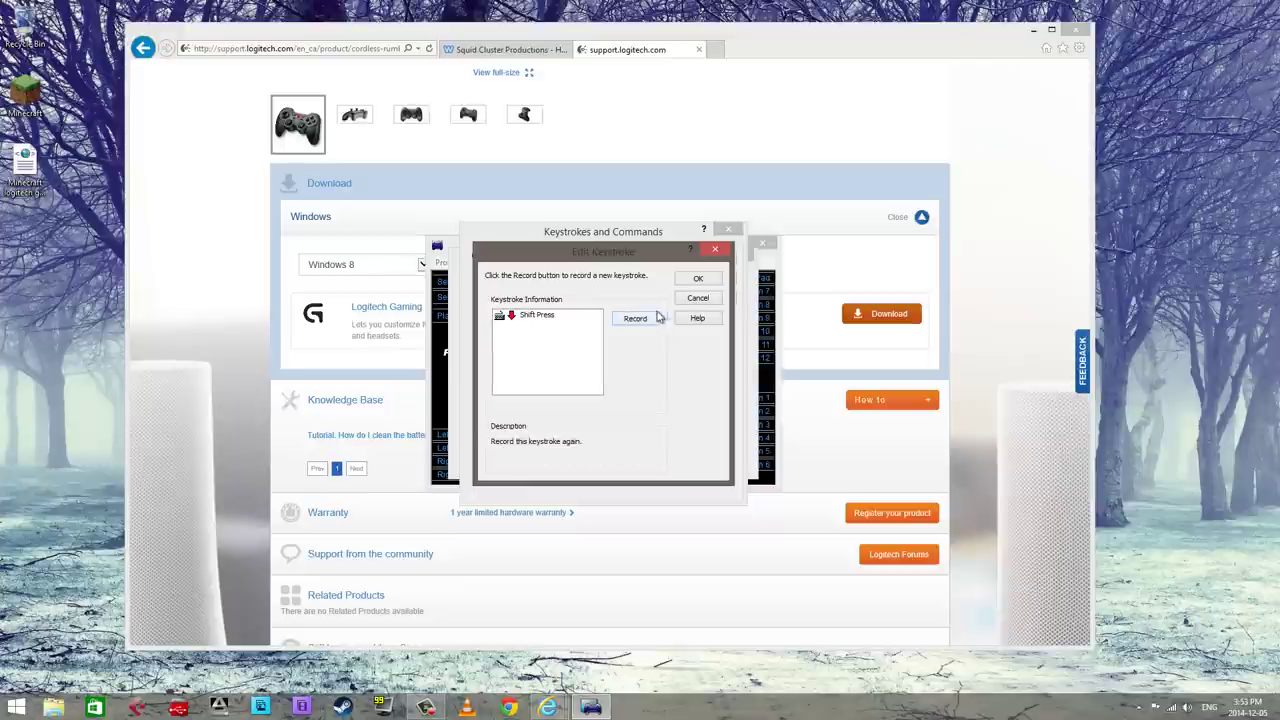
{"action": "left_click", "coordinate": [698, 279]}
{"action": "left_click", "coordinate": [639, 295]}
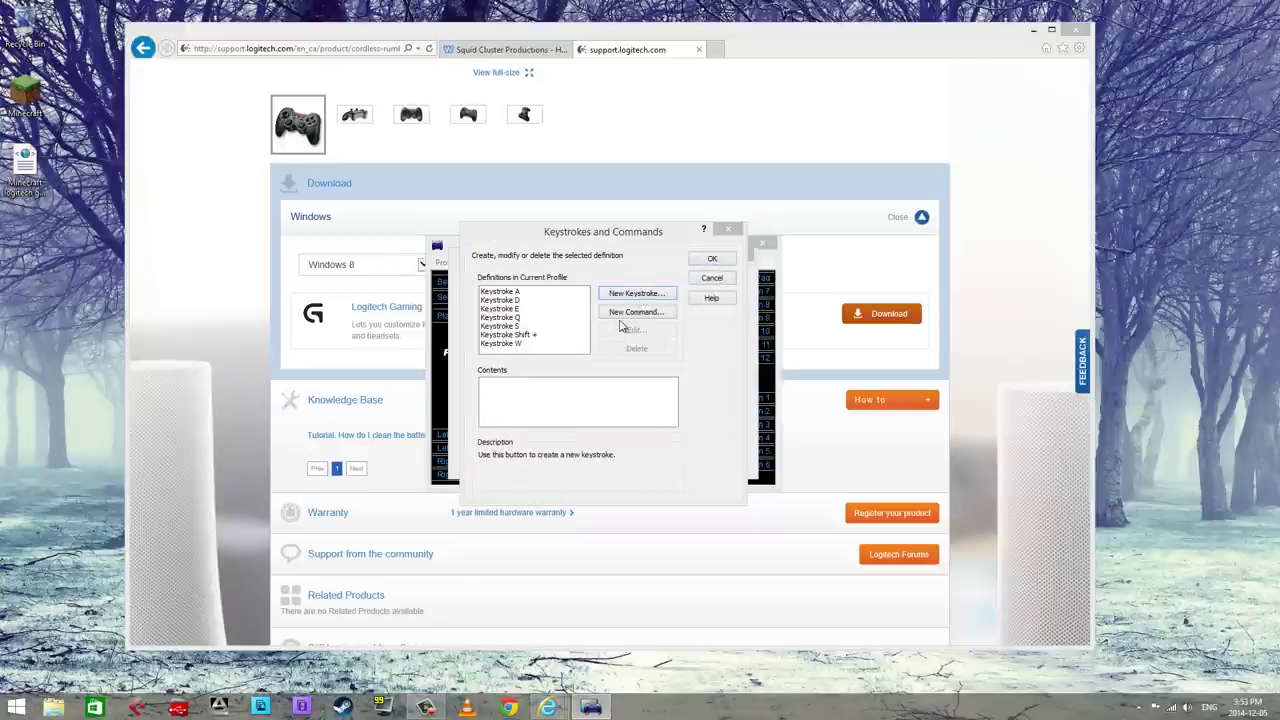
{"action": "left_click", "coordinate": [634, 319]}
{"action": "key", "text": "space"}
{"action": "left_click", "coordinate": [698, 279]}
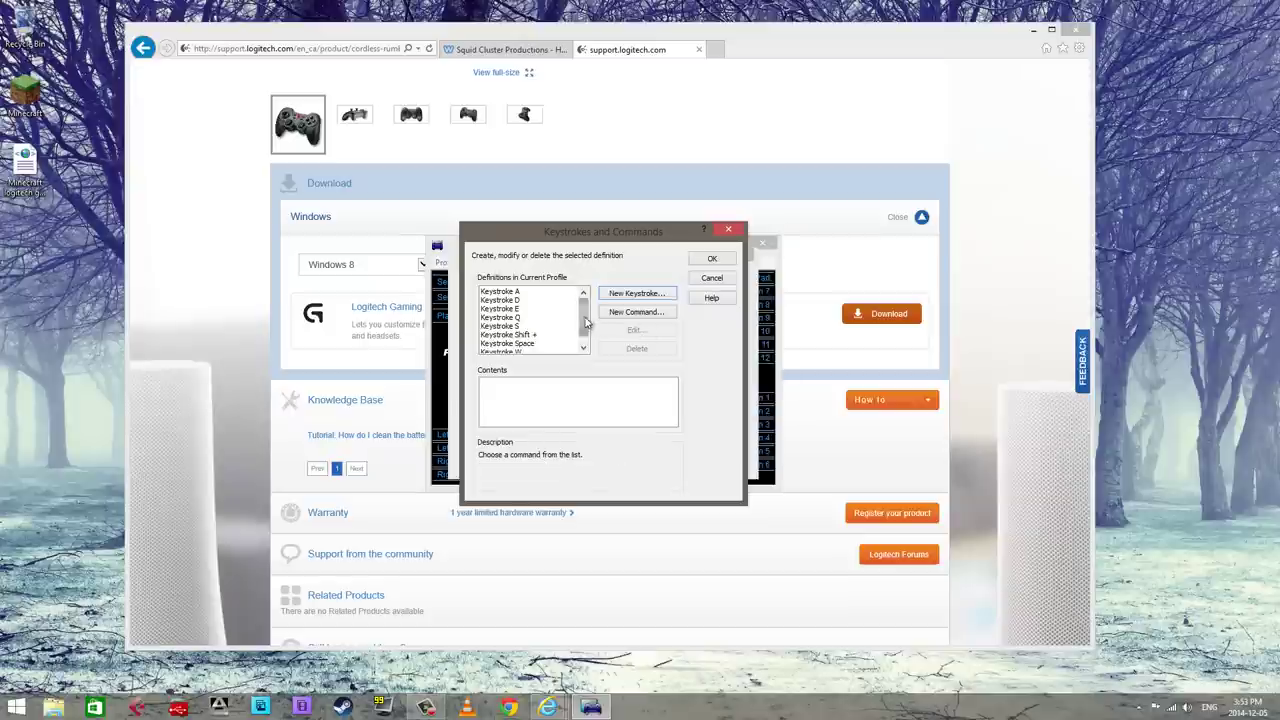
- Record keystroke definitions for the number keys 1 and 2
{"action": "left_click", "coordinate": [638, 293]}
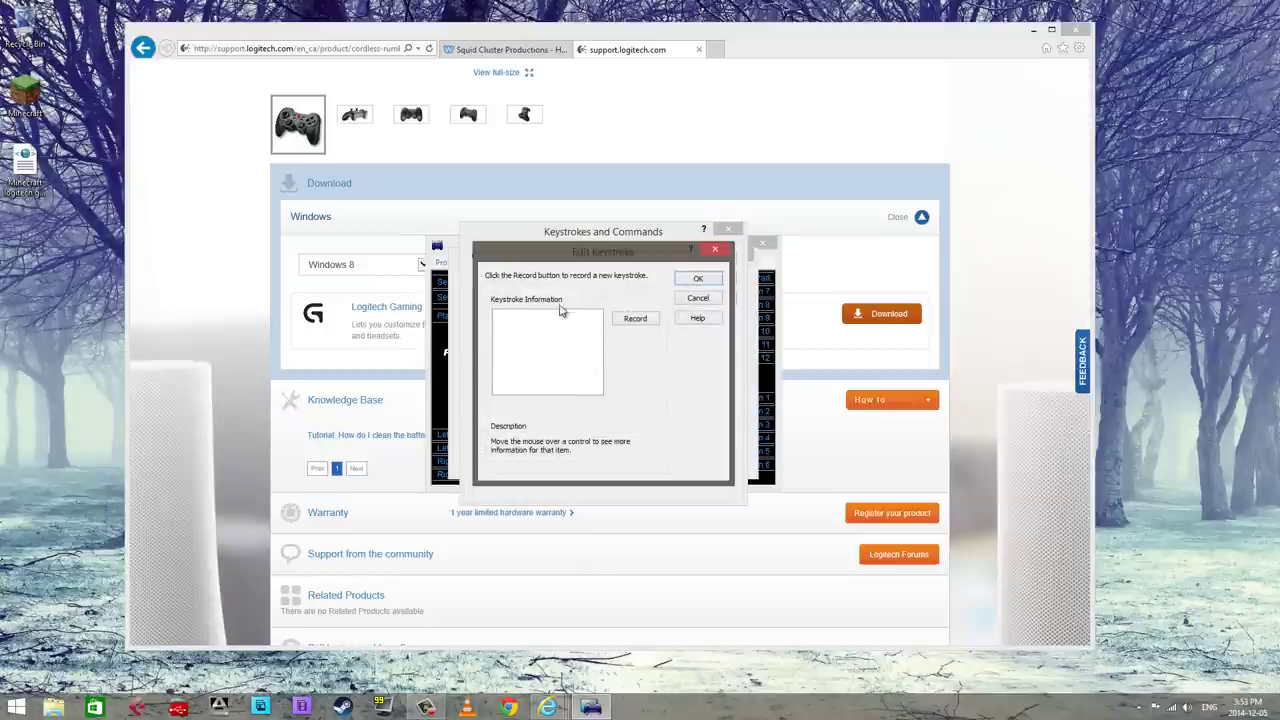
{"action": "left_click", "coordinate": [633, 322]}
{"action": "key", "text": "1"}
{"action": "left_click", "coordinate": [697, 279]}
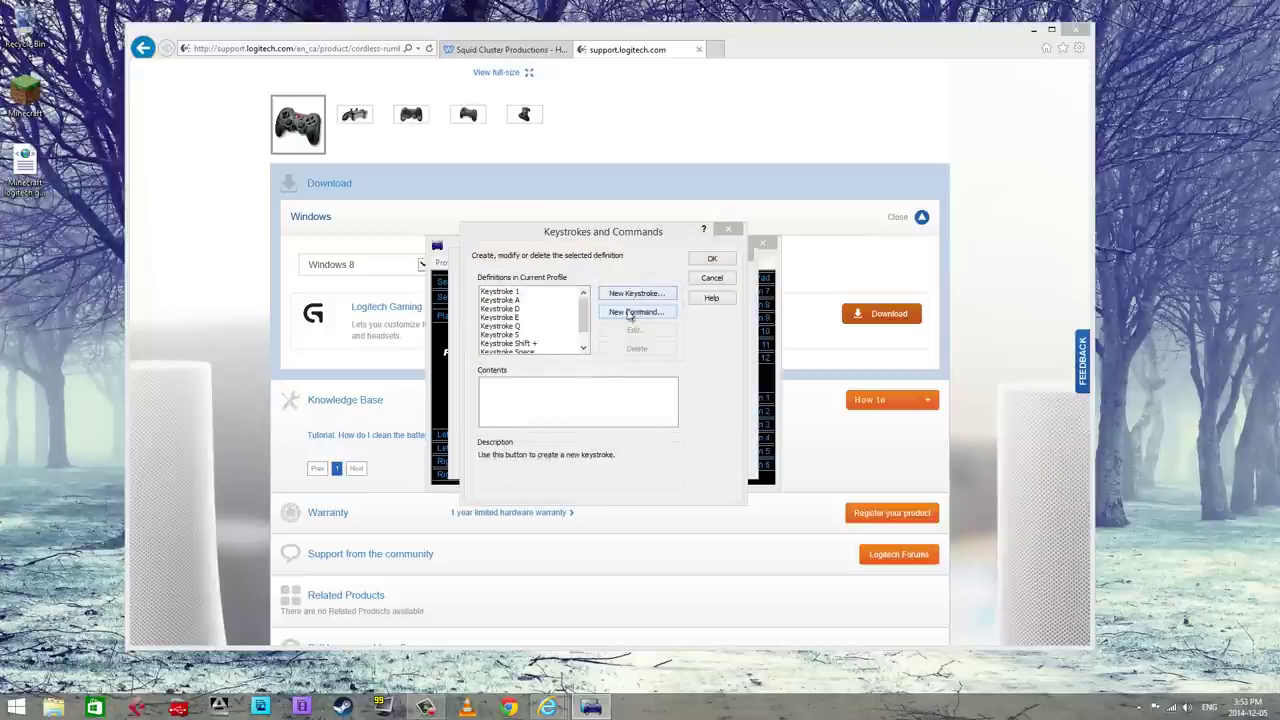
{"action": "left_click", "coordinate": [622, 314]}
{"action": "left_click", "coordinate": [635, 319]}
{"action": "key", "text": "2"}
{"action": "left_click", "coordinate": [697, 279]}
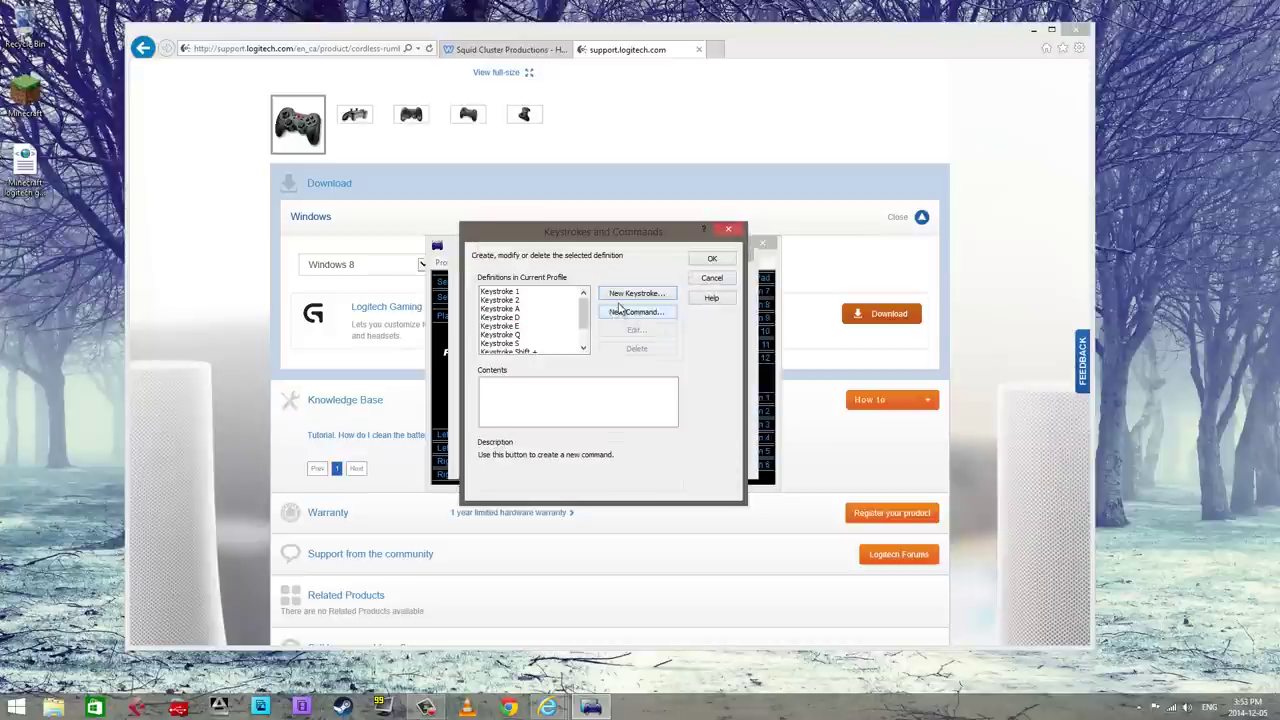
- Record keystroke definitions for the number keys 3 and 4
{"action": "left_click", "coordinate": [624, 314]}
{"action": "left_click", "coordinate": [635, 319]}
{"action": "key", "text": "3"}
{"action": "left_click", "coordinate": [699, 279]}
{"action": "left_click", "coordinate": [624, 314]}
{"action": "left_click", "coordinate": [638, 319]}
{"action": "key", "text": "4"}
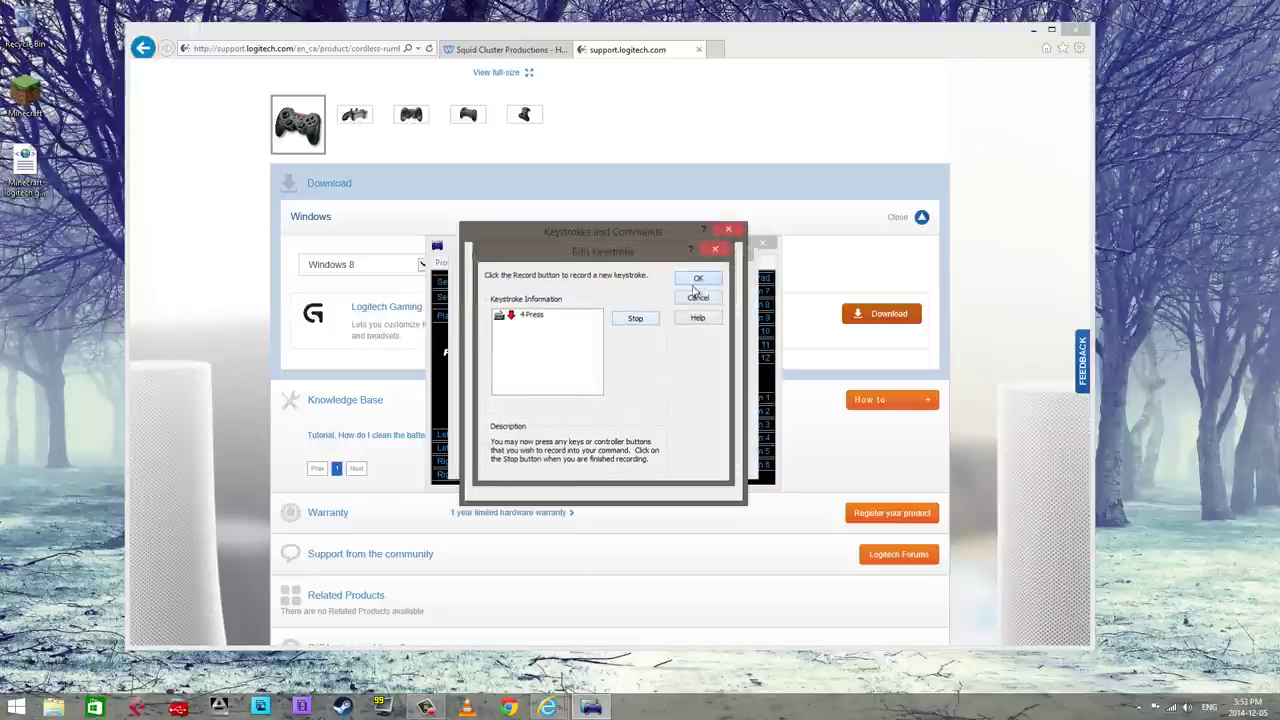
{"action": "left_click", "coordinate": [697, 279]}
- Record keystroke definitions for the number keys 5 and 6
{"action": "left_click", "coordinate": [615, 311]}
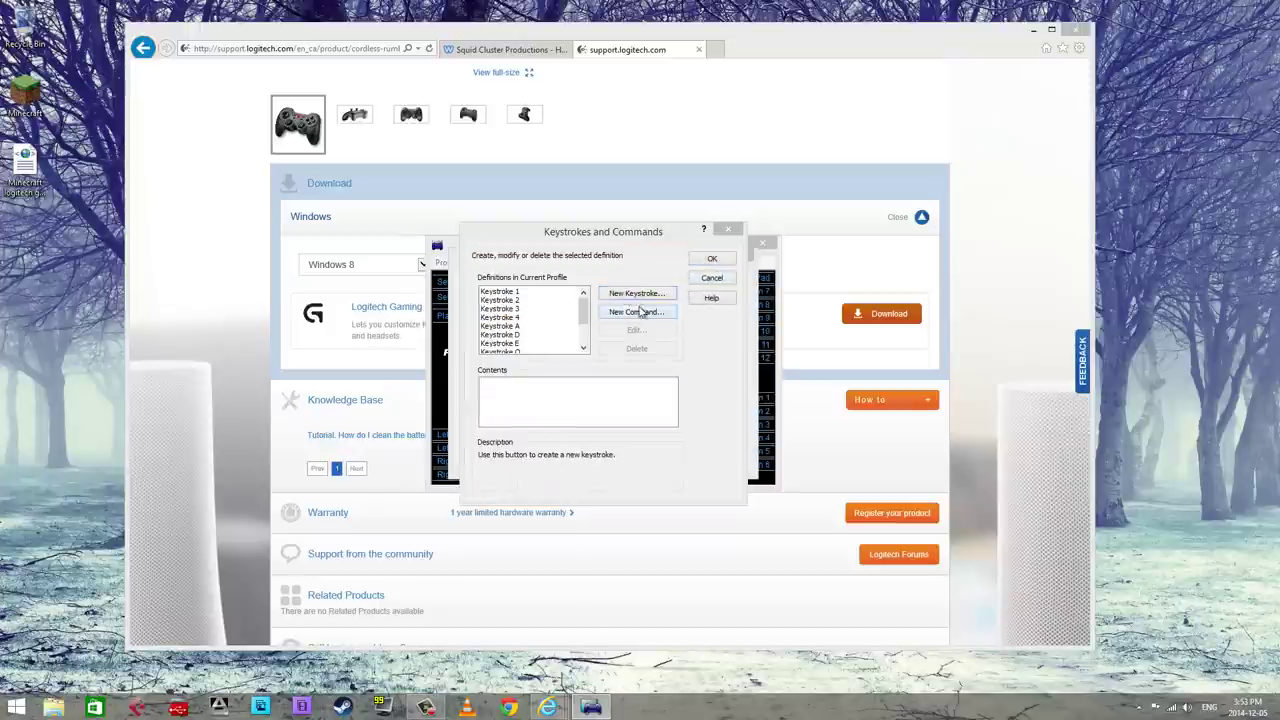
{"action": "left_click", "coordinate": [635, 319]}
{"action": "key", "text": "5"}
{"action": "left_click", "coordinate": [698, 279]}
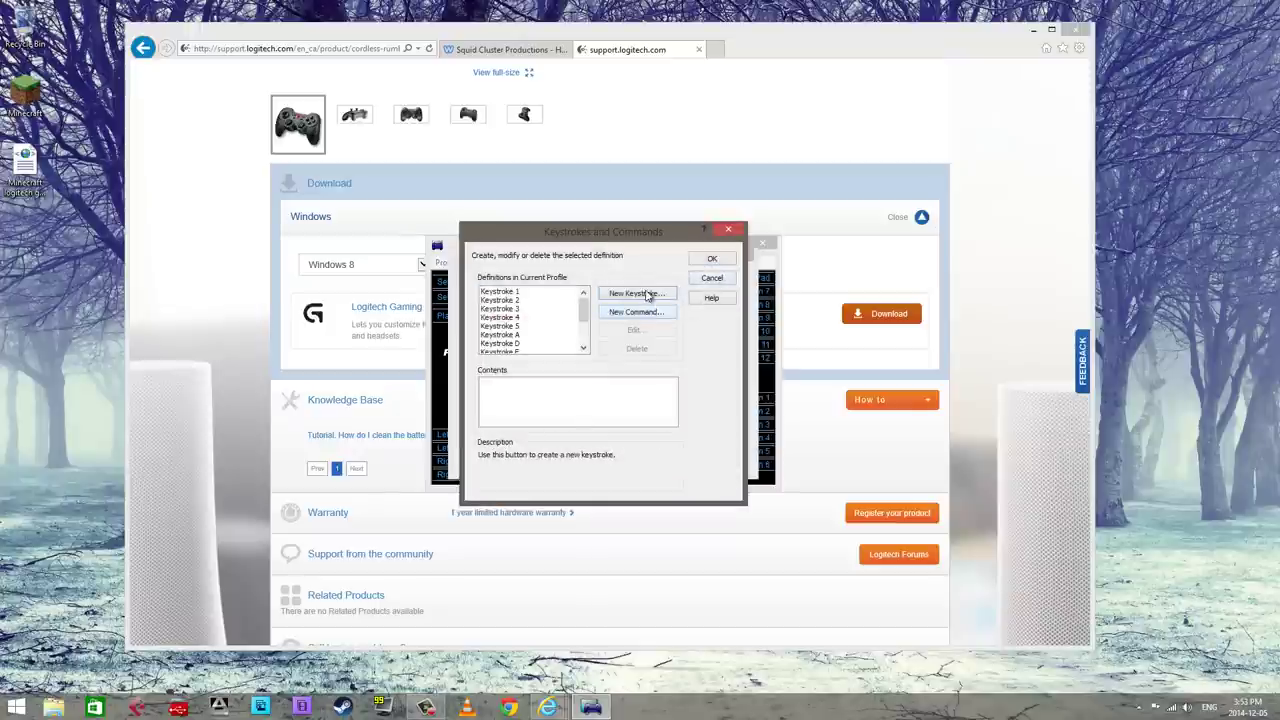
{"action": "left_click", "coordinate": [638, 290]}
{"action": "left_click", "coordinate": [636, 319]}
{"action": "key", "text": "6"}
{"action": "left_click", "coordinate": [698, 279]}
- Record keystroke definitions for the number keys 7, 8 and 9
{"action": "left_click", "coordinate": [638, 290]}
{"action": "left_click", "coordinate": [636, 319]}
{"action": "key", "text": "7"}
{"action": "left_click", "coordinate": [697, 281]}
{"action": "left_click", "coordinate": [638, 293]}
{"action": "left_click", "coordinate": [650, 318]}
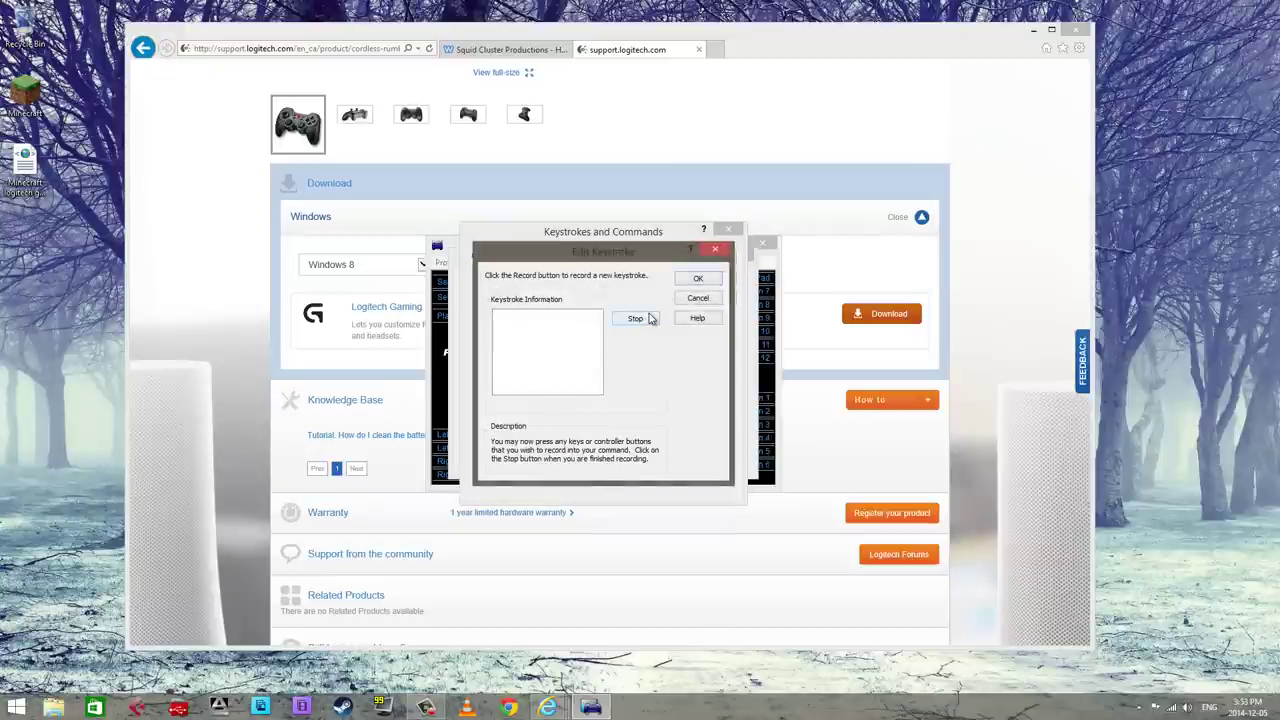
{"action": "left_click", "coordinate": [698, 279]}
{"action": "left_click", "coordinate": [638, 290]}
{"action": "left_click", "coordinate": [636, 318]}
{"action": "key", "text": "9"}
{"action": "left_click", "coordinate": [698, 279]}
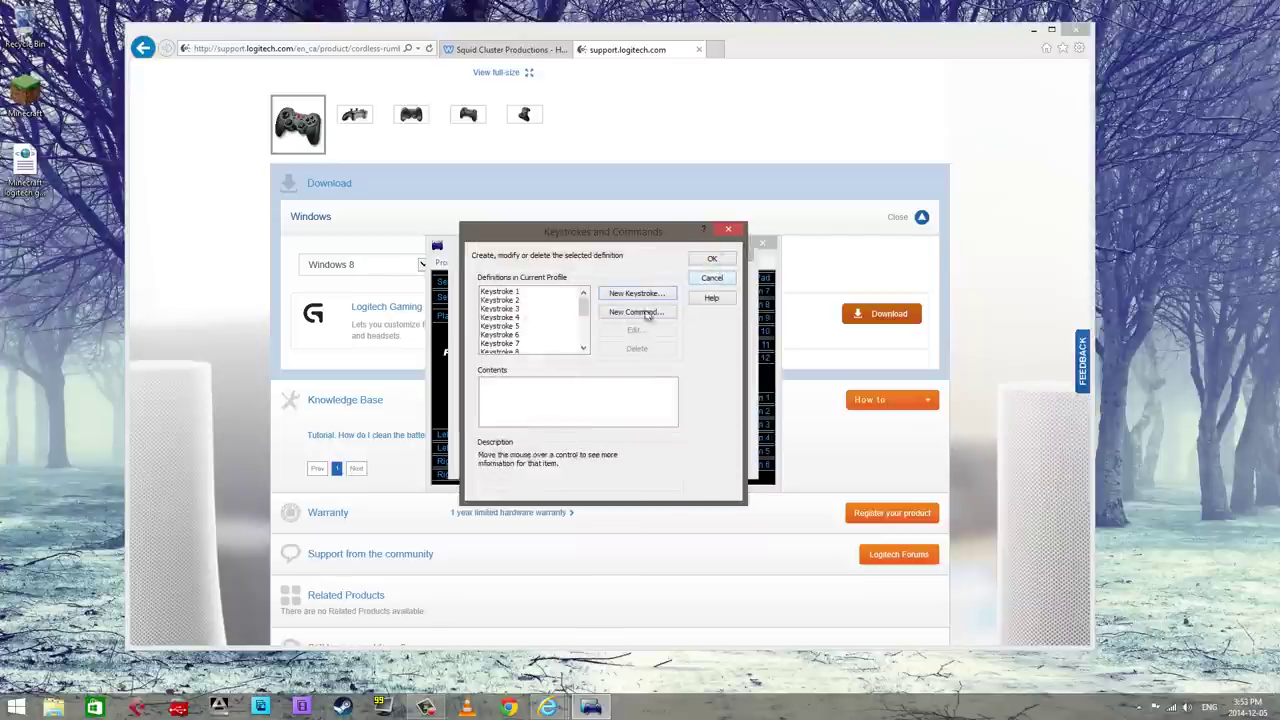
- Record a keystroke definition for Ctrl, then accept the completed list of keystroke definitions
{"action": "left_click_drag", "start_coordinate": [587, 332], "coordinate": [585, 343]}
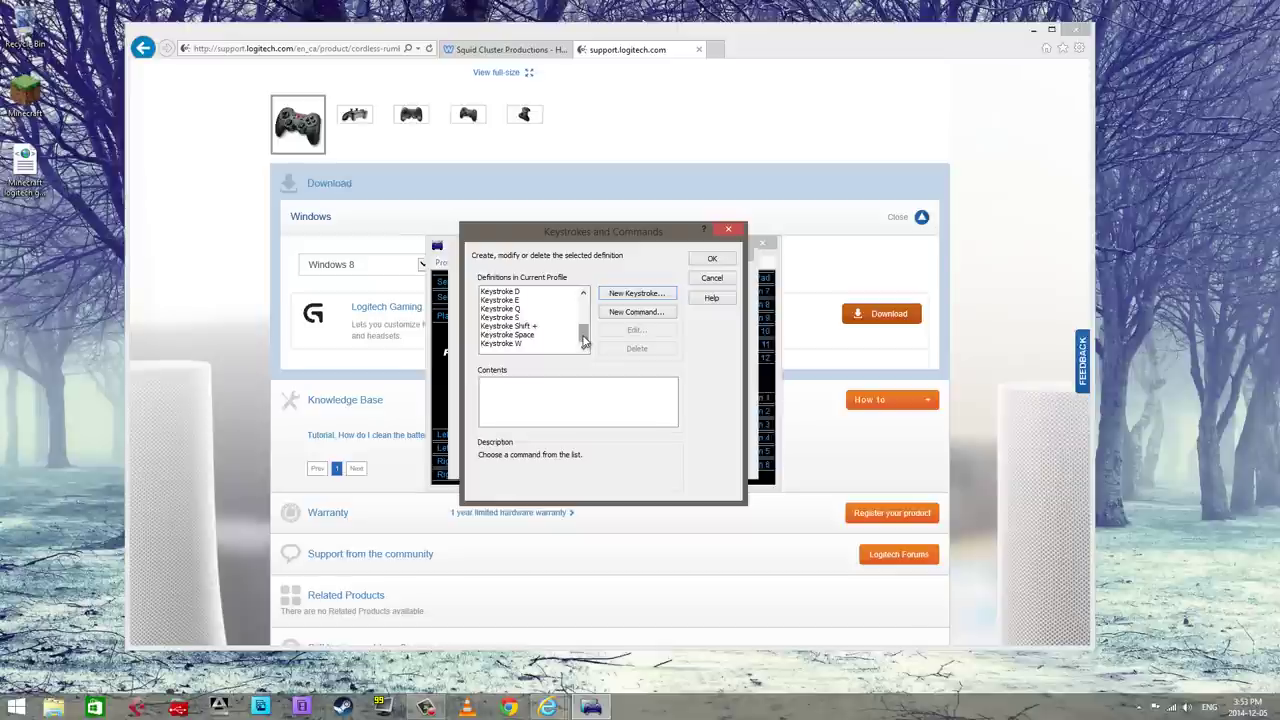
{"action": "left_click", "coordinate": [637, 293]}
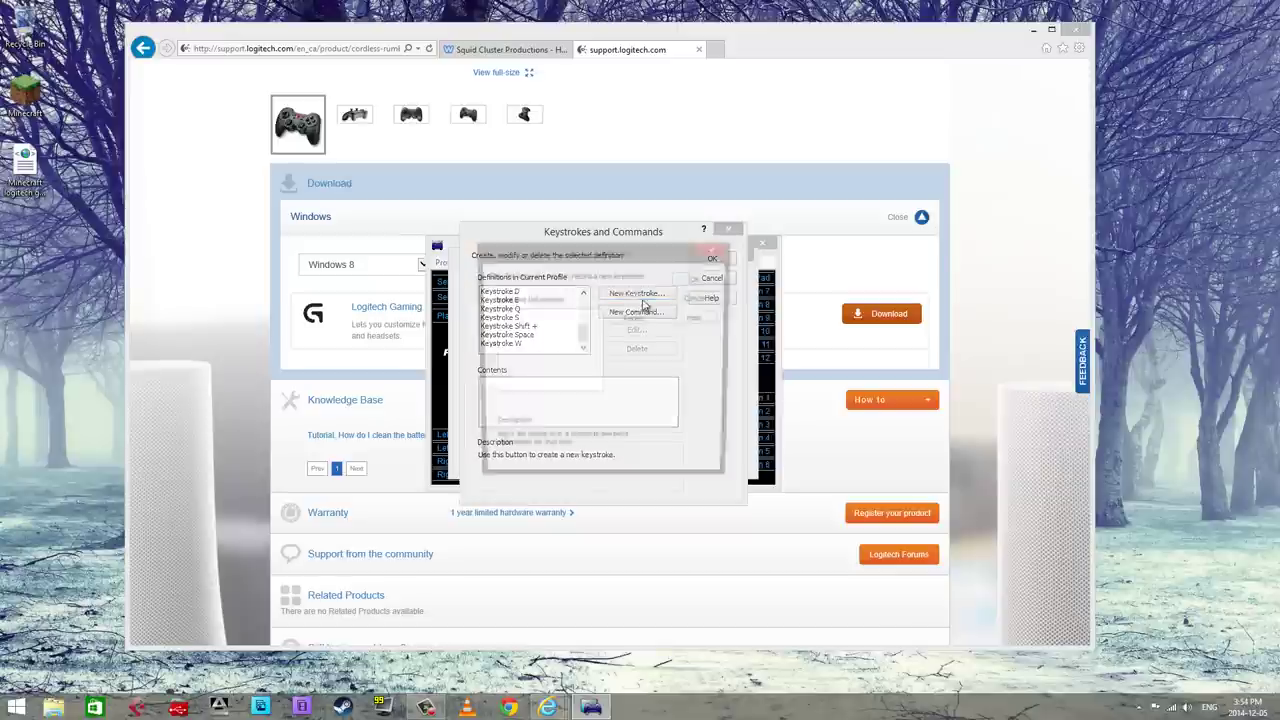
{"action": "left_click", "coordinate": [636, 319]}
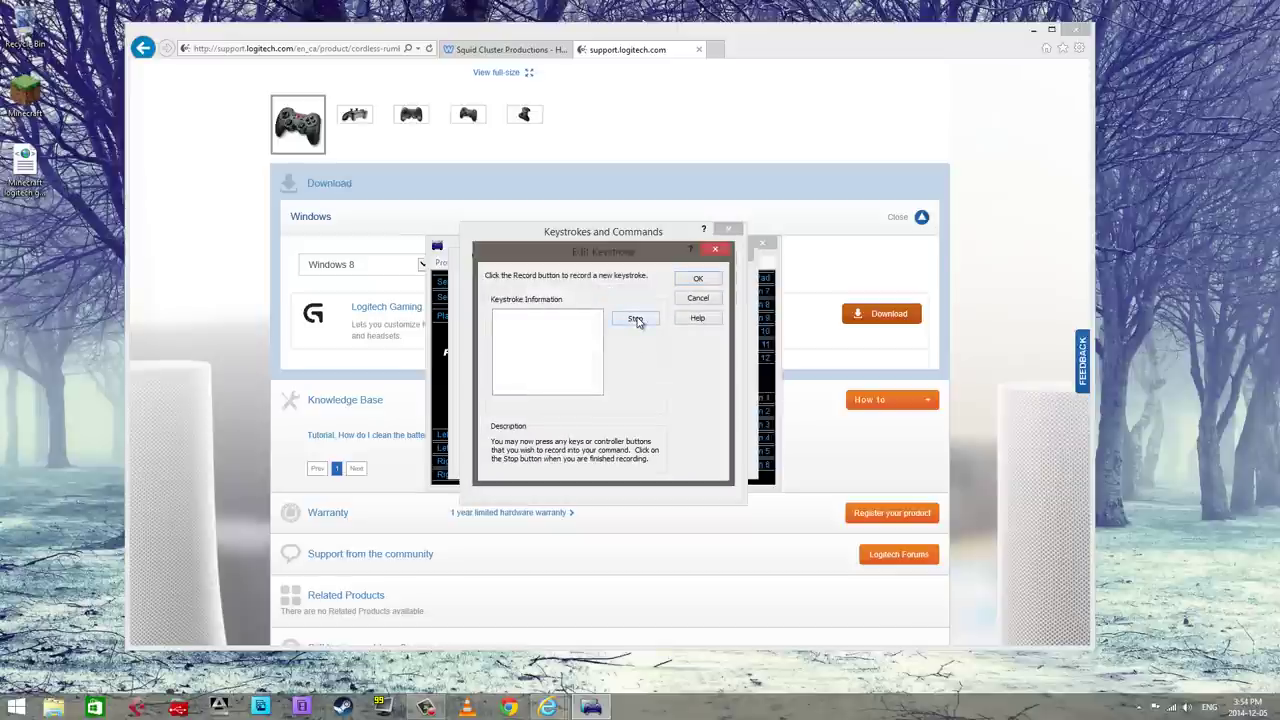
{"action": "key", "text": "ctrl"}
{"action": "left_click", "coordinate": [636, 319]}
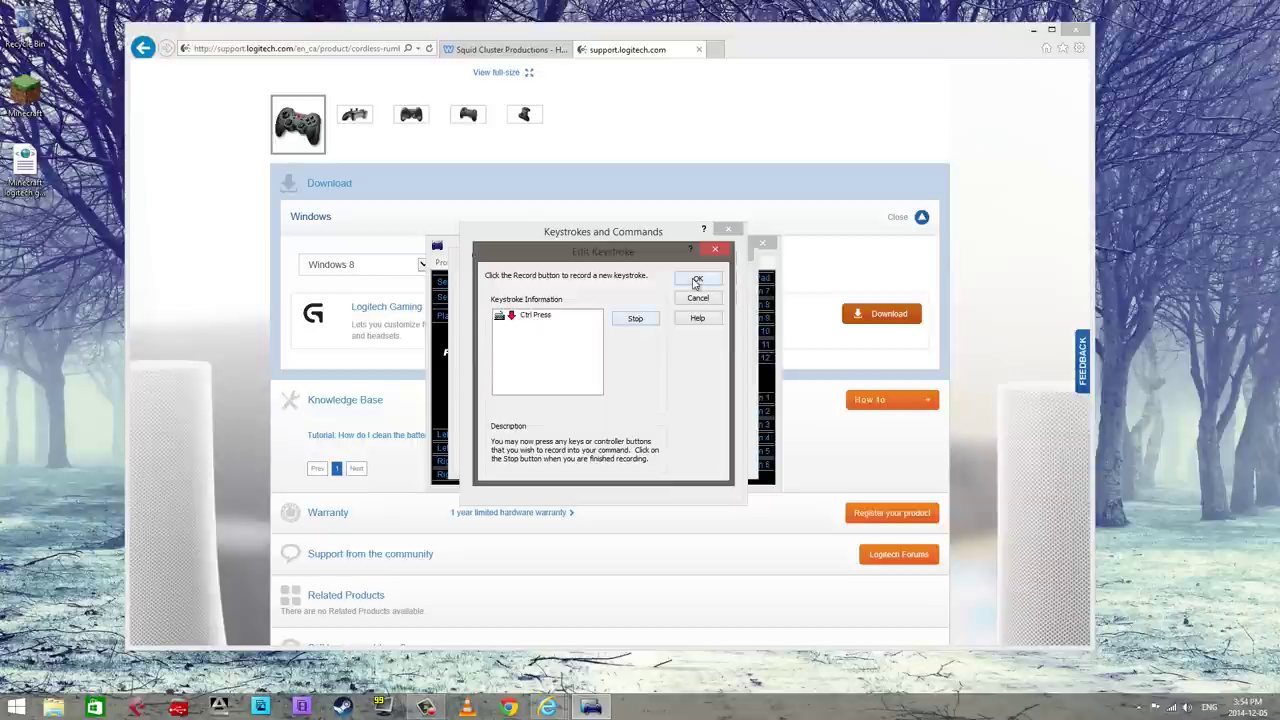
{"action": "left_click", "coordinate": [697, 279]}
{"action": "left_click_drag", "start_coordinate": [584, 305], "coordinate": [588, 347]}
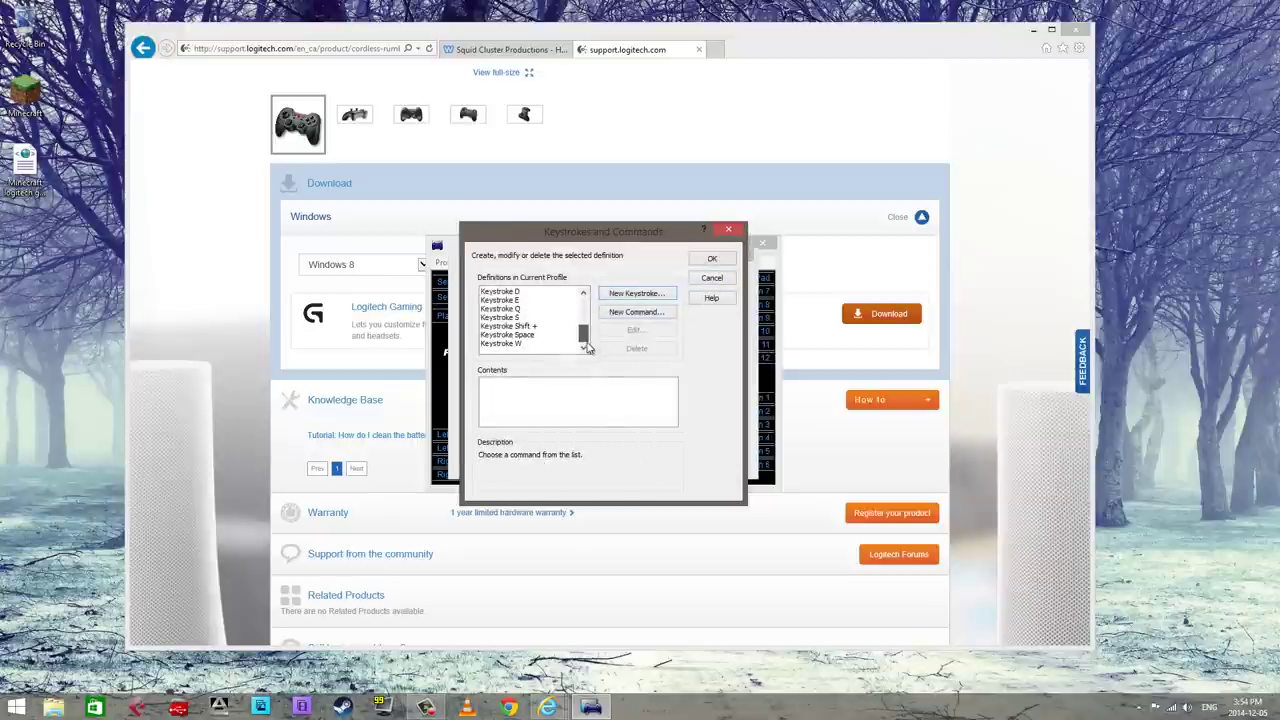
{"action": "left_click", "coordinate": [715, 258]}
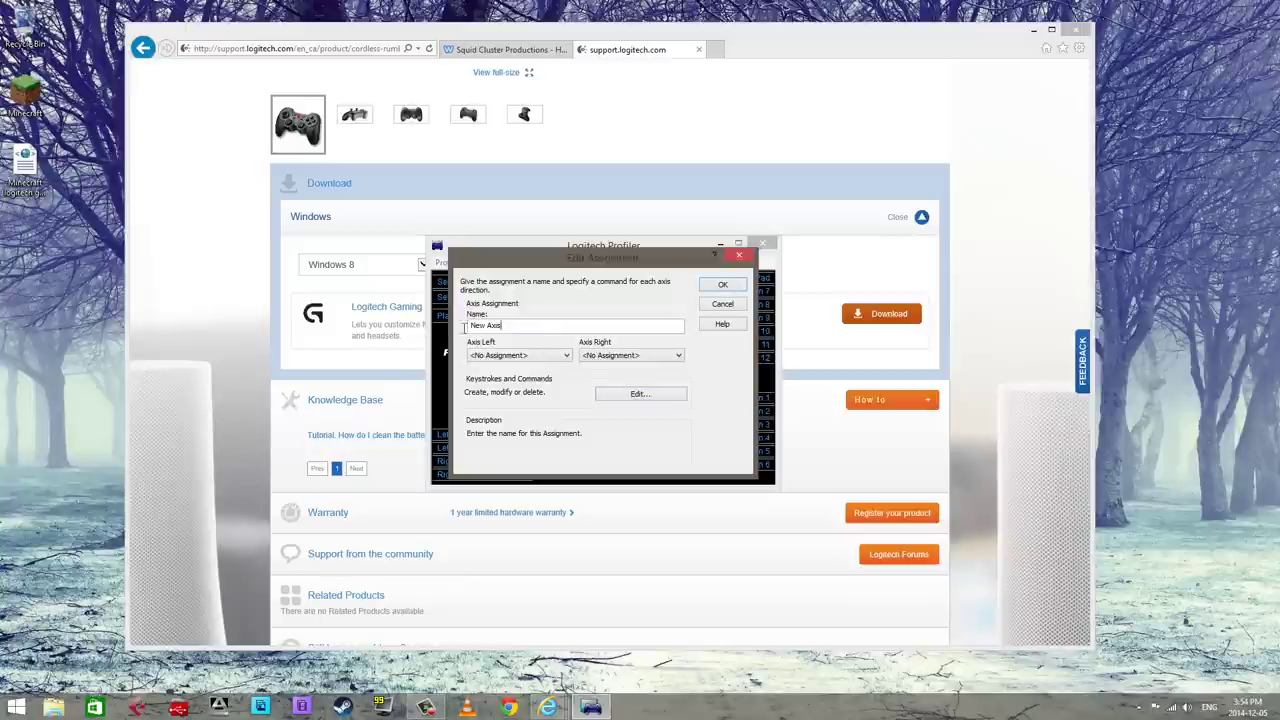
- Assign Keystroke A to Axis Left and Keystroke D to Axis Right, and name the axis assignment Left-Right
{"action": "left_click", "coordinate": [558, 356]}
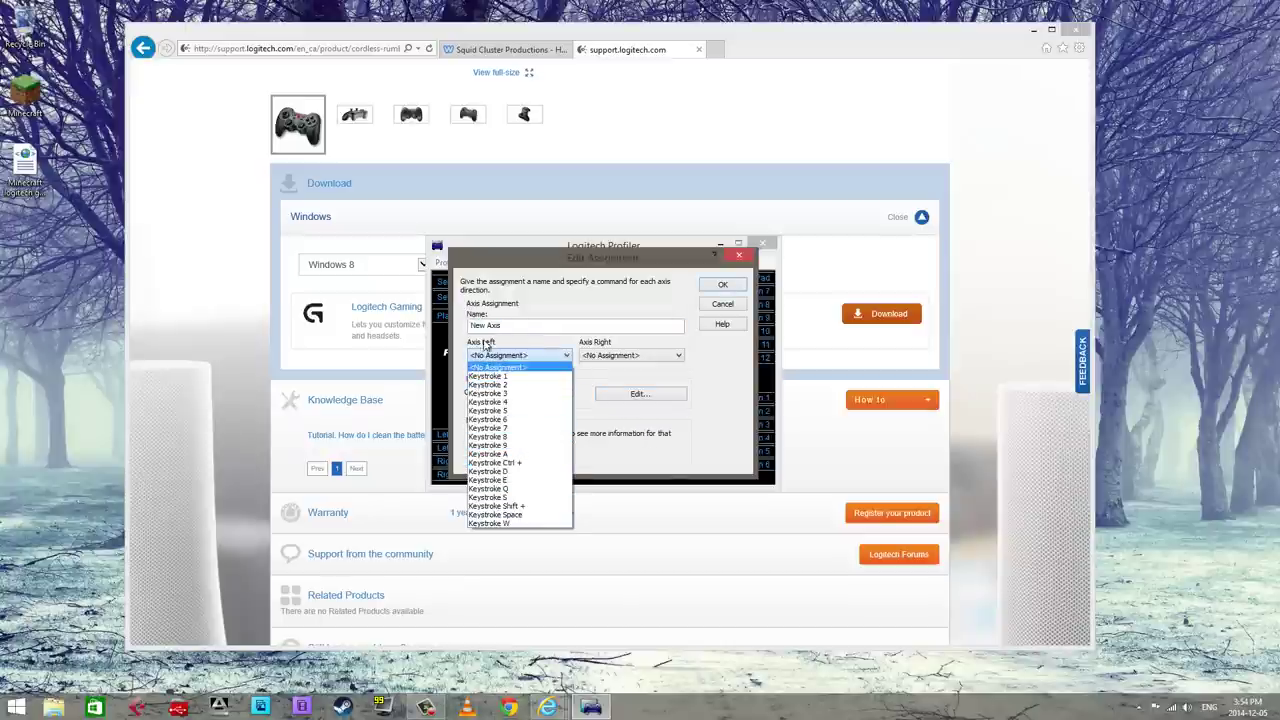
{"action": "left_click", "coordinate": [515, 454]}
{"action": "left_click", "coordinate": [640, 355]}
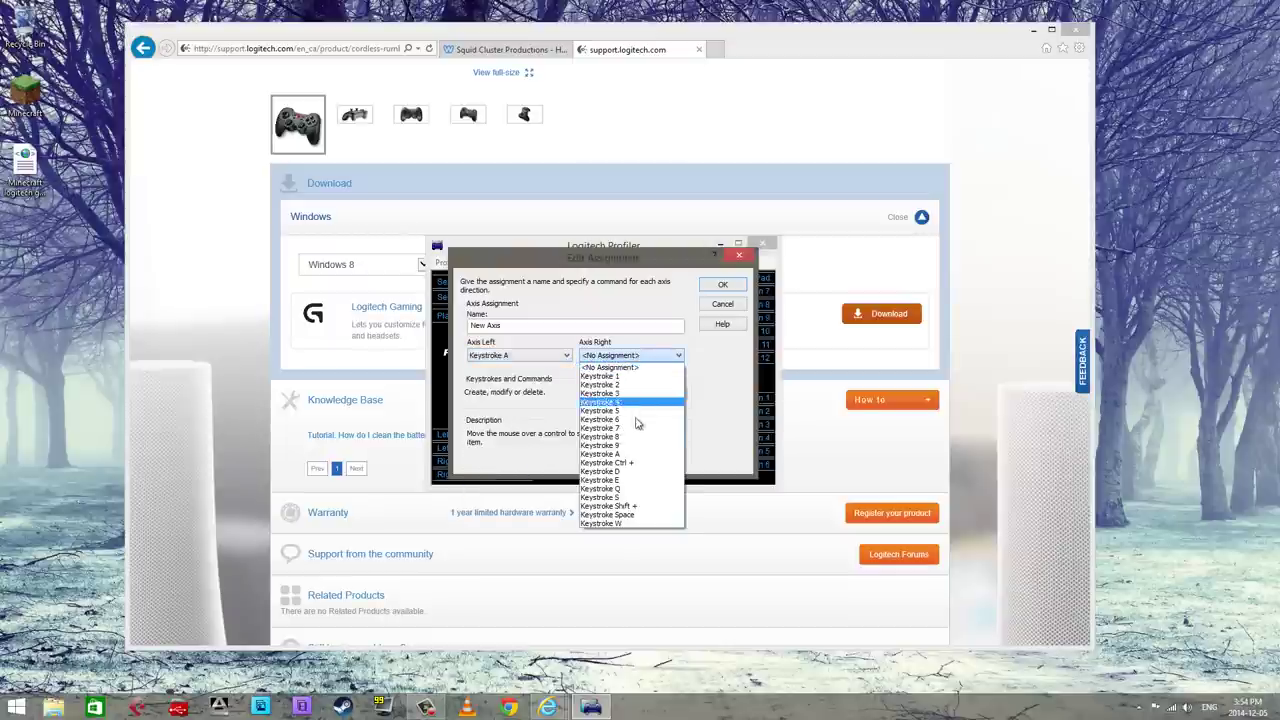
{"action": "left_click", "coordinate": [631, 476]}
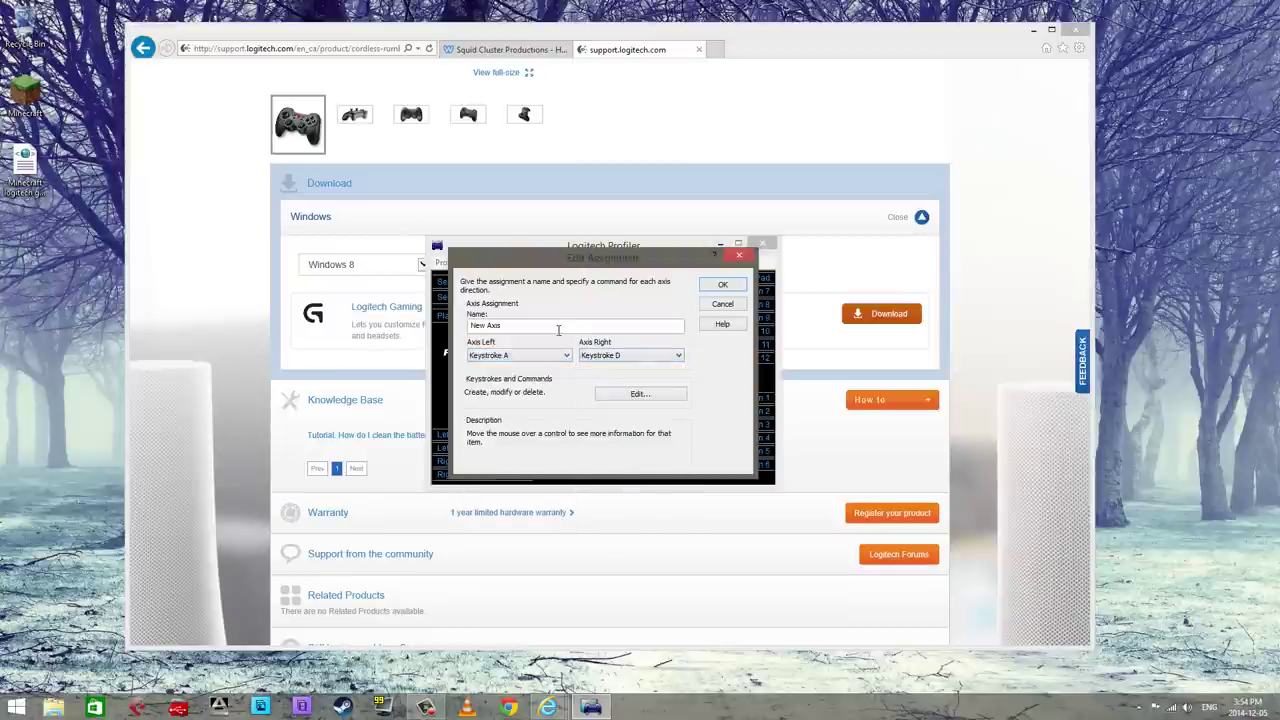
{"action": "left_click_drag", "start_coordinate": [557, 330], "coordinate": [438, 333]}
{"action": "type", "text": "Left-Right"}
{"action": "left_click", "coordinate": [733, 289]}
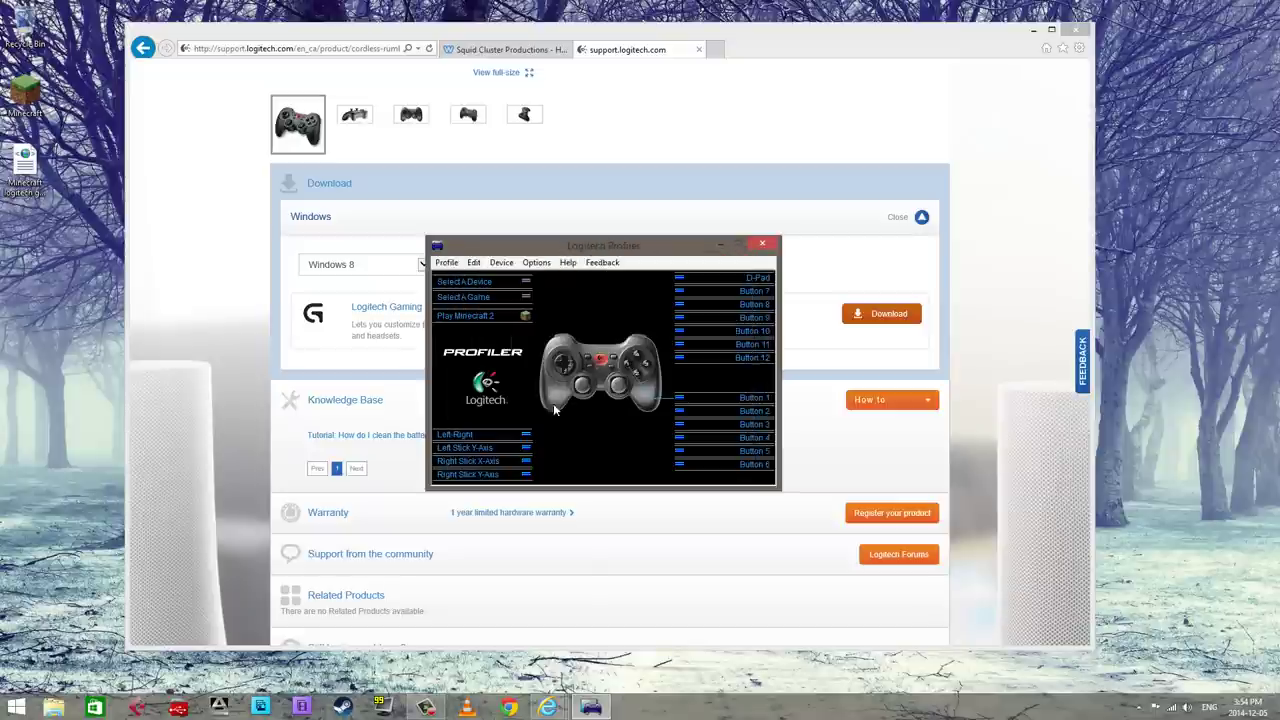
- Create a Left Stick Y-Axis assignment named Forward-Backward, with Keystroke W for Axis Forward and Keystroke S for Axis Backward
{"action": "right_click", "coordinate": [492, 449]}
{"action": "mouse_move", "coordinate": [563, 465]}
{"action": "left_click", "coordinate": [608, 465]}
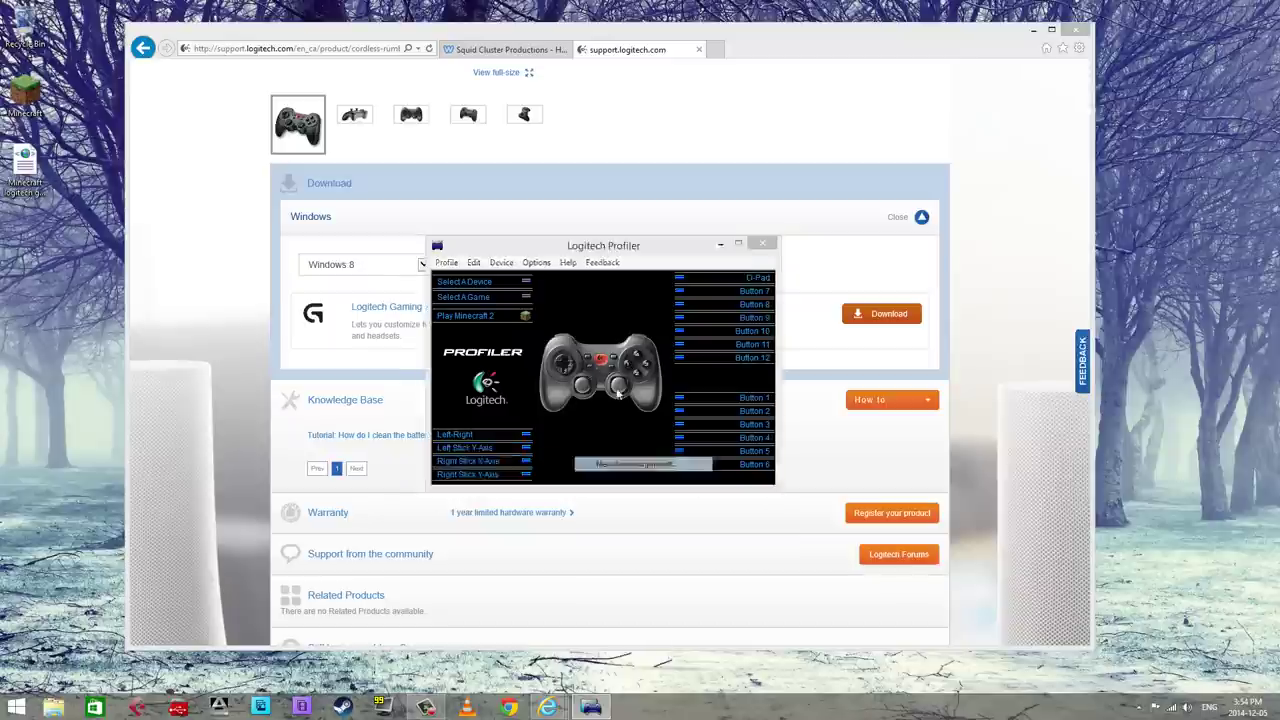
{"action": "left_click", "coordinate": [527, 356]}
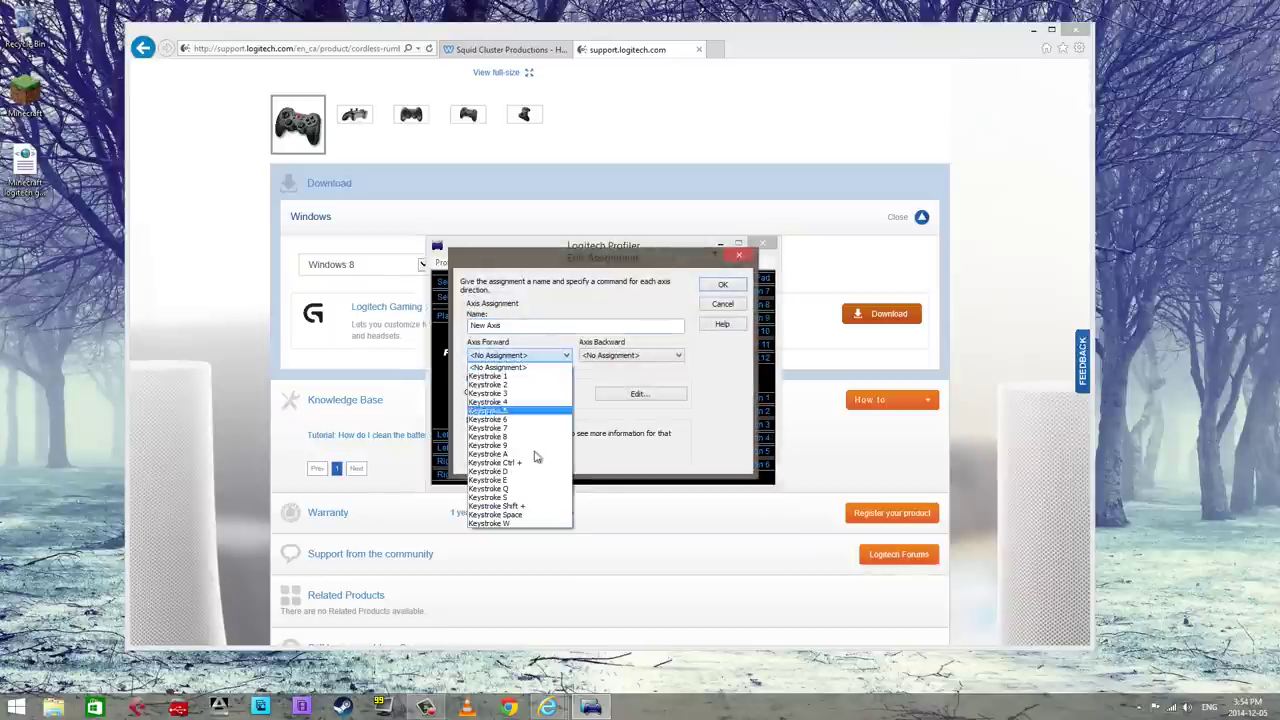
{"action": "left_click", "coordinate": [527, 524]}
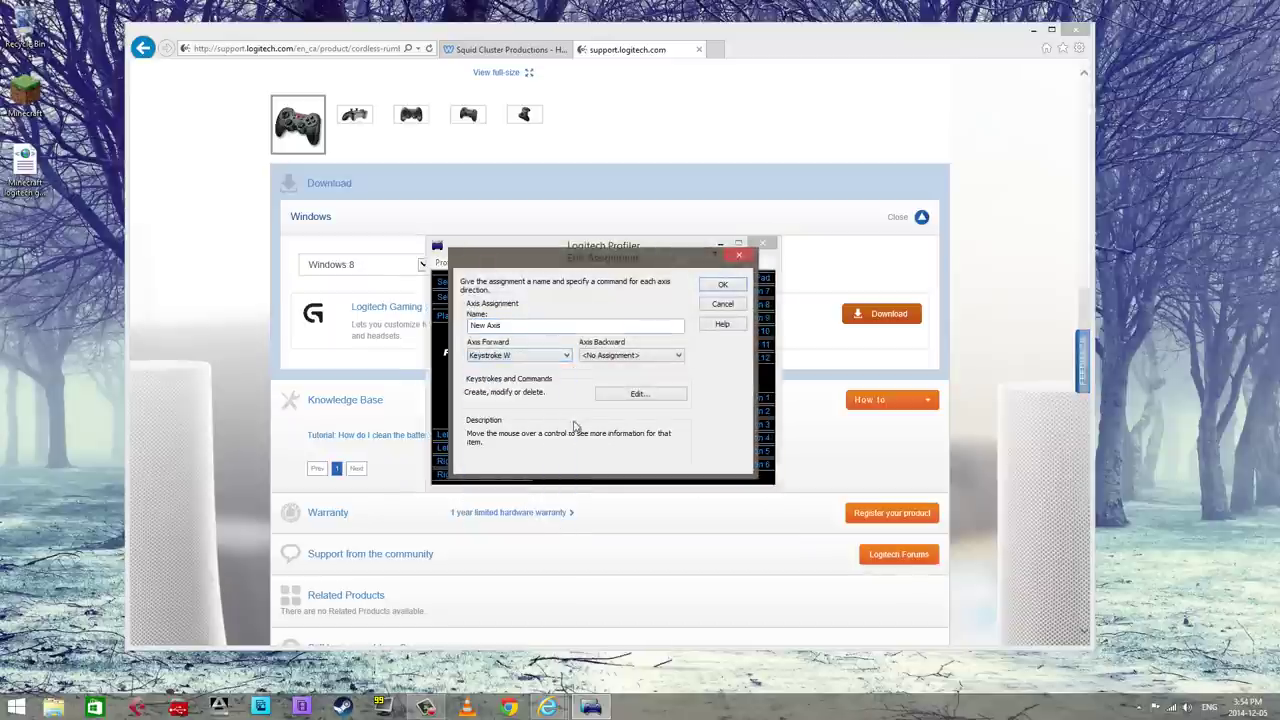
{"action": "left_click", "coordinate": [648, 357]}
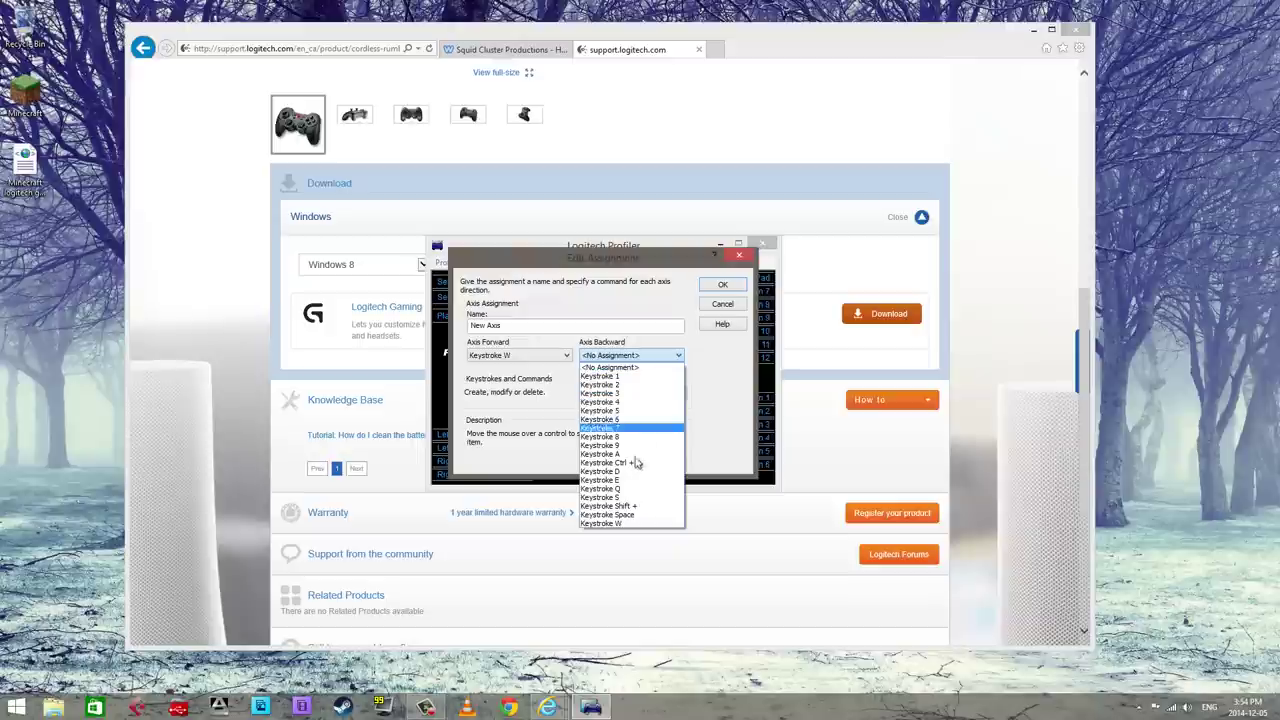
{"action": "left_click", "coordinate": [636, 498]}
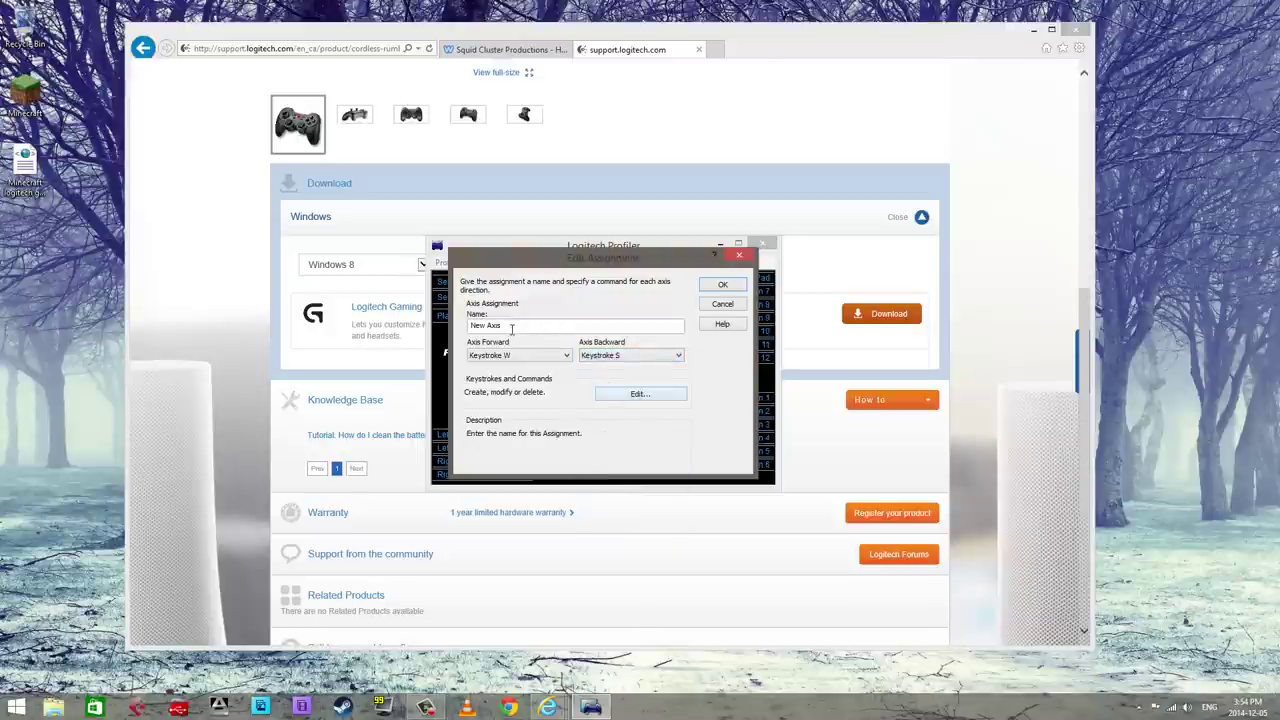
{"action": "key", "text": "shift+Tab"}
{"action": "key", "text": "shift+Tab"}
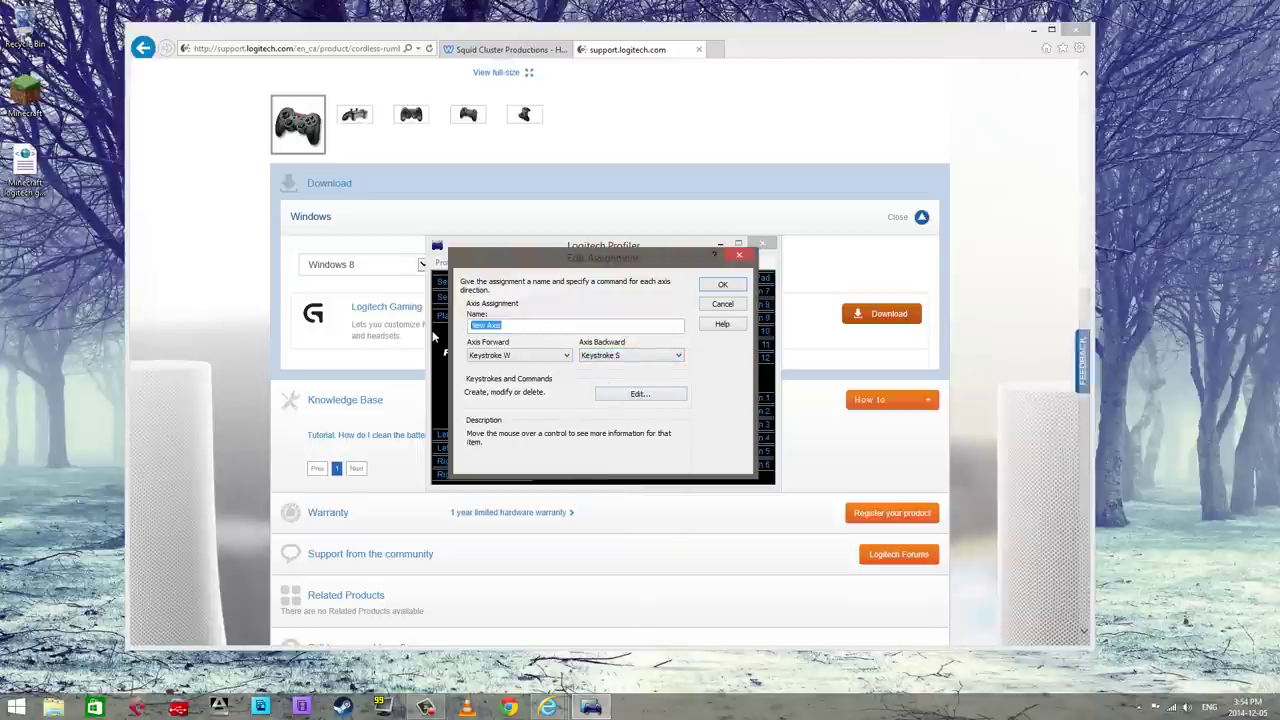
{"action": "type", "text": "Forward-Backward"}
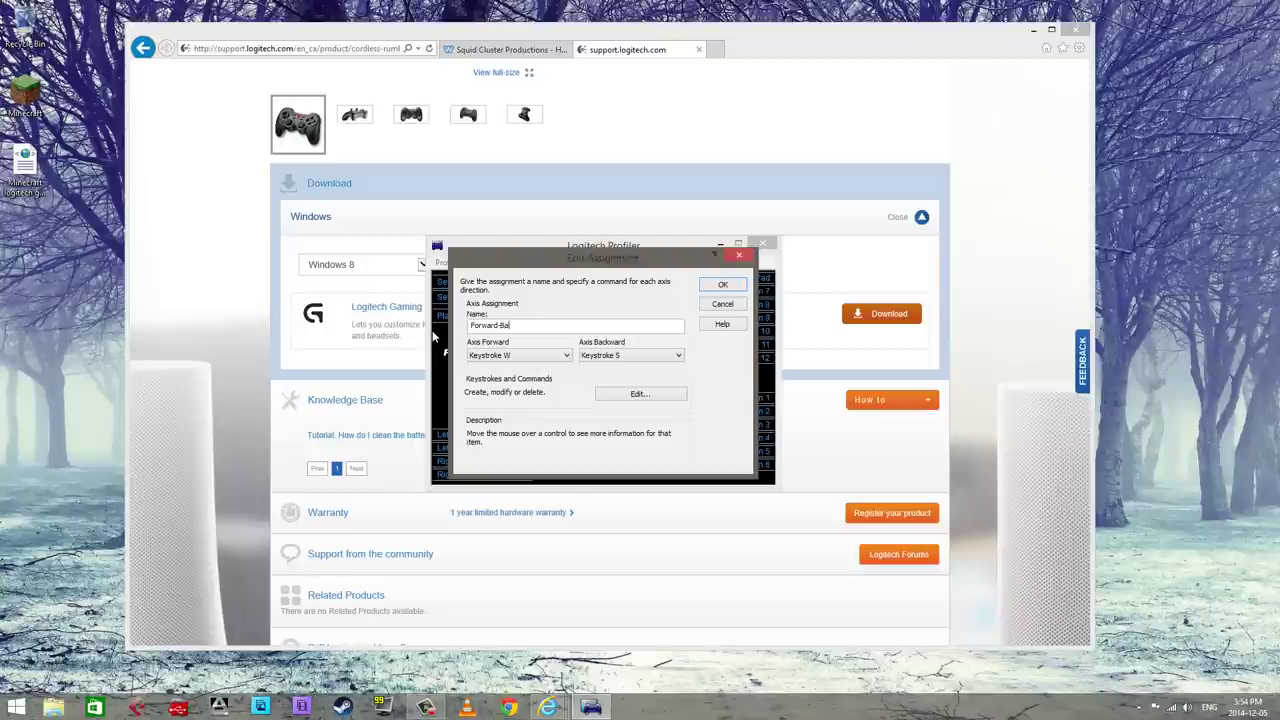
{"action": "left_click", "coordinate": [724, 285]}
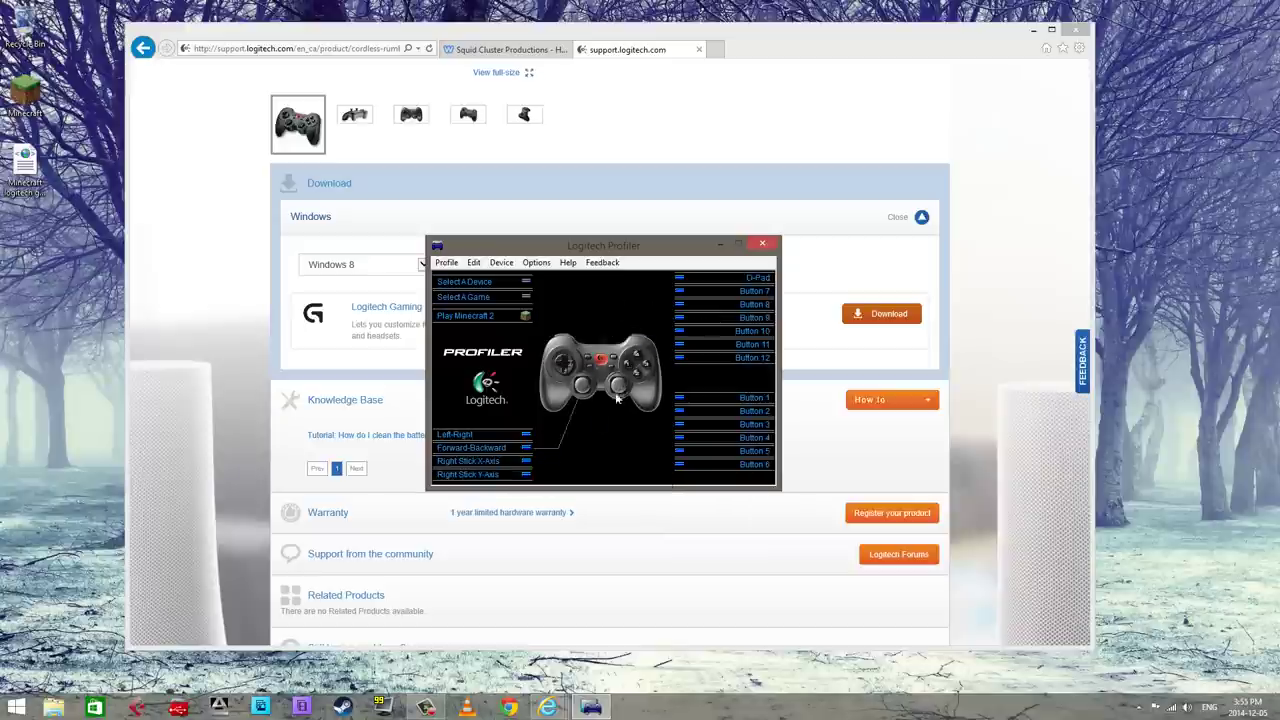
{"action": "right_click", "coordinate": [472, 460]}
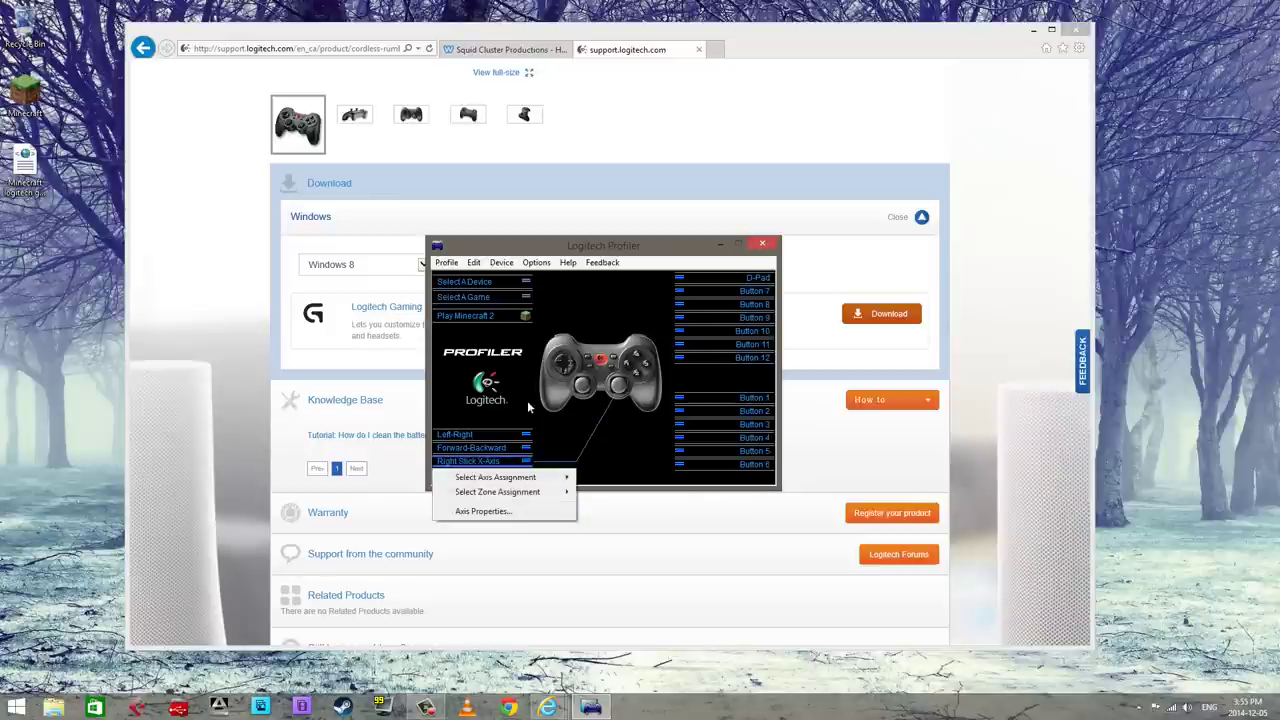
{"action": "mouse_move", "coordinate": [508, 496]}
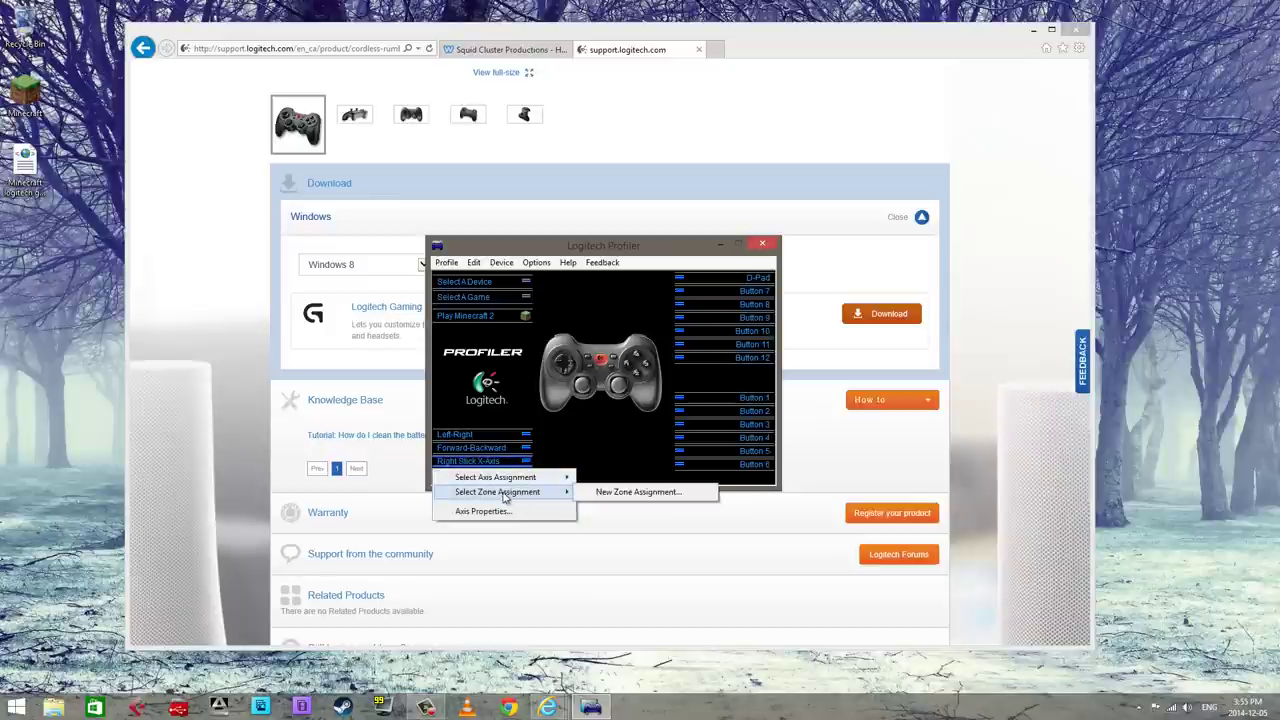
{"action": "left_click", "coordinate": [626, 493]}
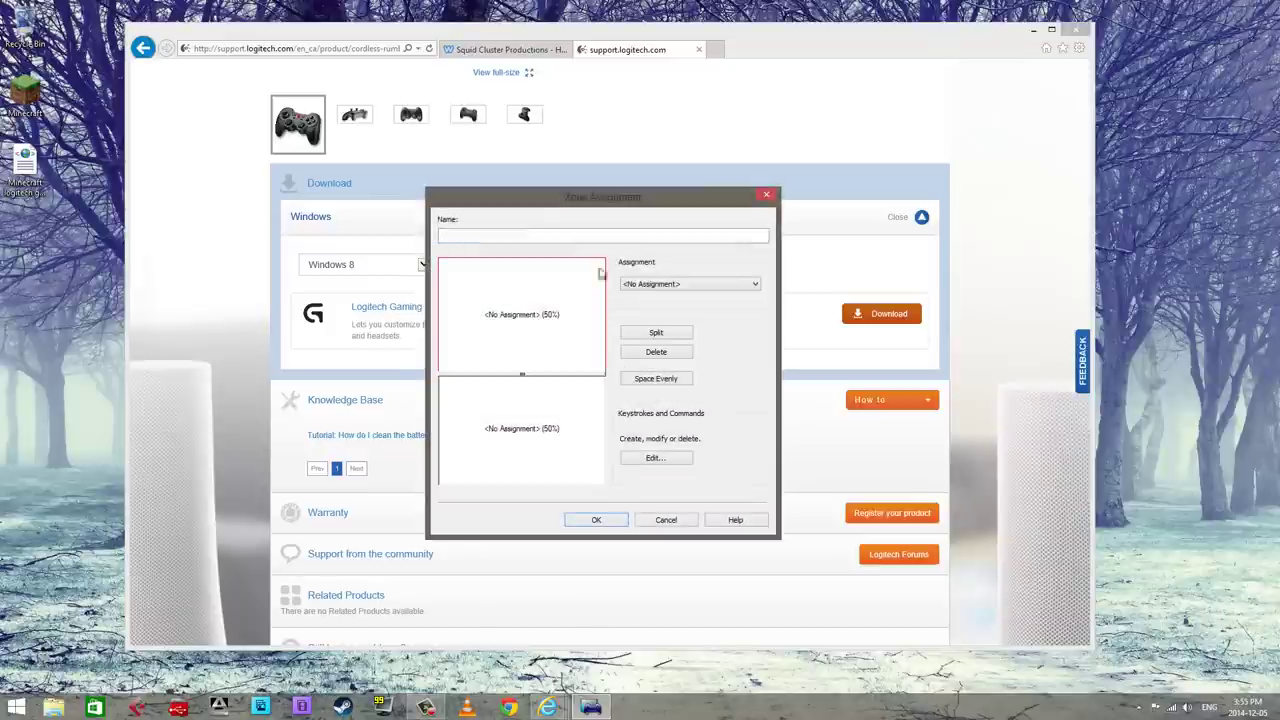
{"action": "left_click", "coordinate": [666, 519]}
- Map the Right Stick X-Axis to Mouse X-Axis in its axis properties
{"action": "right_click", "coordinate": [490, 462]}
{"action": "mouse_move", "coordinate": [525, 478]}
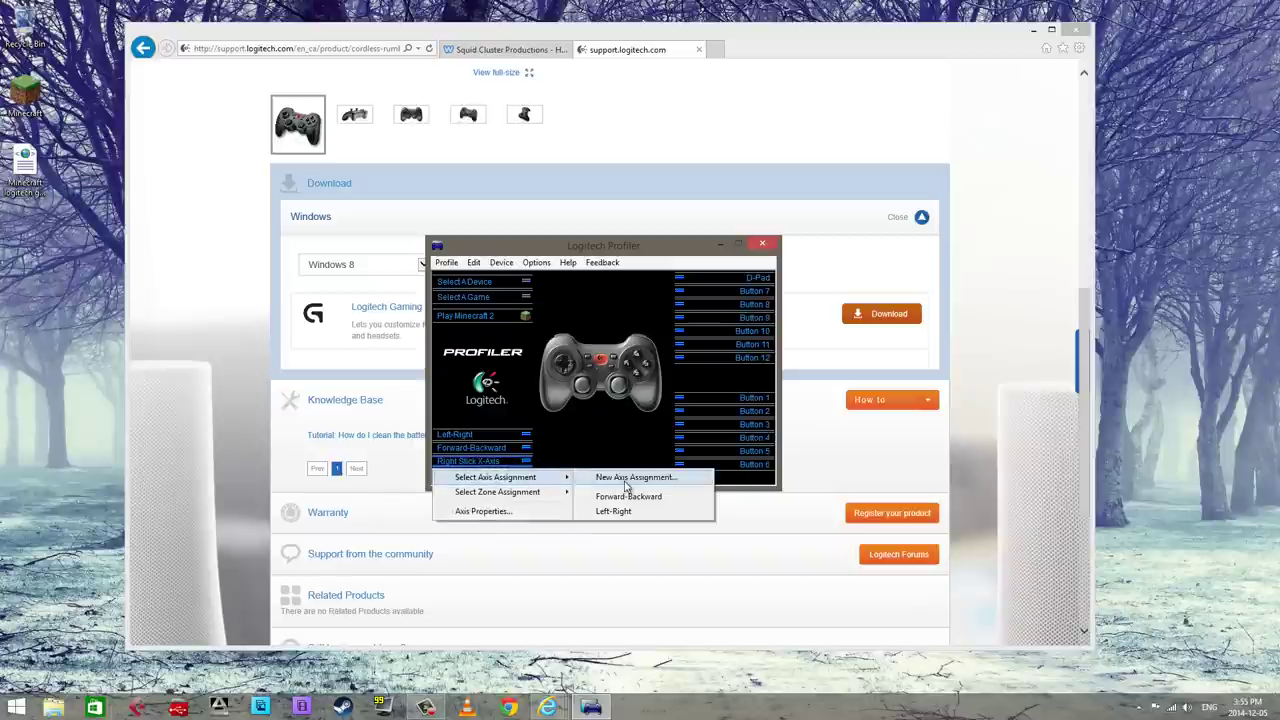
{"action": "left_click", "coordinate": [528, 512]}
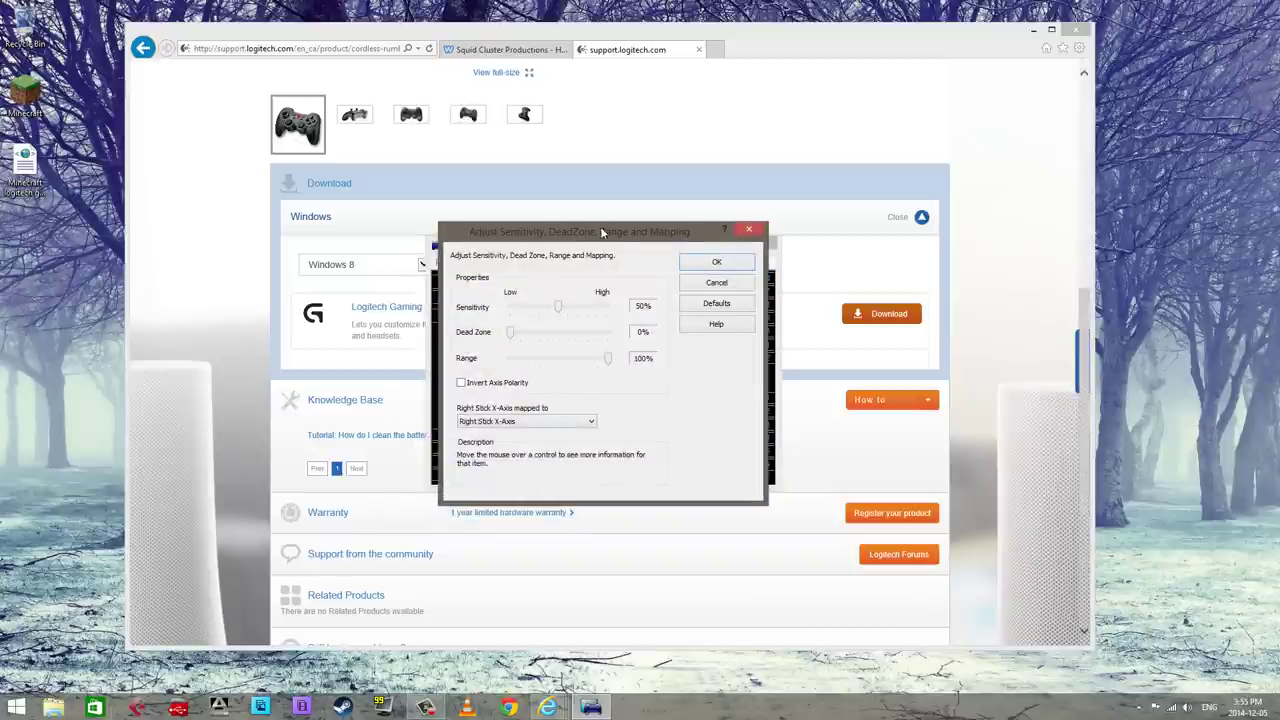
{"action": "left_click", "coordinate": [606, 441]}
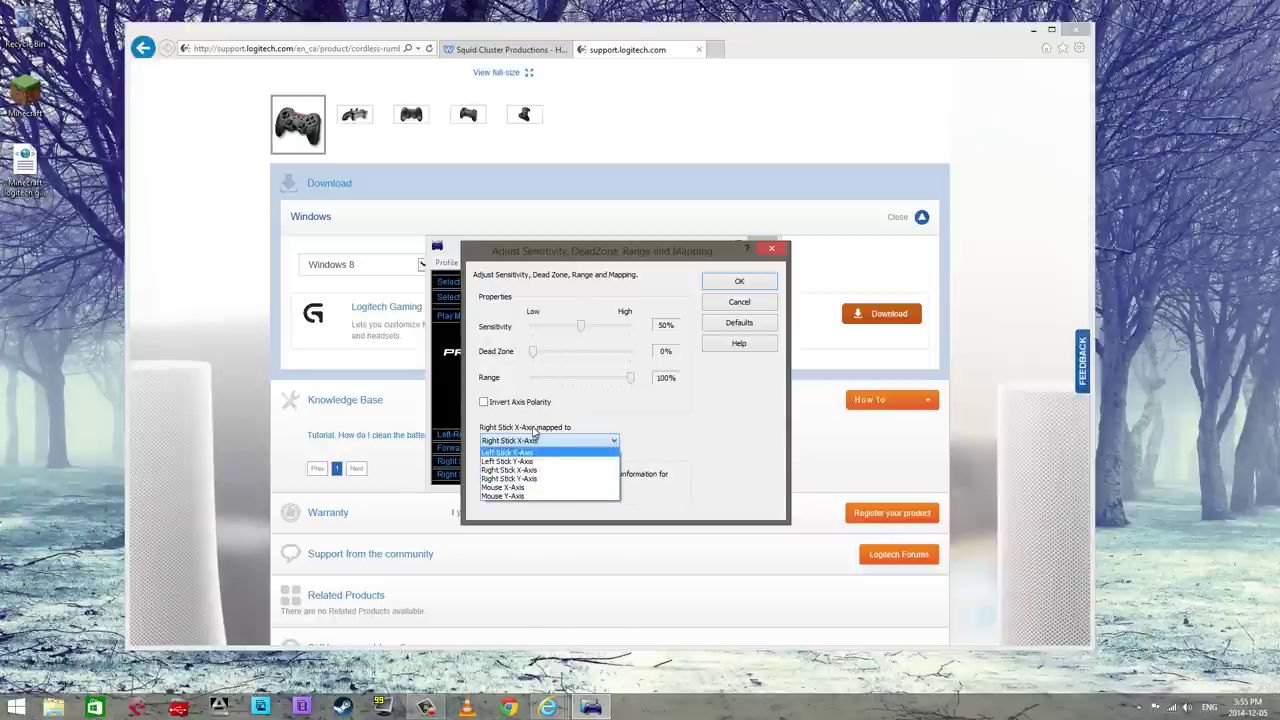
{"action": "left_click", "coordinate": [522, 488]}
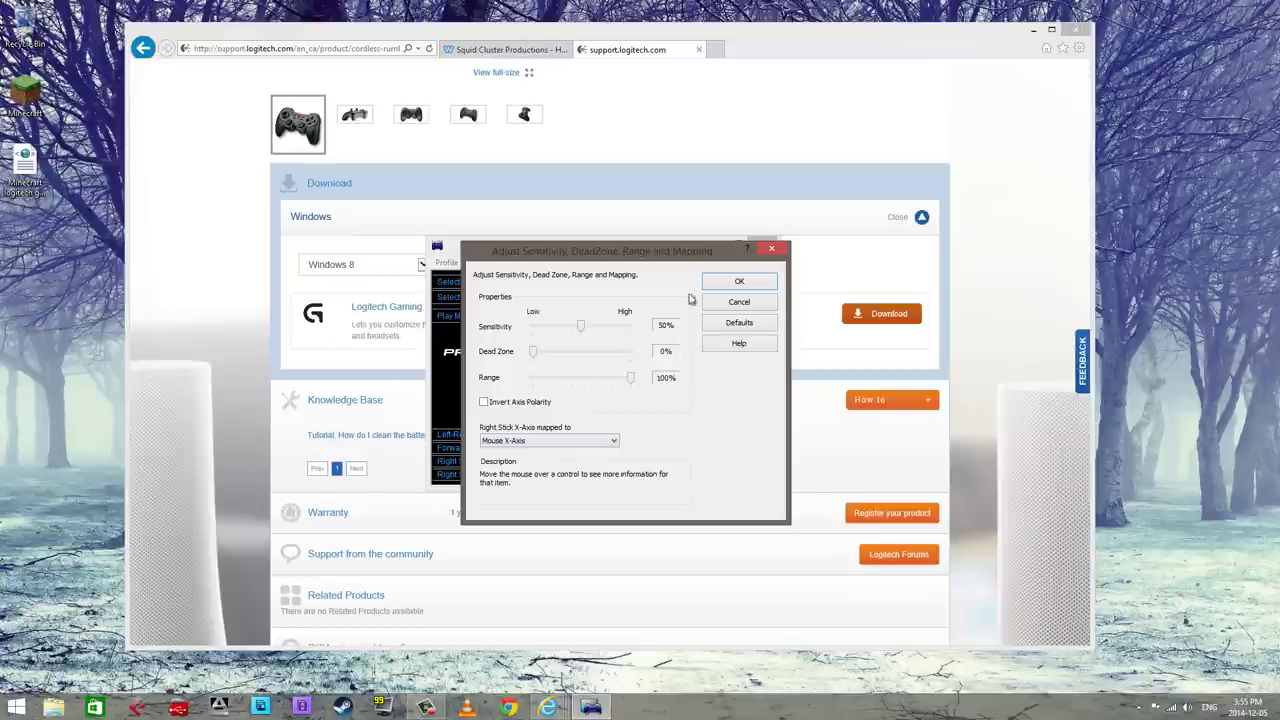
{"action": "left_click", "coordinate": [739, 281]}
- Map the Right Stick Y-Axis to Mouse Y-Axis in its axis properties
{"action": "left_click", "coordinate": [509, 480]}
{"action": "left_click", "coordinate": [516, 528]}
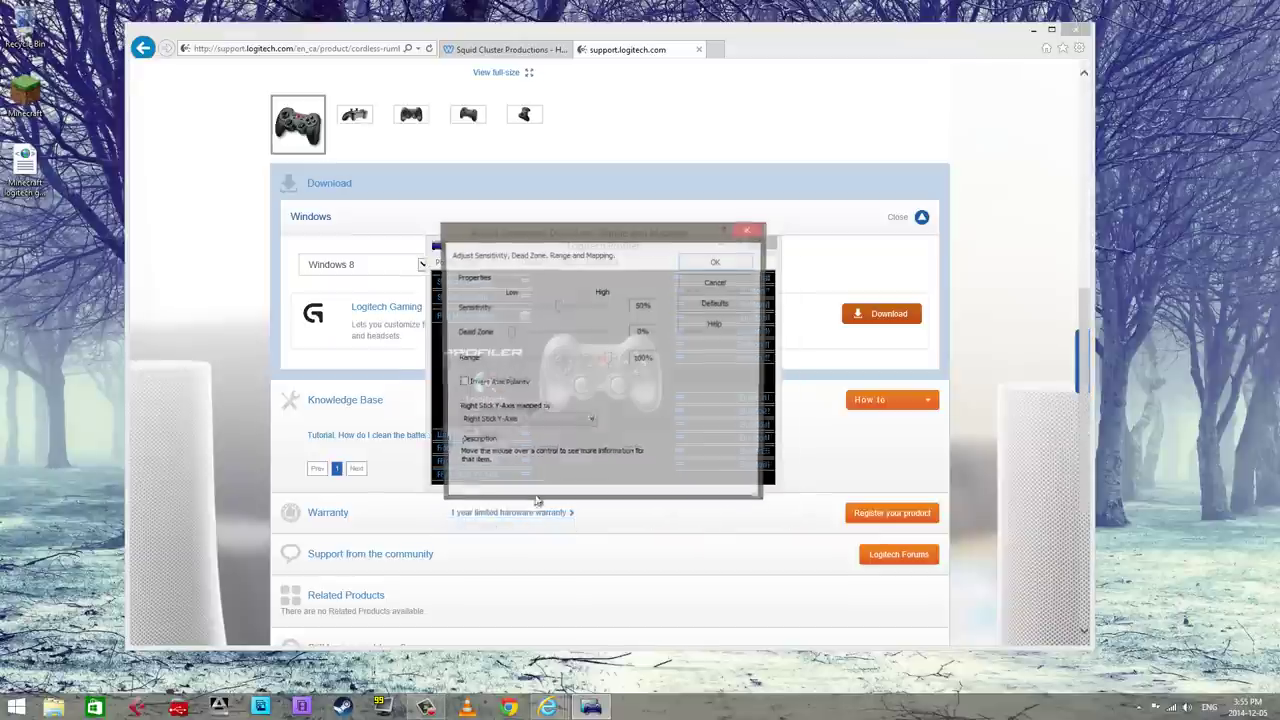
{"action": "left_click", "coordinate": [545, 422]}
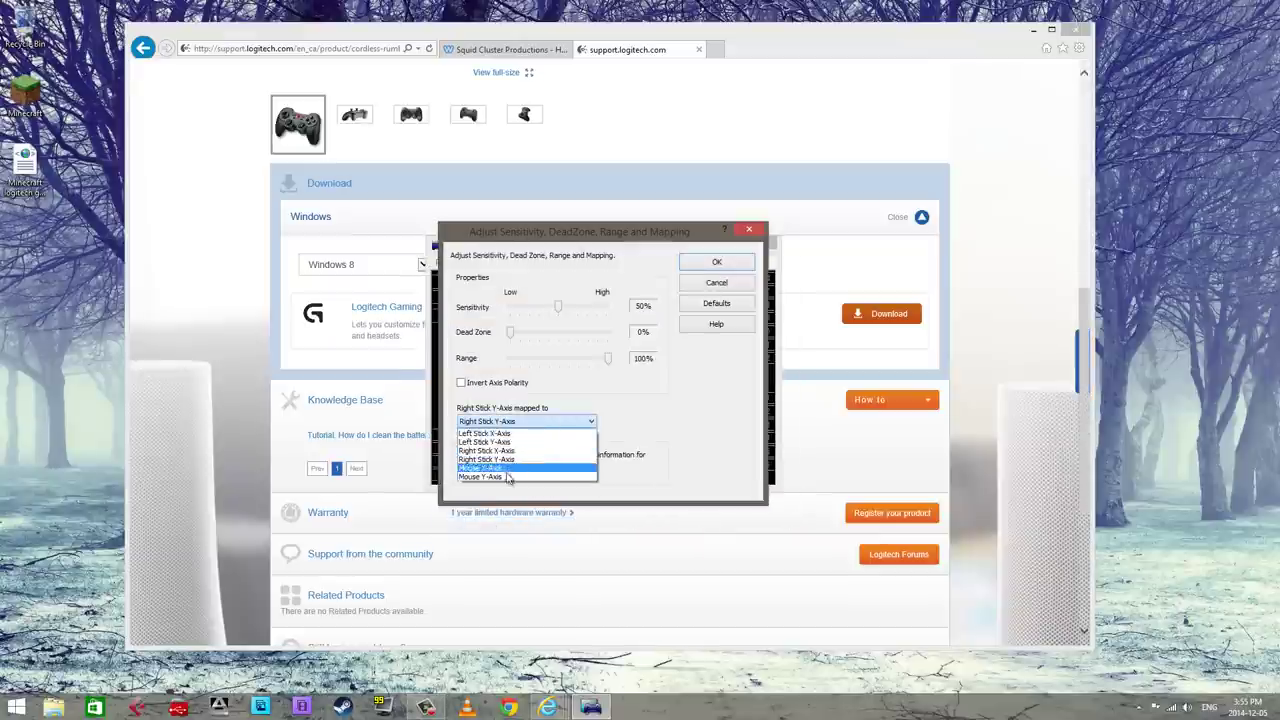
{"action": "left_click", "coordinate": [506, 476]}
{"action": "left_click", "coordinate": [716, 263]}
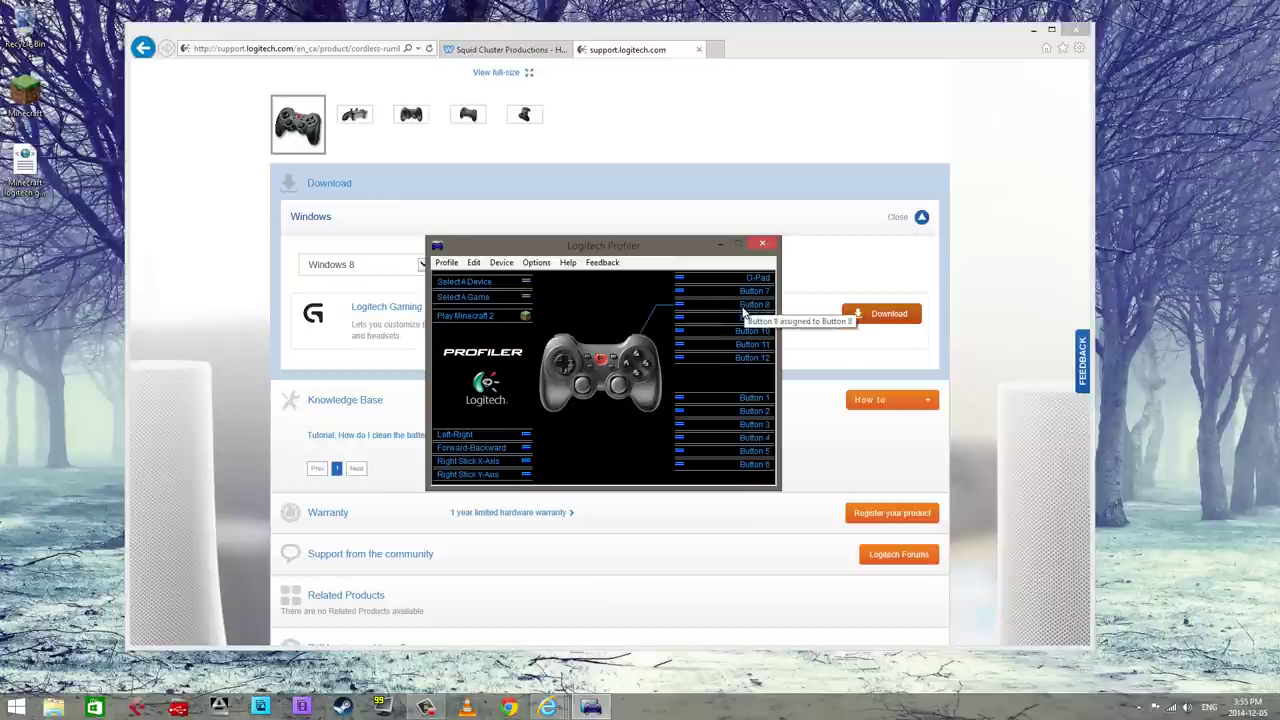
- Assign Mouse Left Button to Button 8 and Mouse Right Button to Button 7
{"action": "right_click", "coordinate": [744, 303]}
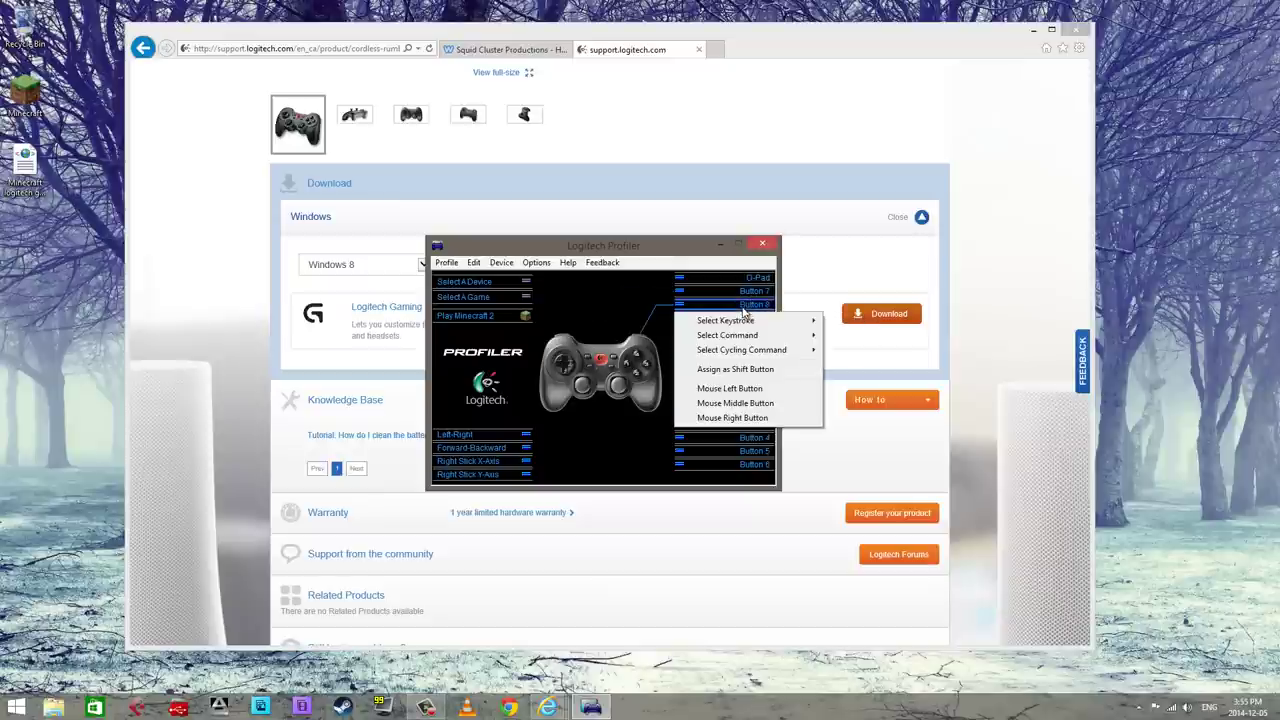
{"action": "left_click", "coordinate": [729, 388]}
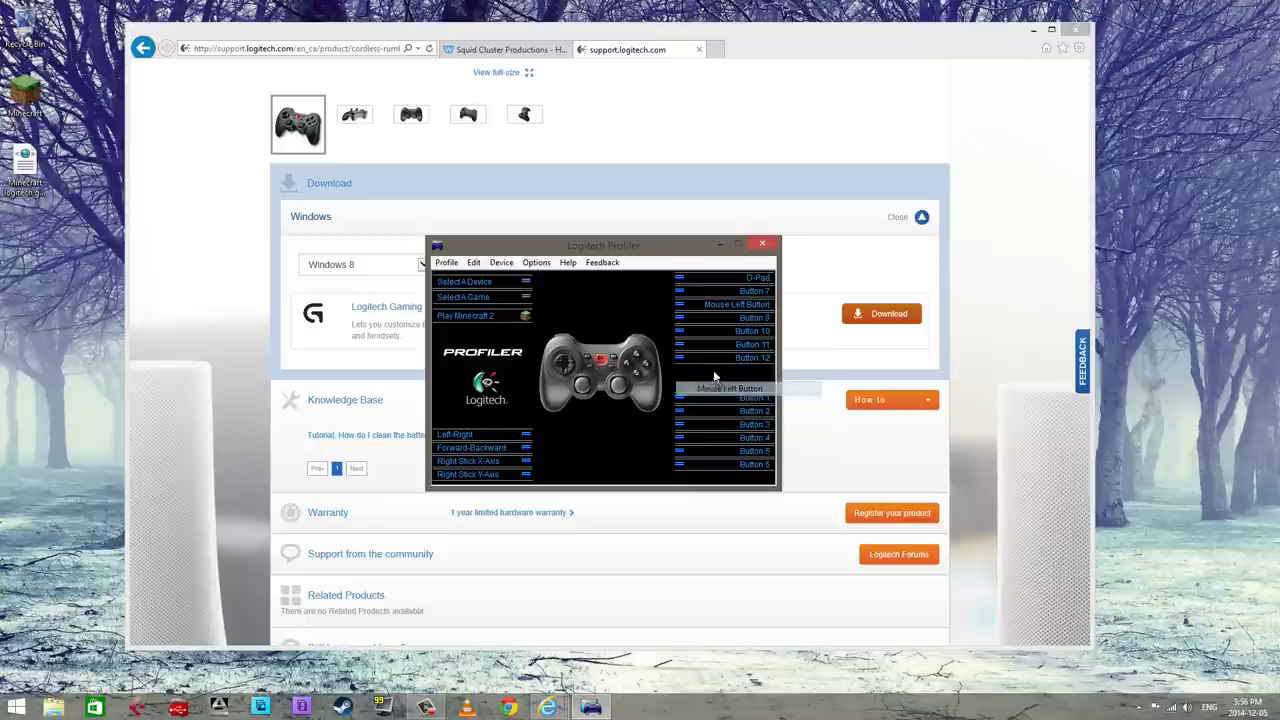
{"action": "right_click", "coordinate": [745, 289]}
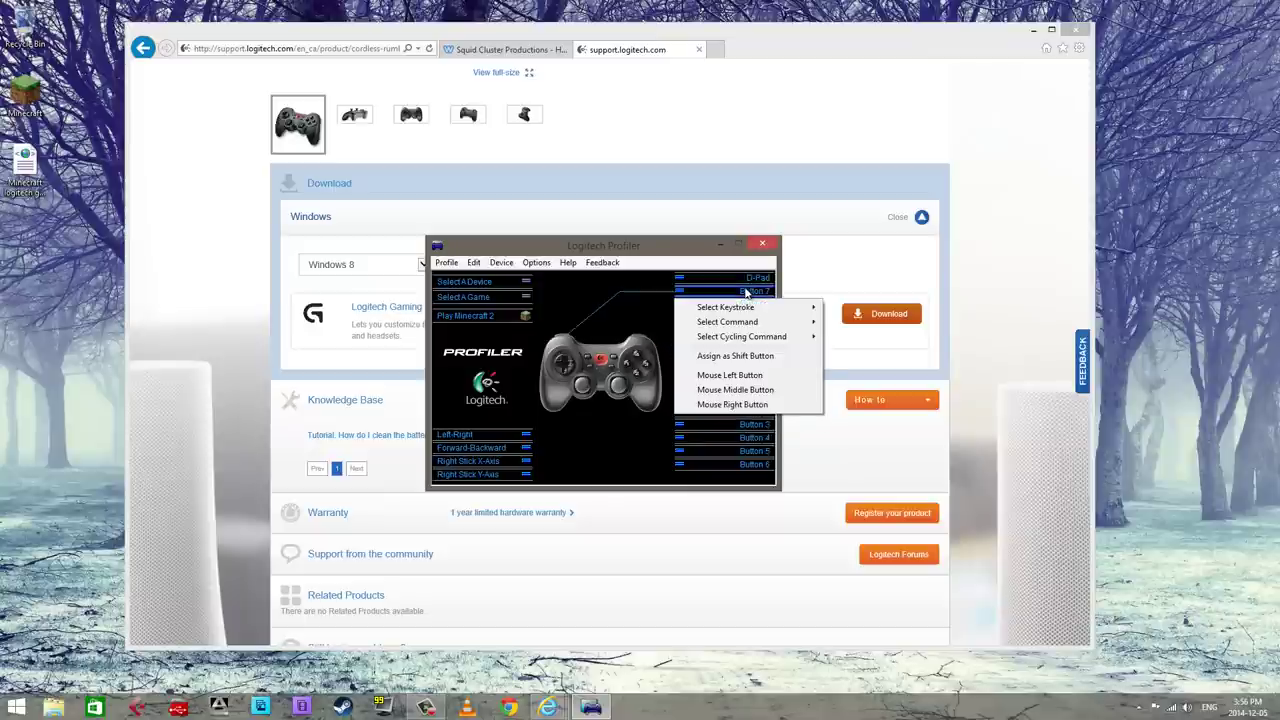
{"action": "left_click", "coordinate": [759, 405]}
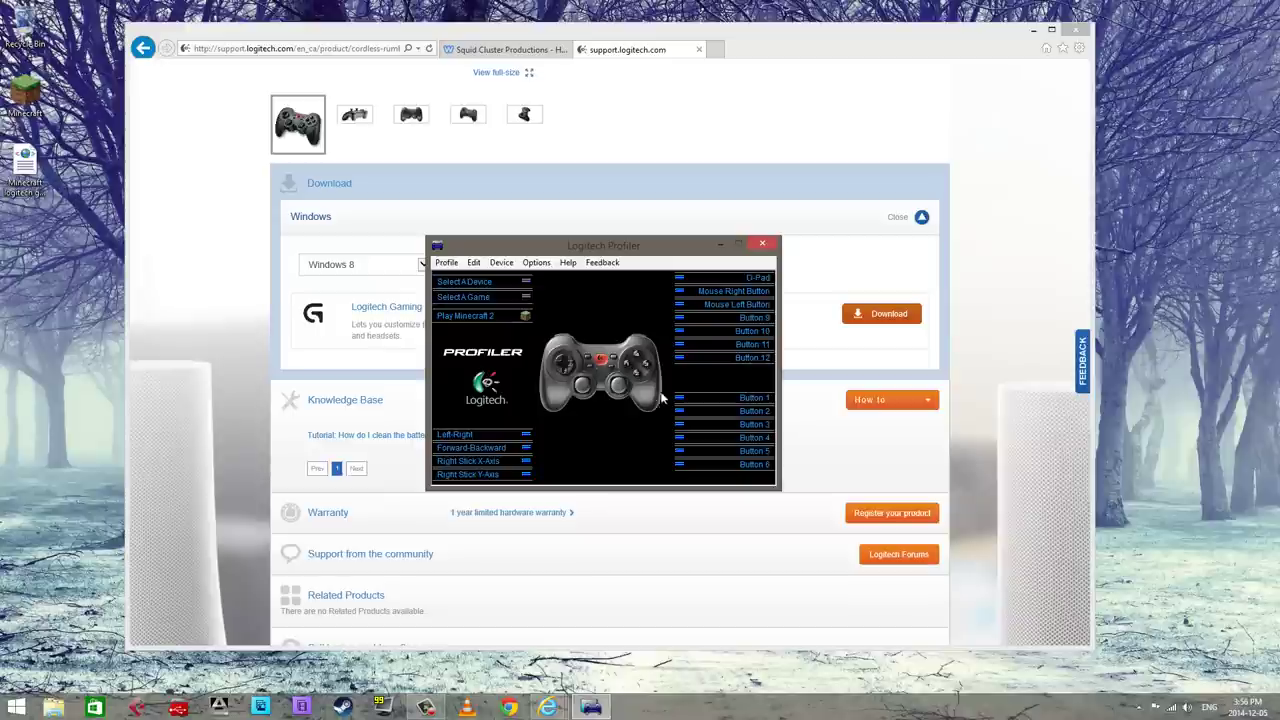
- Assign Keystroke Space to Button 2 and Keystroke Q to Button 1
{"action": "left_click", "coordinate": [637, 374]}
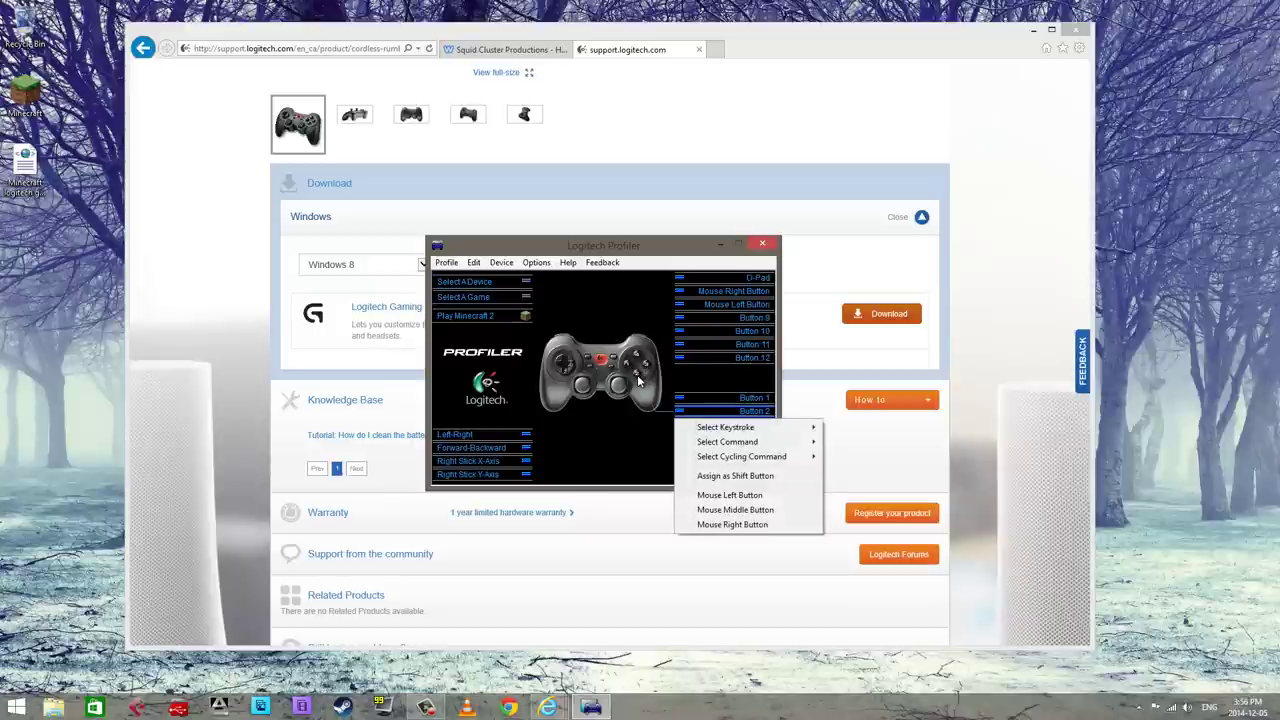
{"action": "mouse_move", "coordinate": [748, 428]}
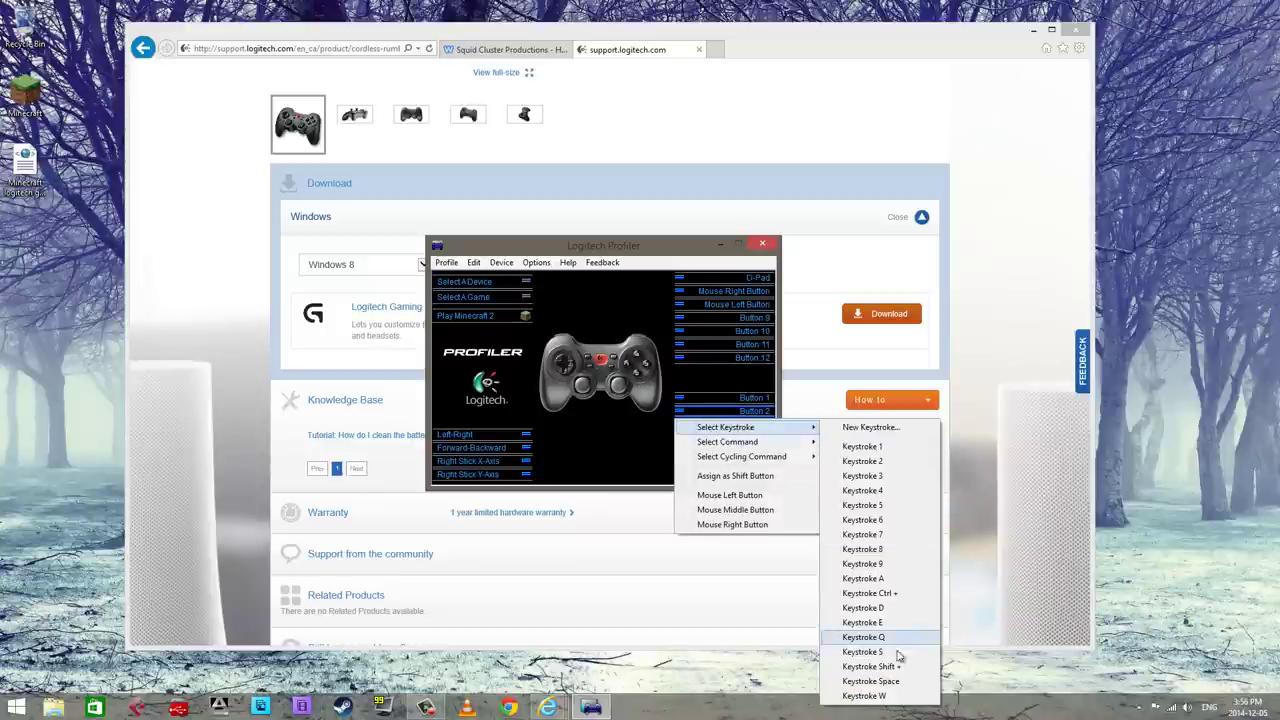
{"action": "left_click", "coordinate": [870, 681]}
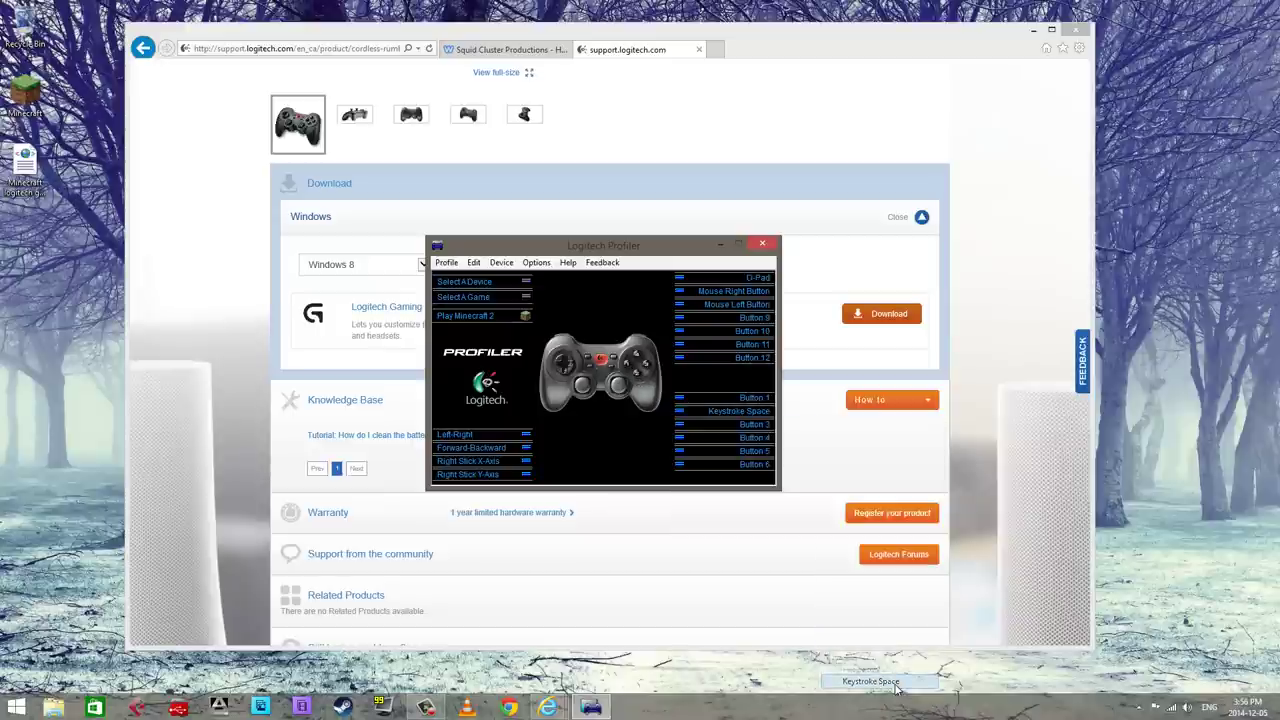
{"action": "left_click", "coordinate": [626, 364]}
{"action": "mouse_move", "coordinate": [752, 418]}
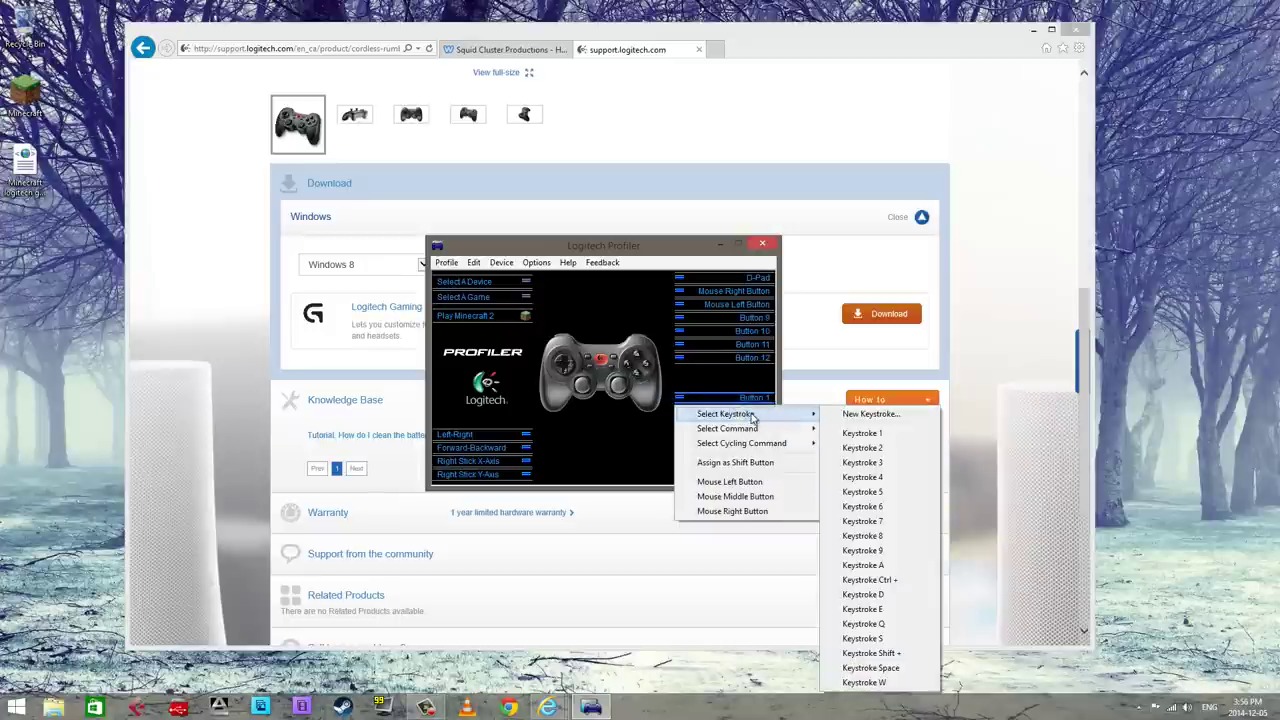
{"action": "left_click", "coordinate": [862, 624]}
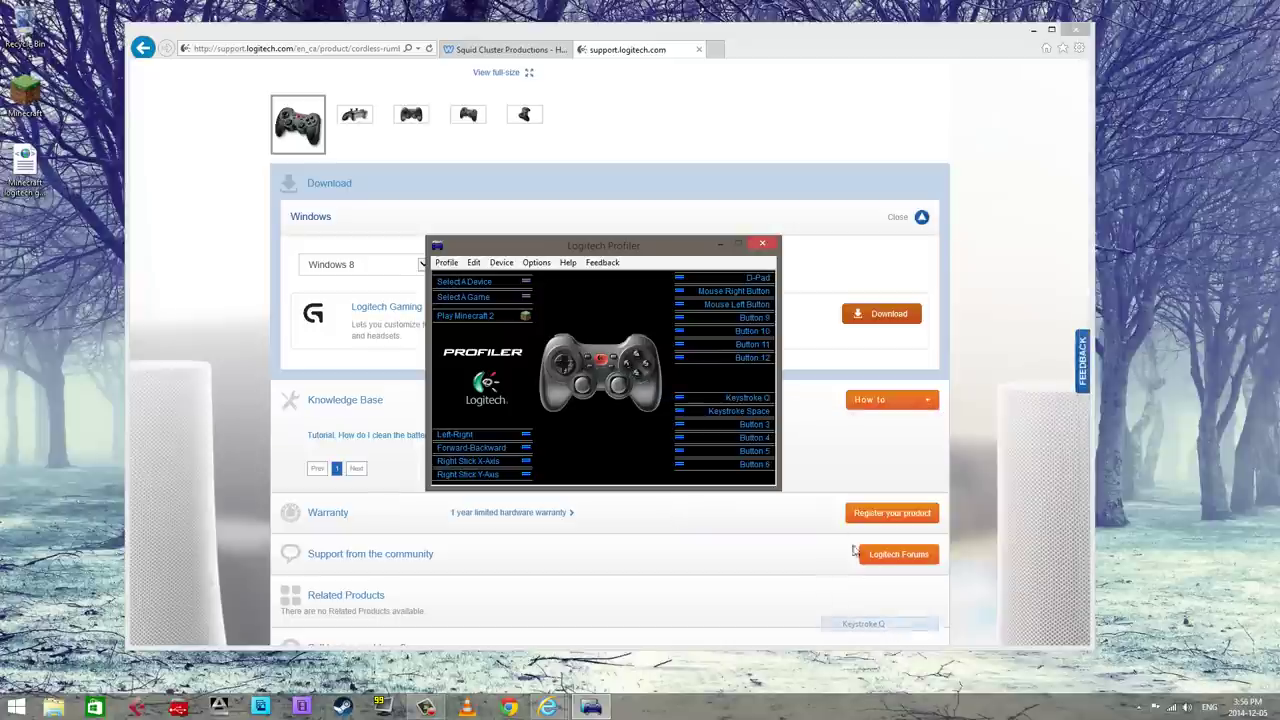
- Assign Keystroke E to Button 3
{"action": "left_click", "coordinate": [647, 362]}
{"action": "mouse_move", "coordinate": [800, 440]}
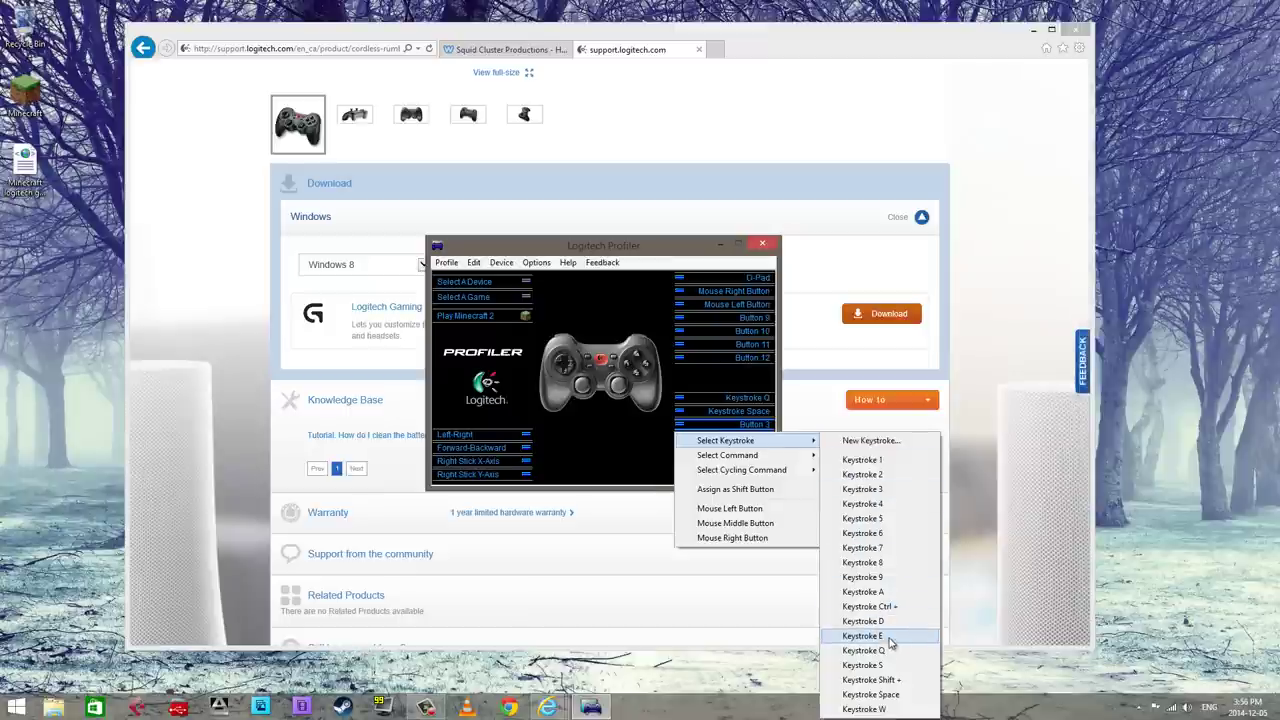
{"action": "left_click", "coordinate": [890, 642]}
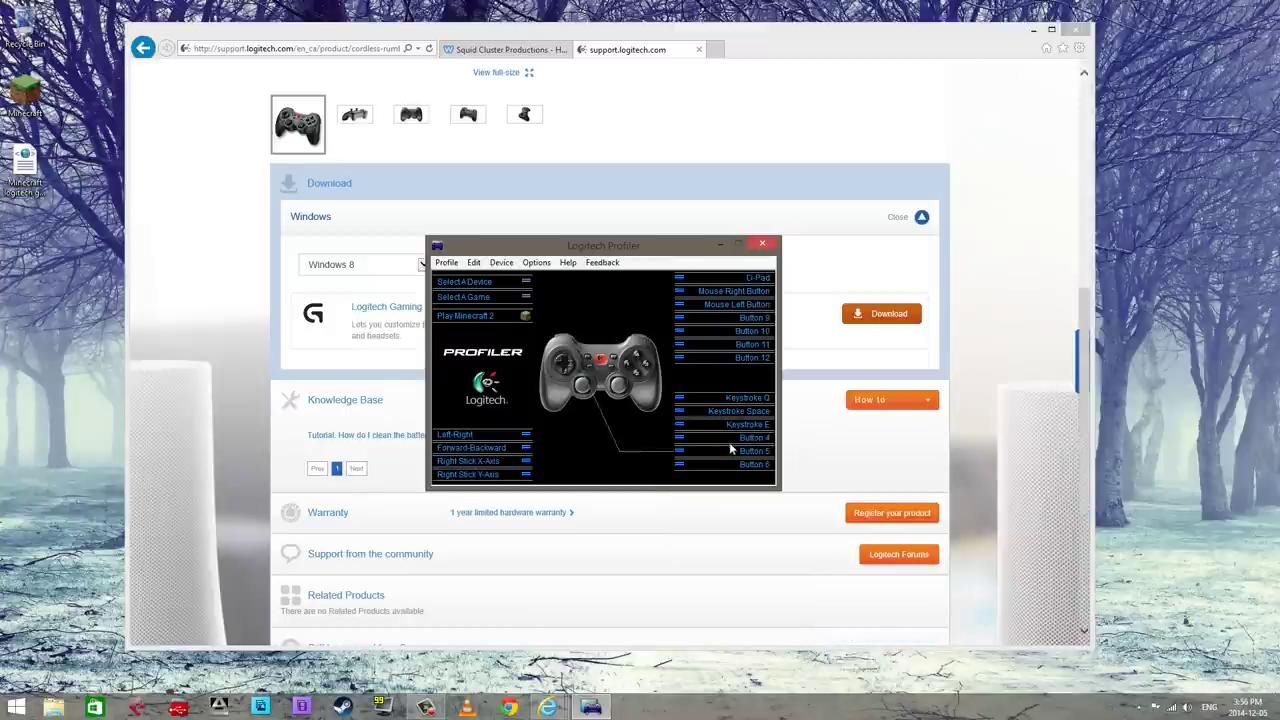
- Record a new Esc keystroke for Button 10 and select Keystroke Esc as that button's assignment
{"action": "left_click", "coordinate": [614, 364]}
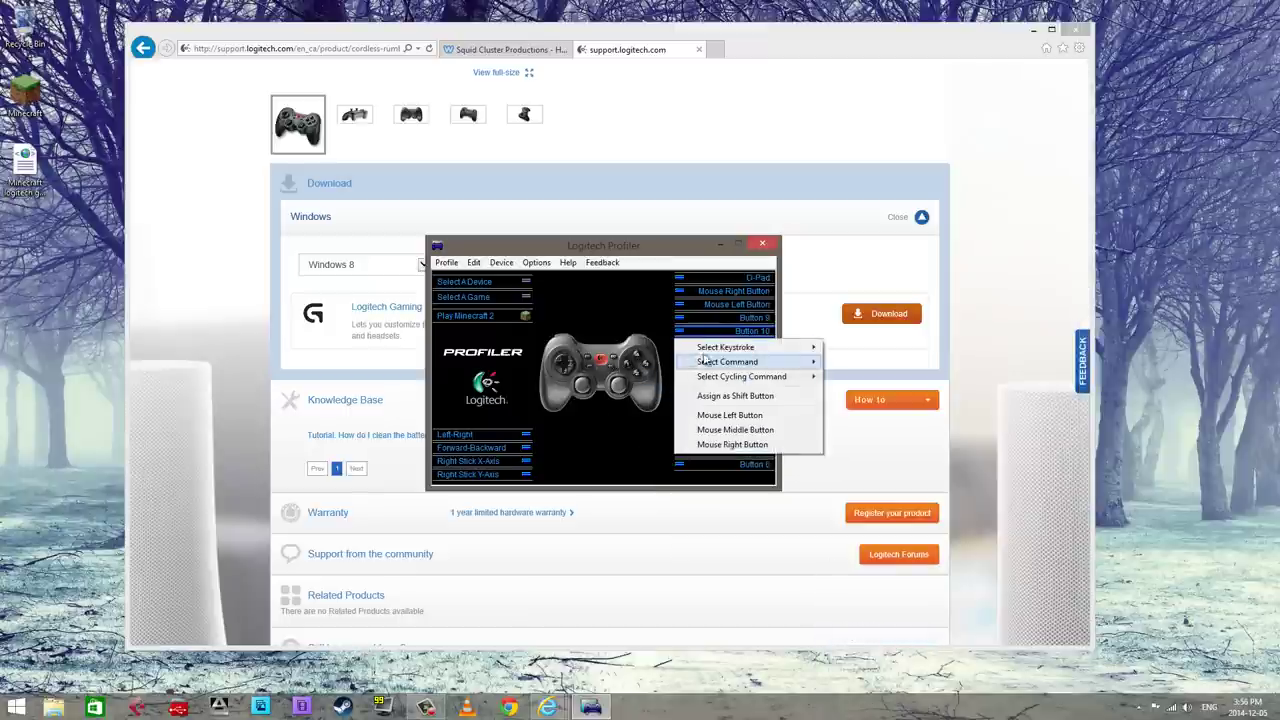
{"action": "mouse_move", "coordinate": [715, 349]}
{"action": "left_click", "coordinate": [868, 347]}
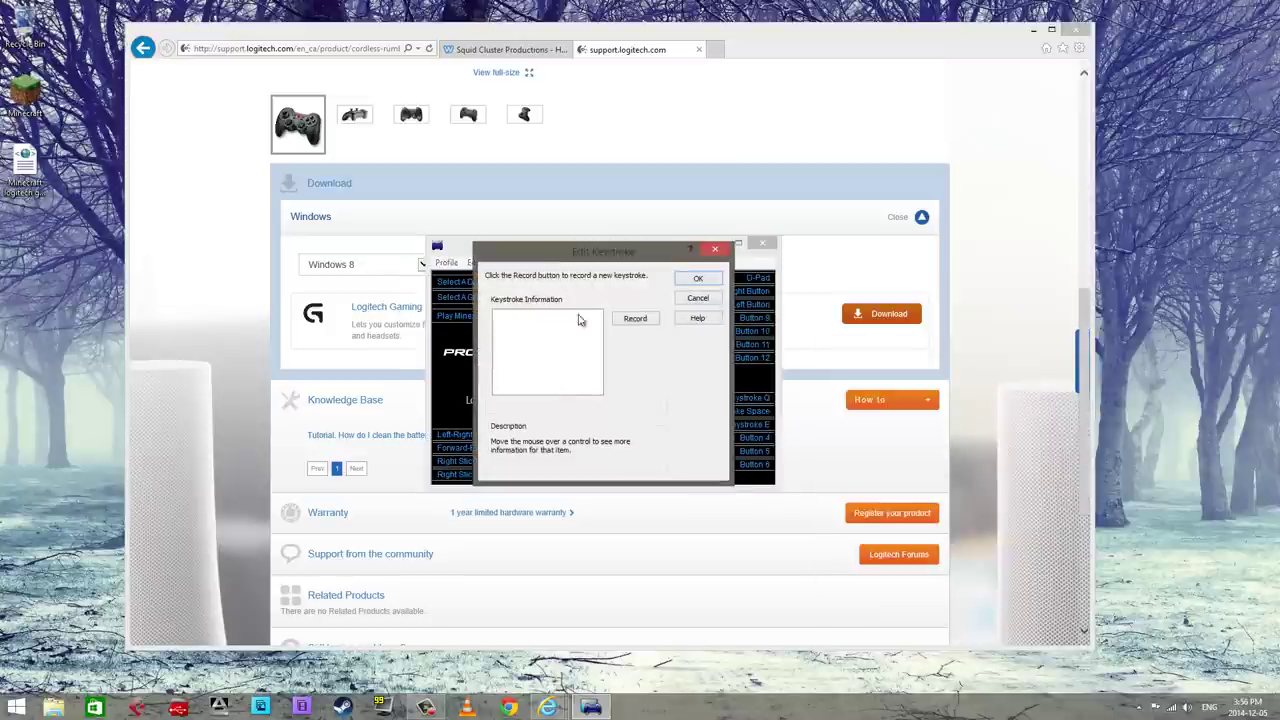
{"action": "left_click", "coordinate": [617, 318]}
{"action": "key", "text": "Escape"}
{"action": "left_click", "coordinate": [694, 280]}
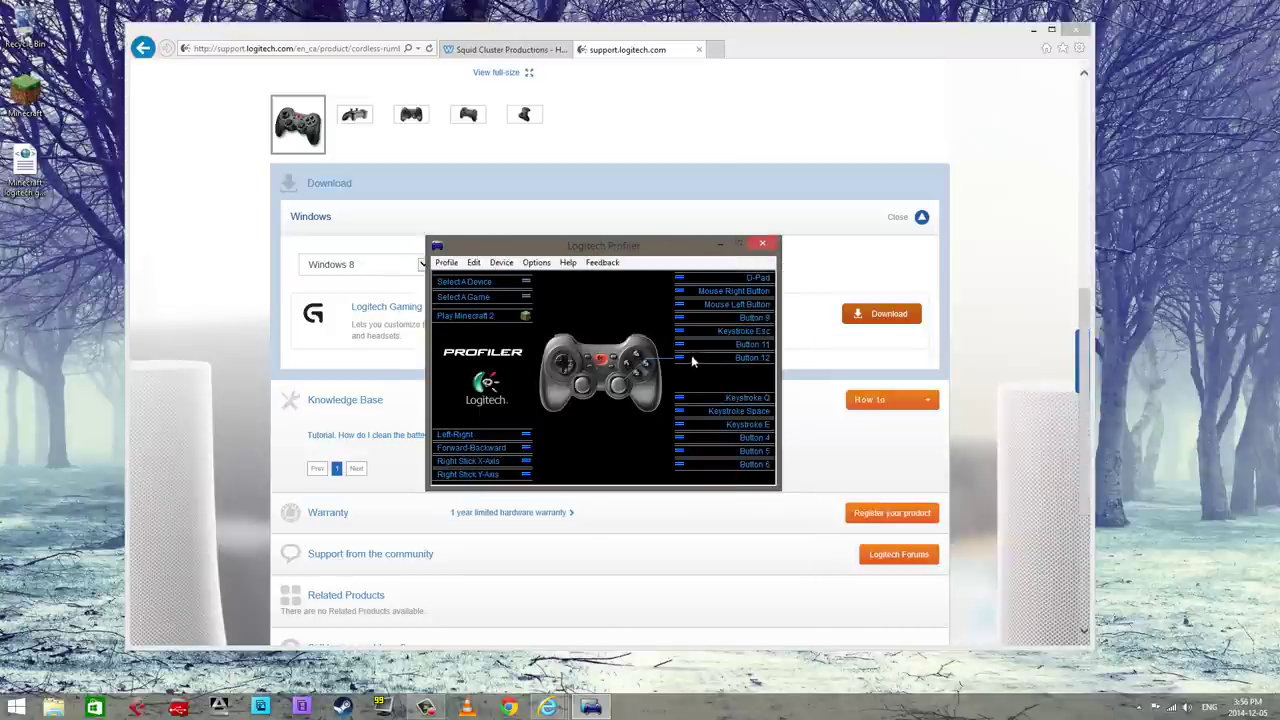
{"action": "left_click", "coordinate": [682, 331]}
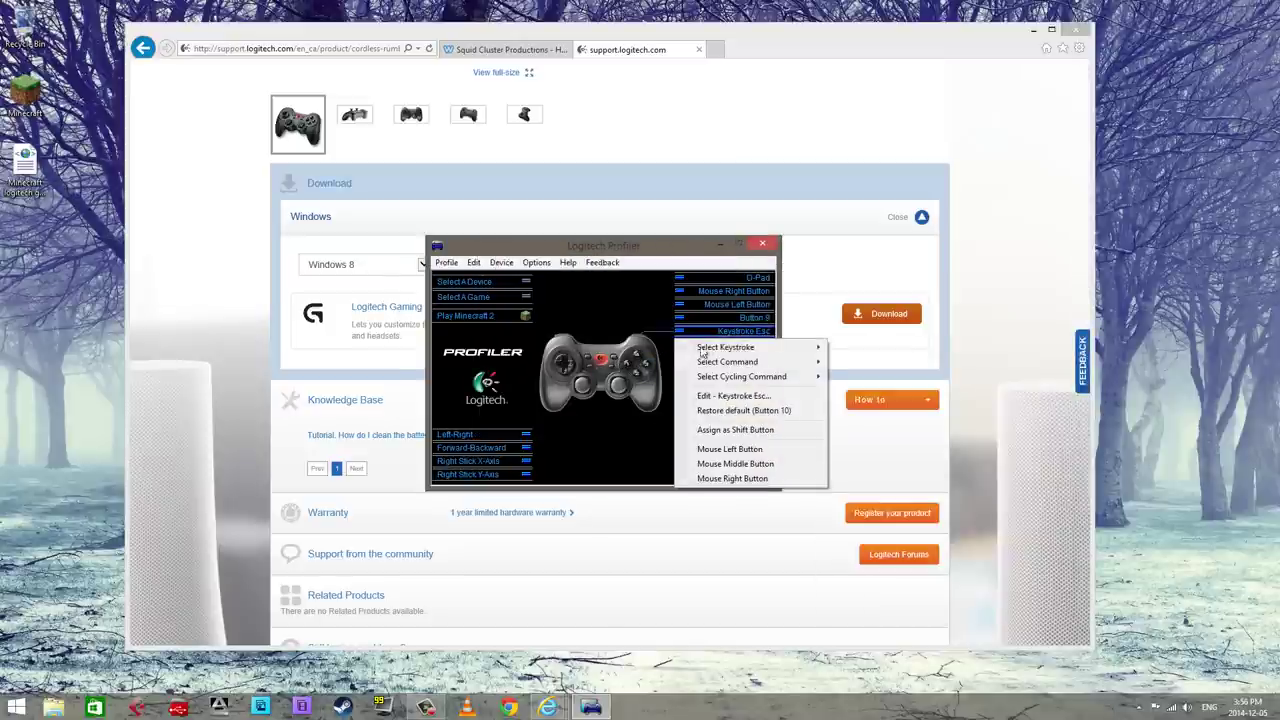
{"action": "mouse_move", "coordinate": [734, 347]}
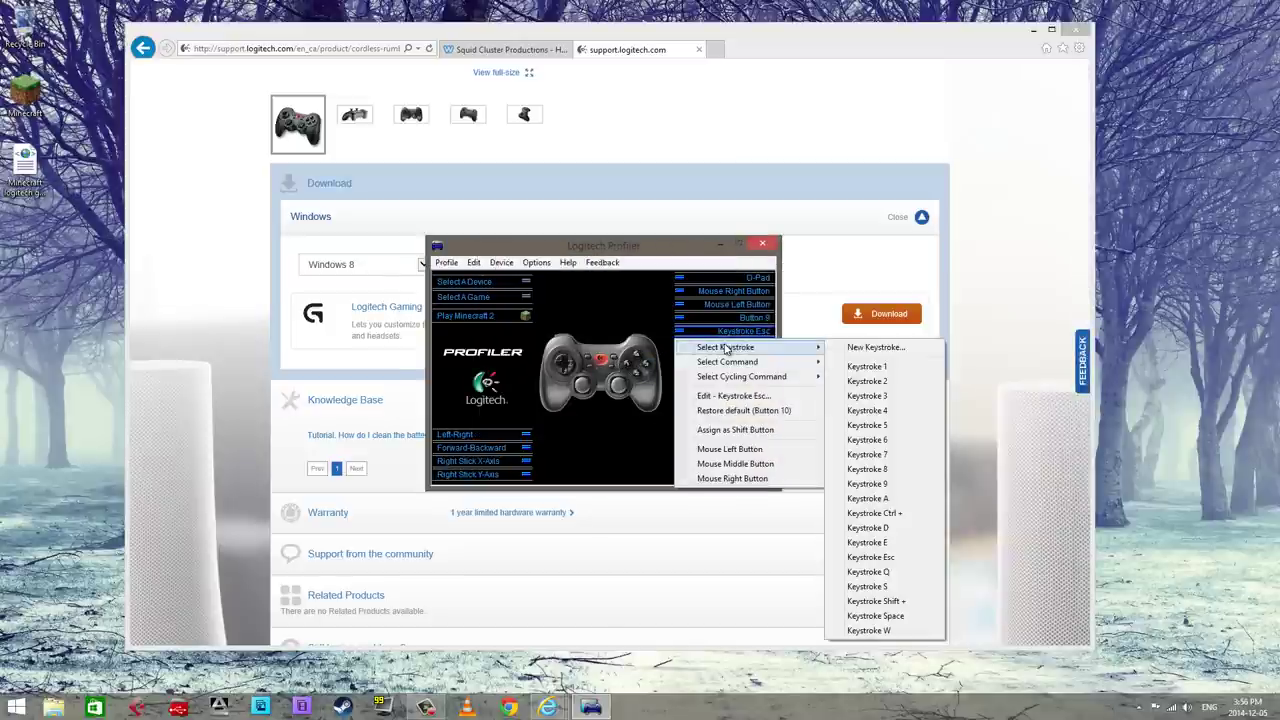
{"action": "left_click", "coordinate": [880, 557]}
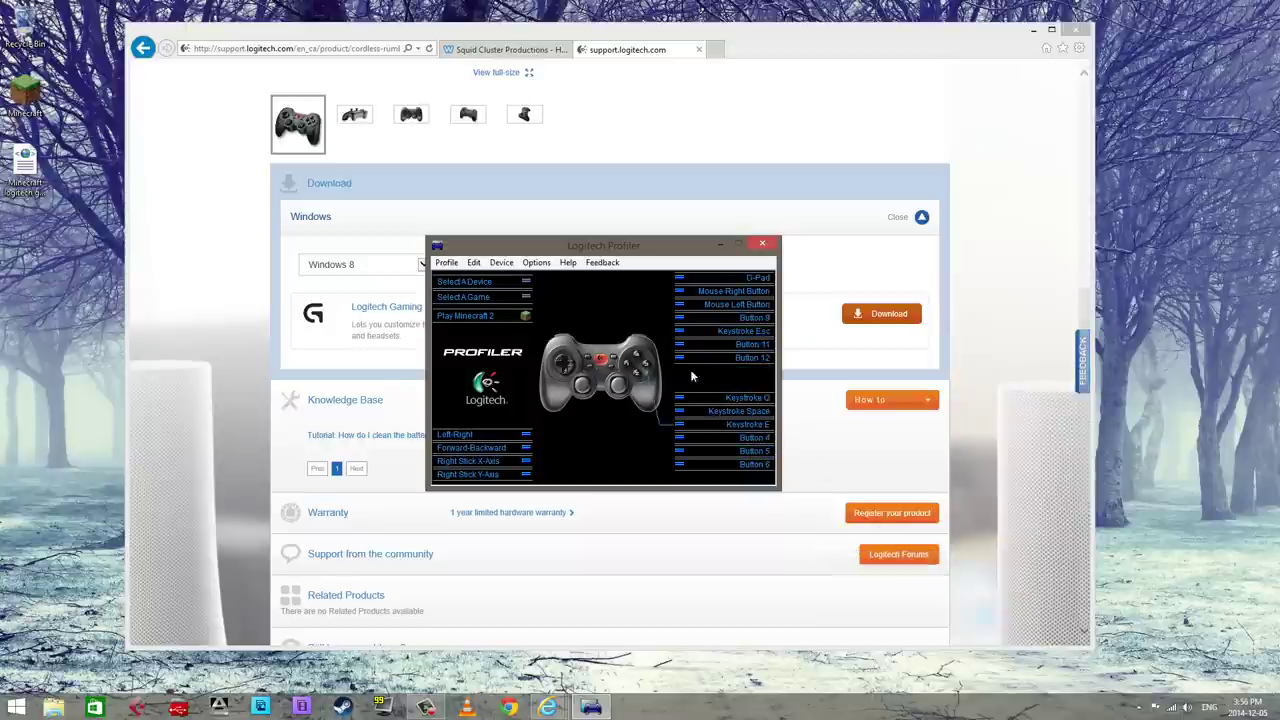
- Assign Keystroke Shift + to Button 12 and Keystroke Ctrl + to Button 11
{"action": "left_click", "coordinate": [618, 392]}
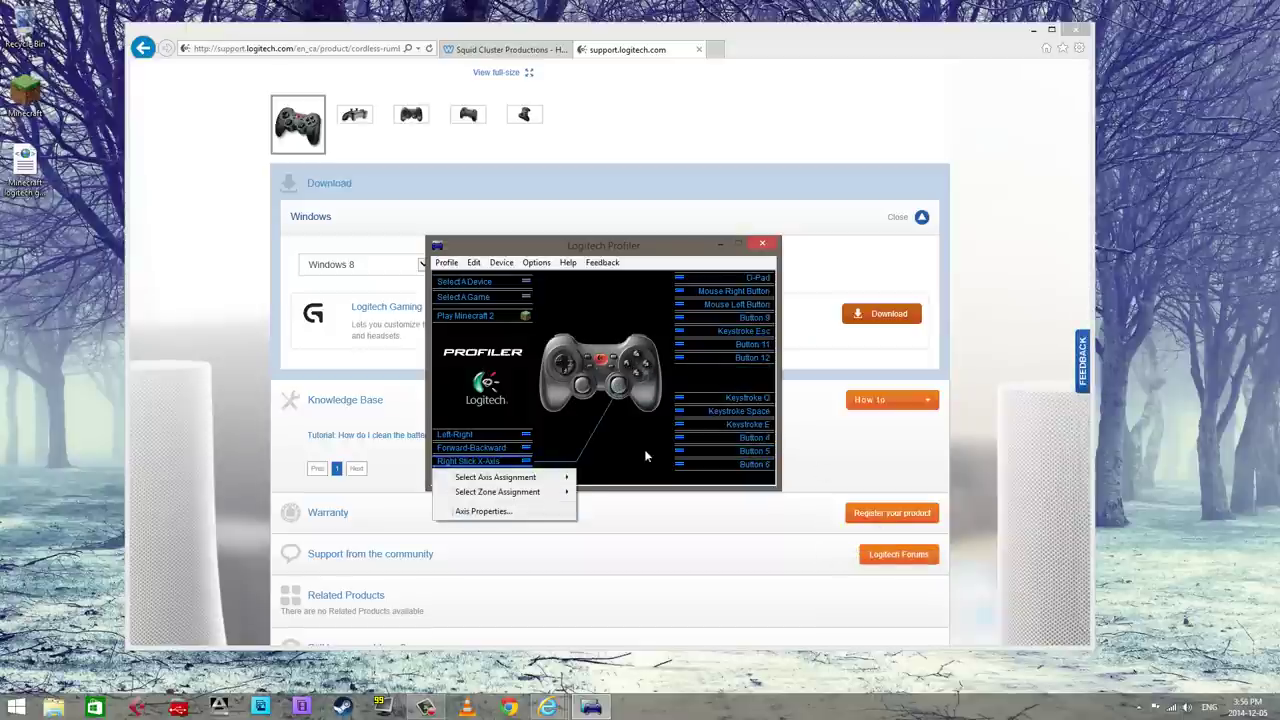
{"action": "key", "text": "Escape"}
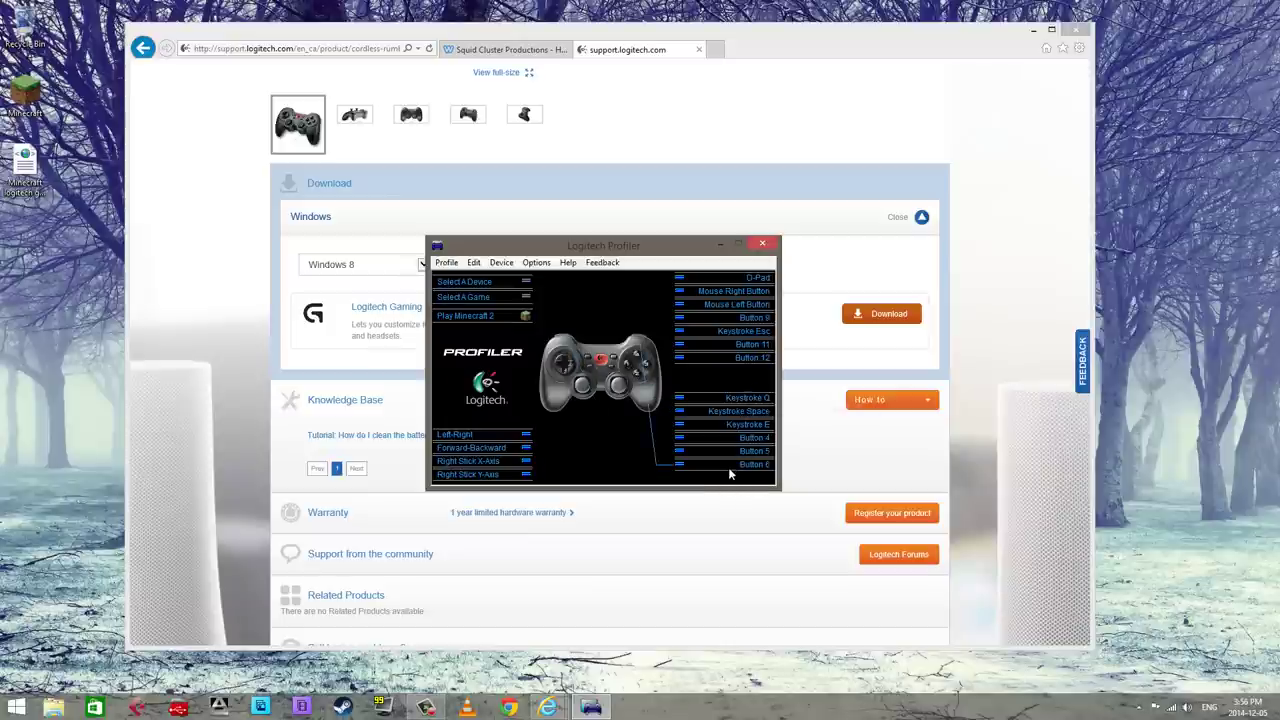
{"action": "left_click", "coordinate": [724, 360]}
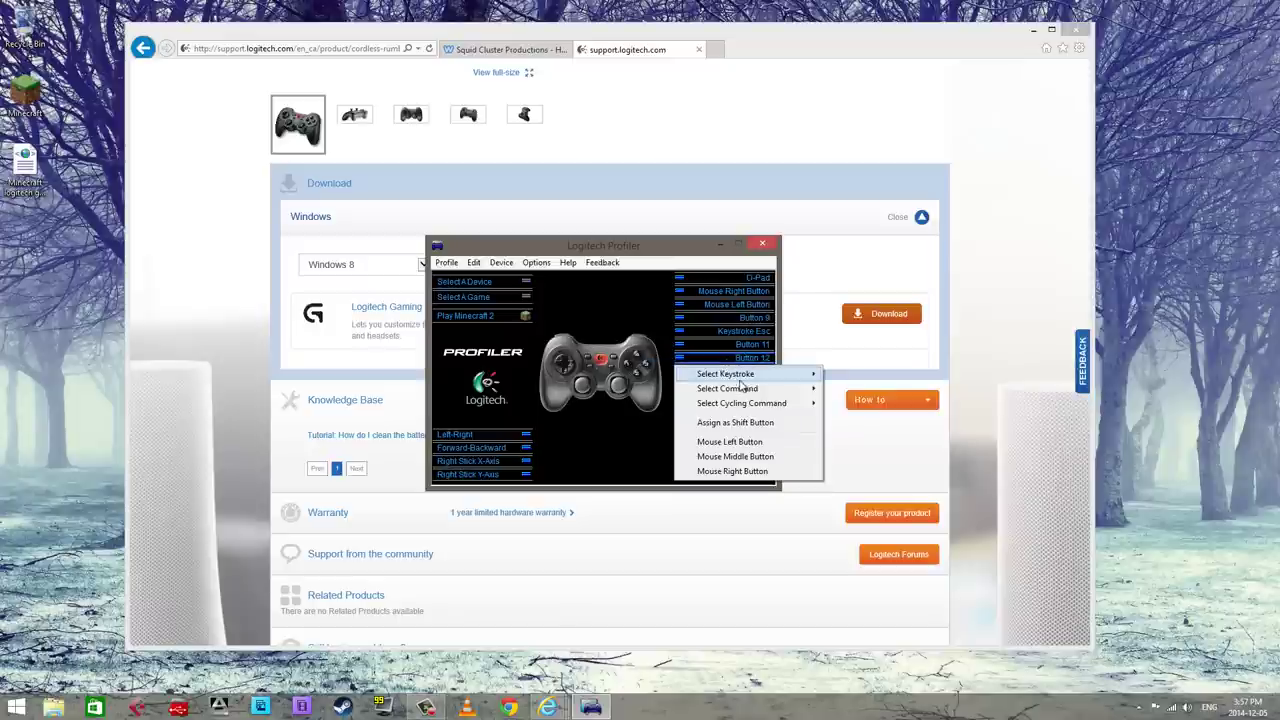
{"action": "mouse_move", "coordinate": [750, 378]}
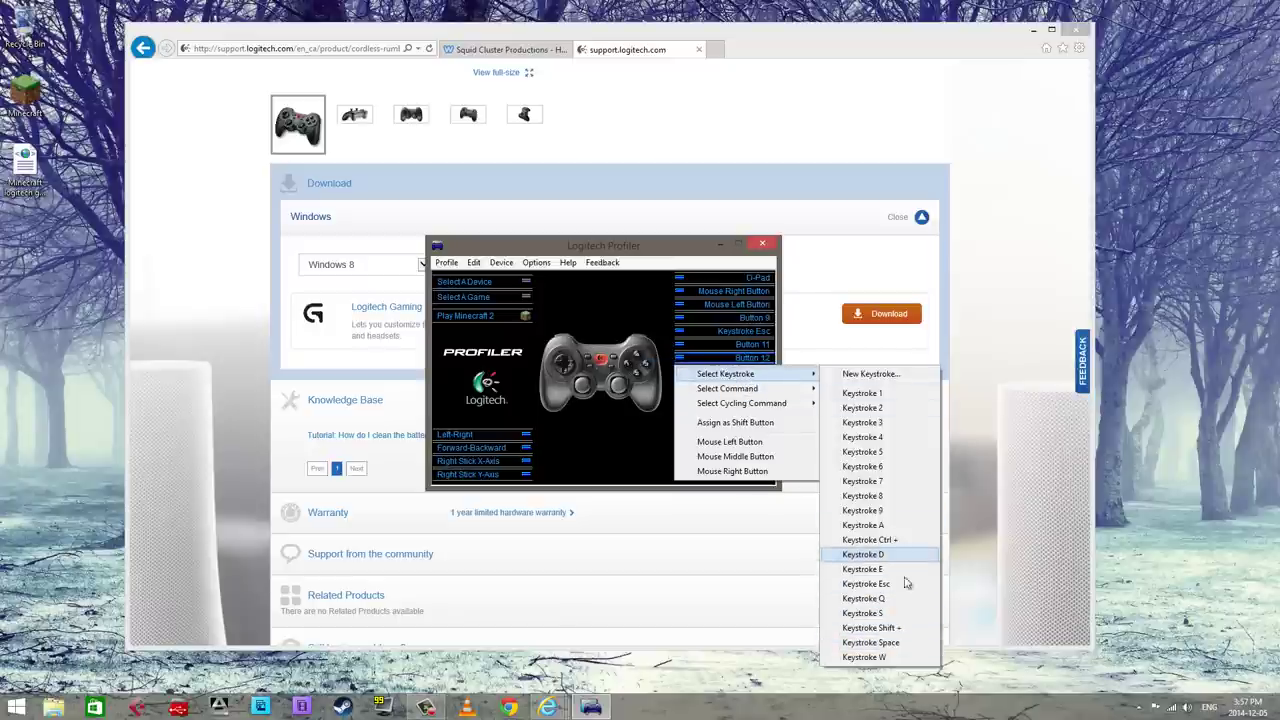
{"action": "left_click", "coordinate": [905, 627]}
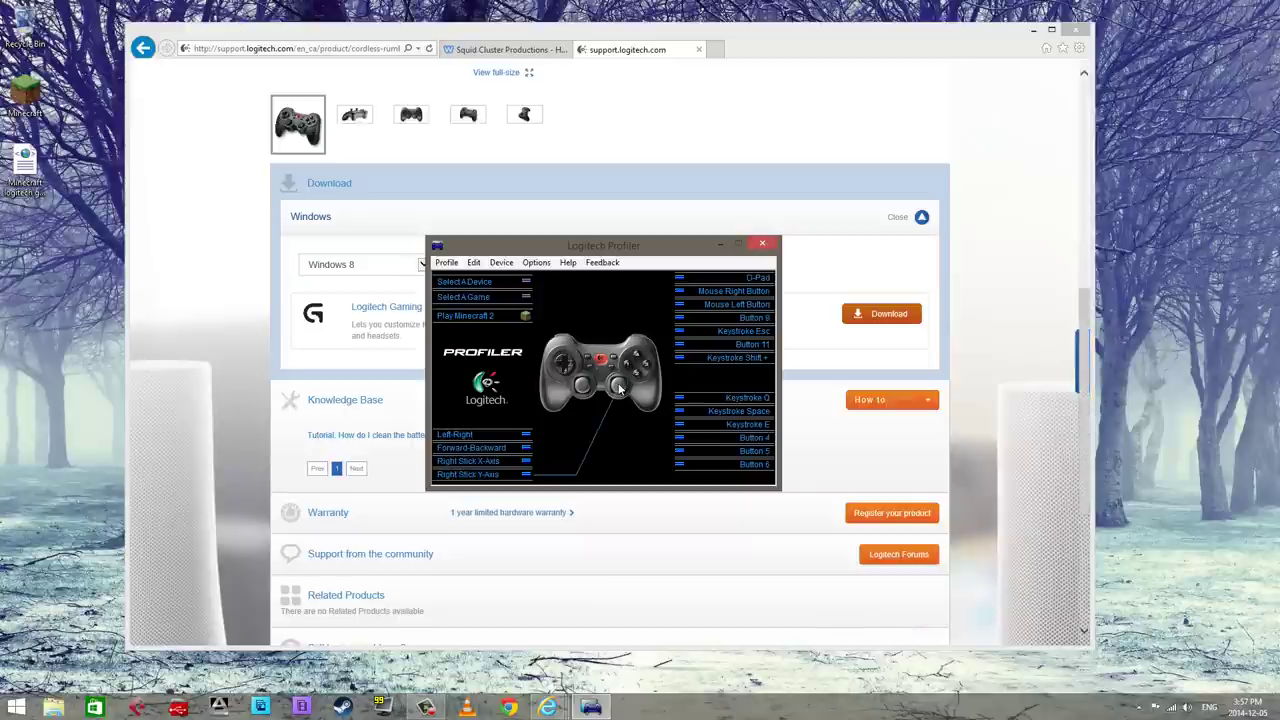
{"action": "left_click", "coordinate": [730, 344]}
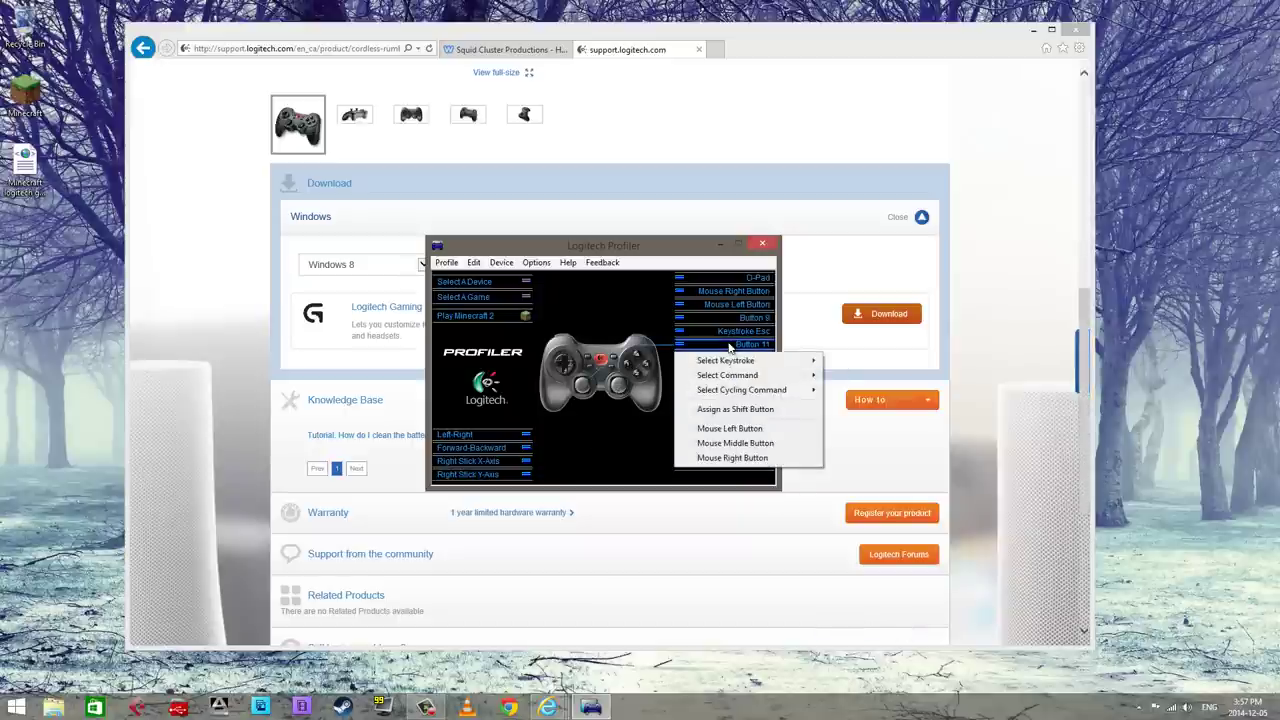
{"action": "mouse_move", "coordinate": [763, 363]}
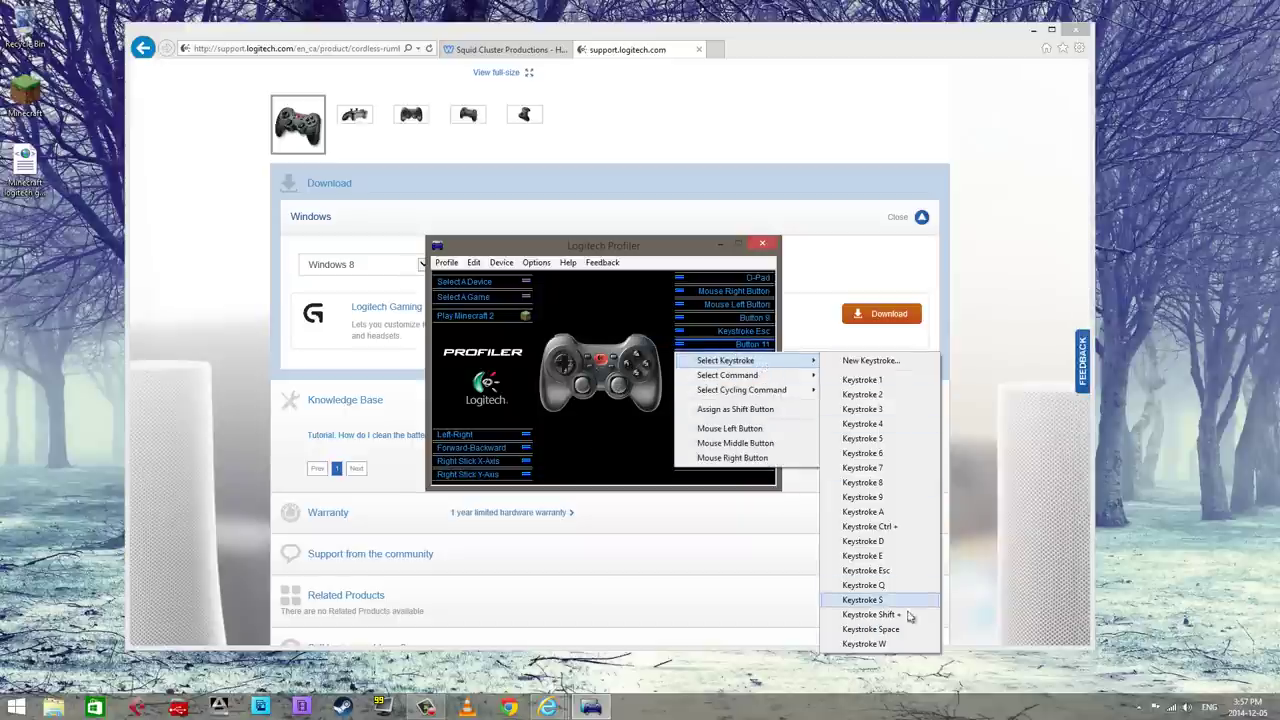
{"action": "left_click", "coordinate": [880, 526]}
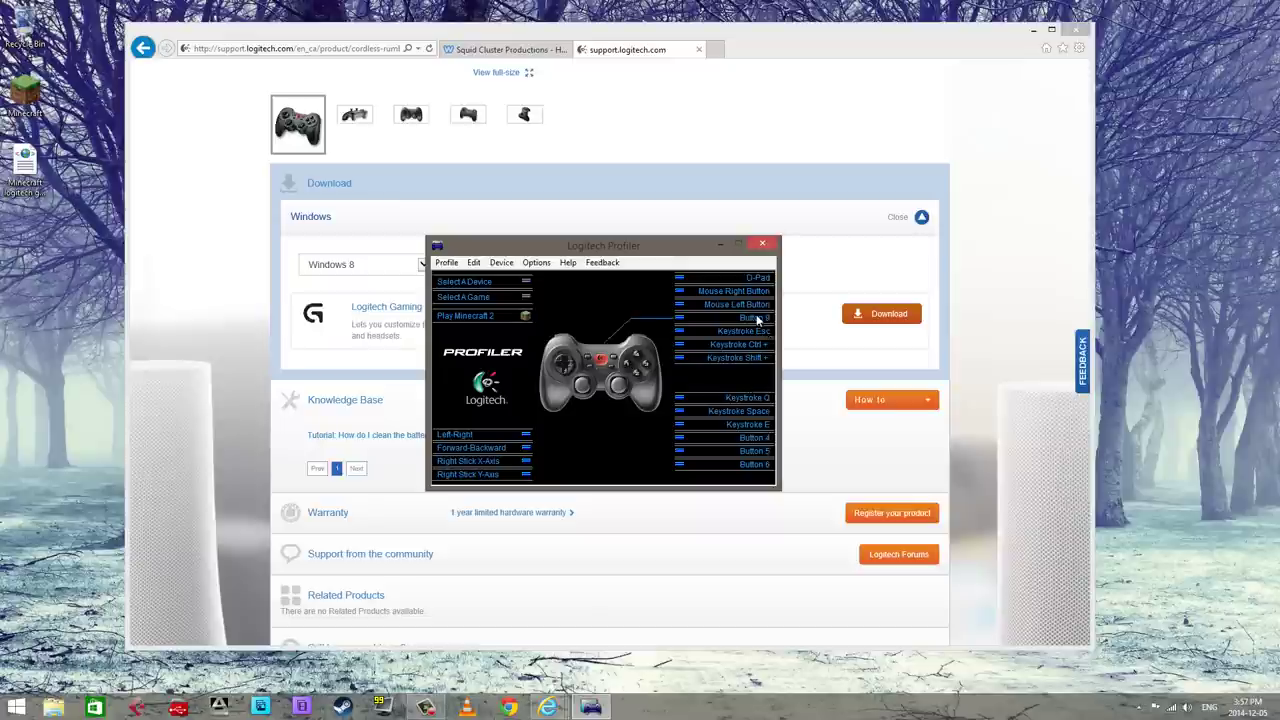
{"action": "left_click", "coordinate": [736, 462]}
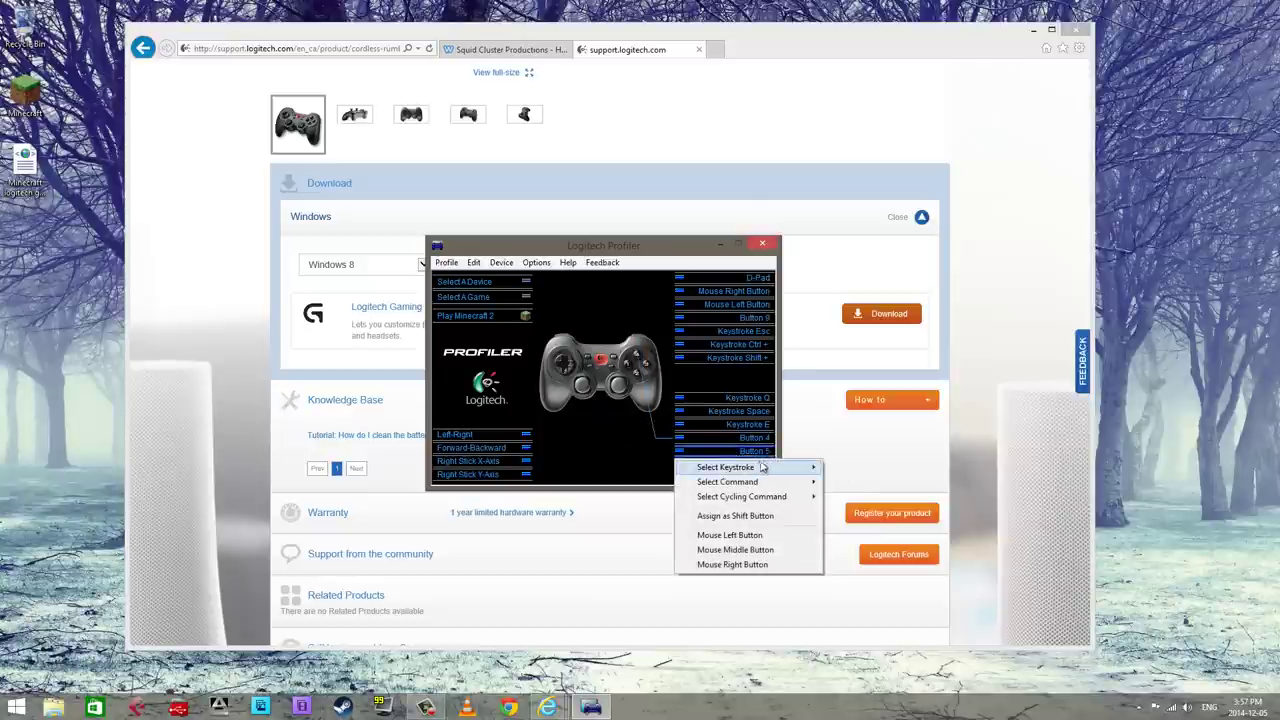
{"action": "mouse_move", "coordinate": [767, 482]}
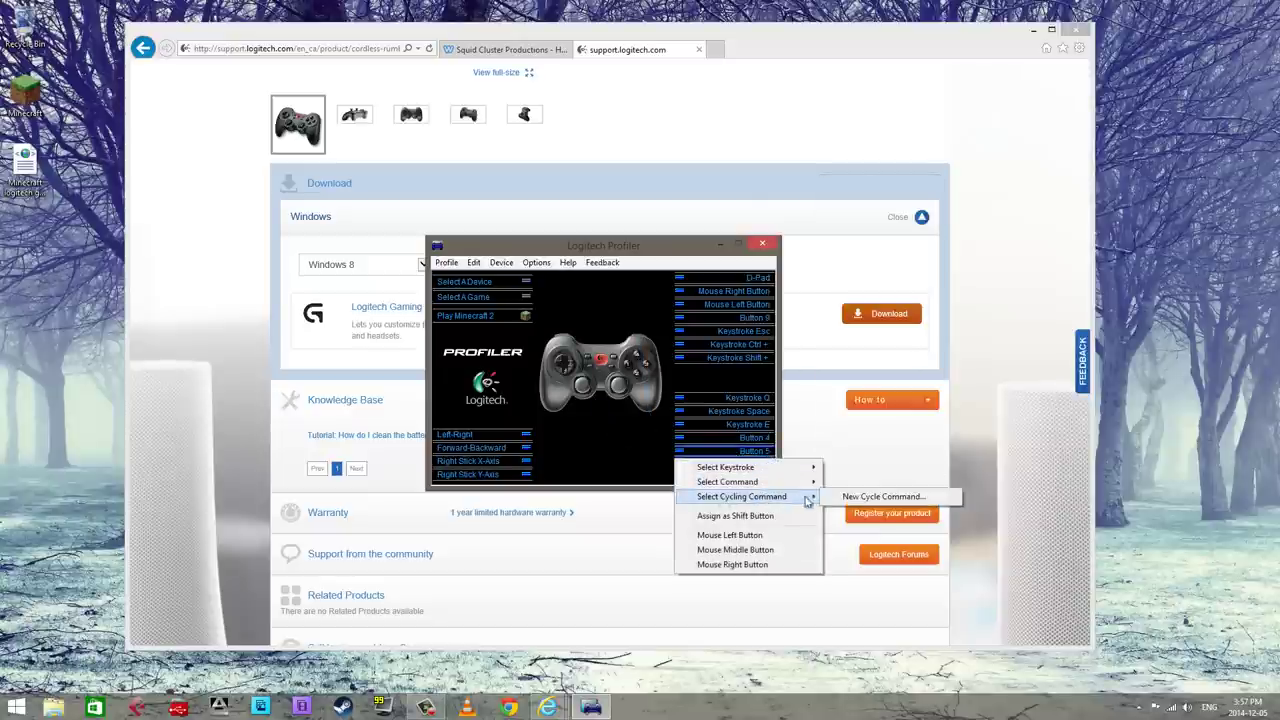
{"action": "left_click", "coordinate": [931, 501]}
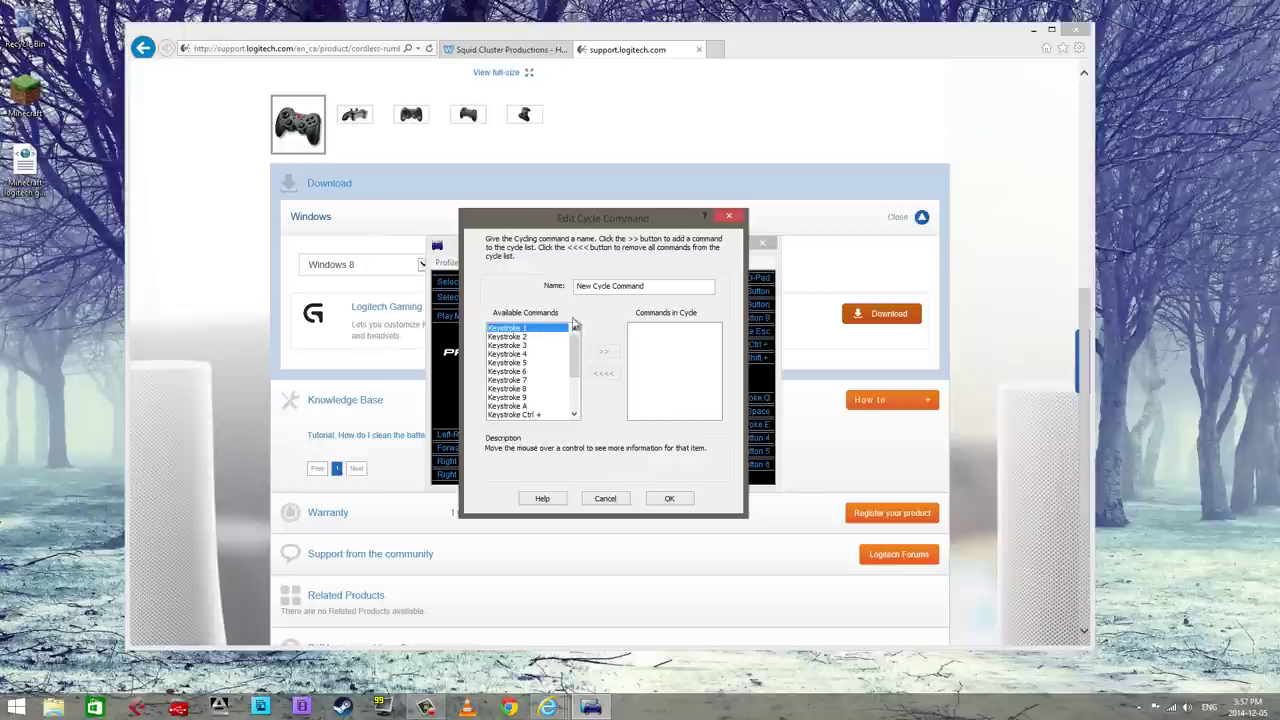
{"action": "left_click", "coordinate": [530, 328]}
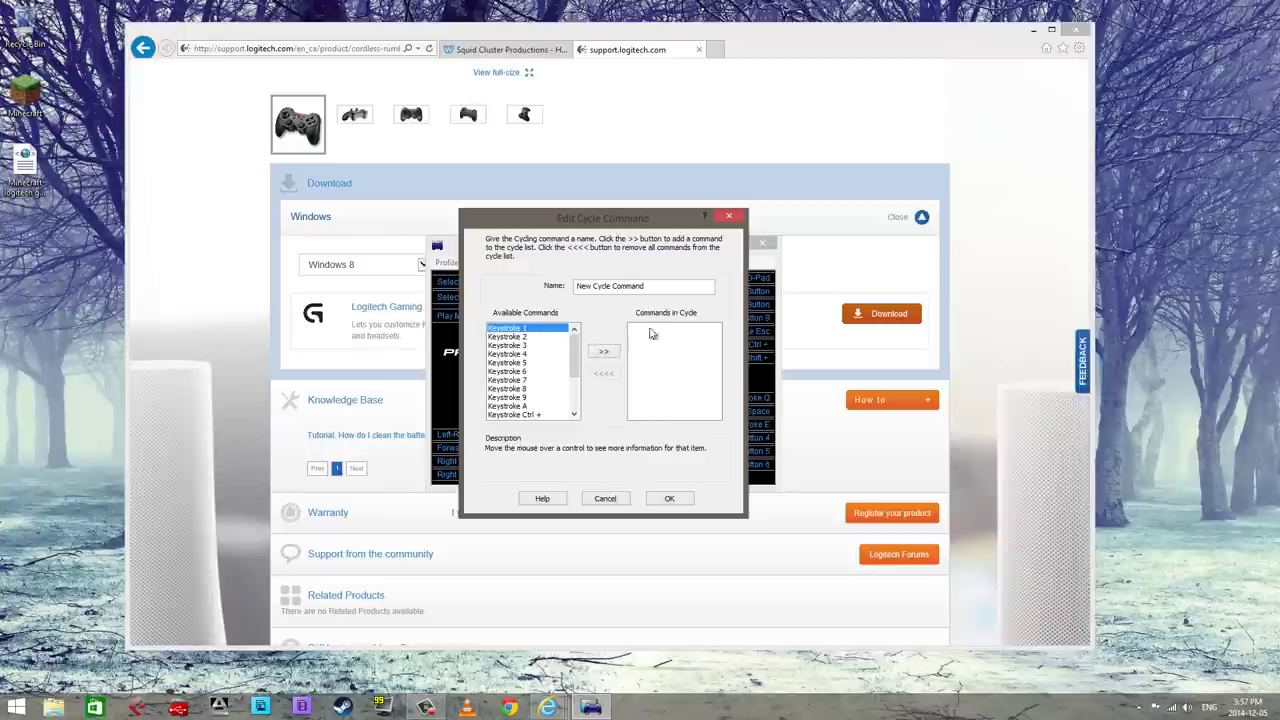
{"action": "left_click", "coordinate": [605, 498]}
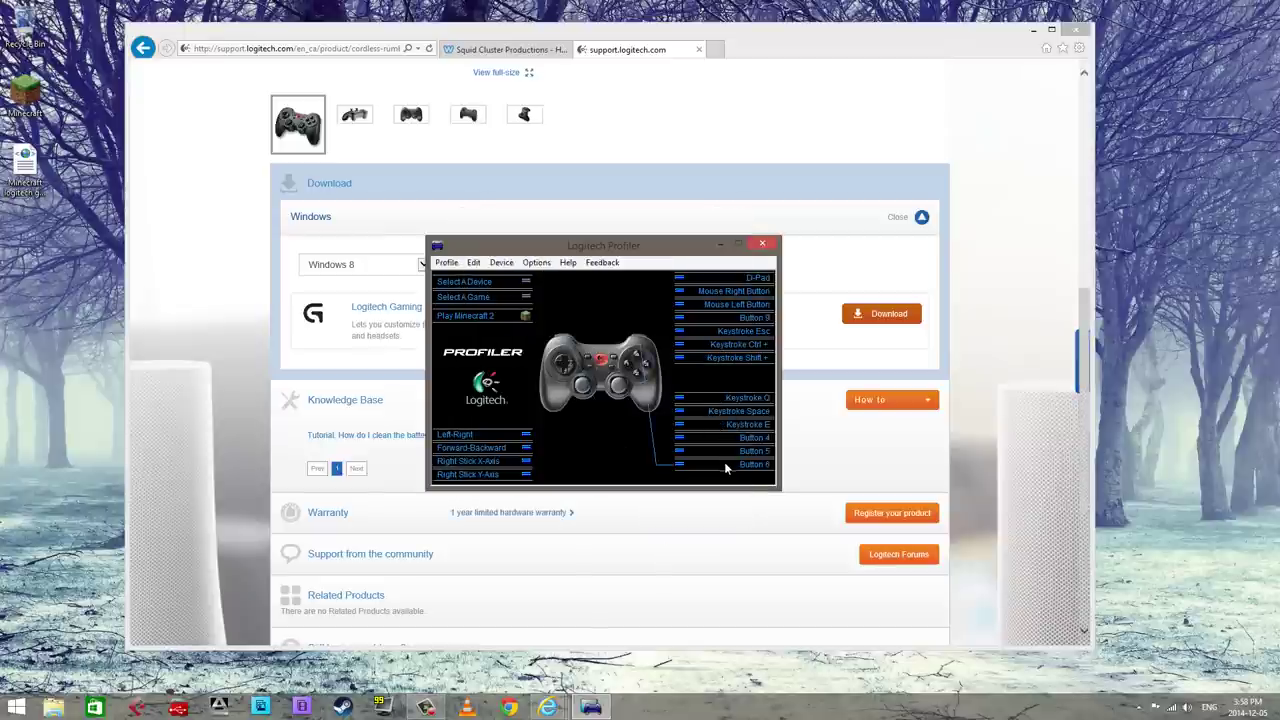
- Create a new cycle command for Button 6 containing Keystroke 1 through Keystroke 9 in ascending order
{"action": "left_click", "coordinate": [726, 469]}
{"action": "mouse_move", "coordinate": [750, 510]}
{"action": "left_click", "coordinate": [875, 511]}
{"action": "left_click", "coordinate": [557, 330]}
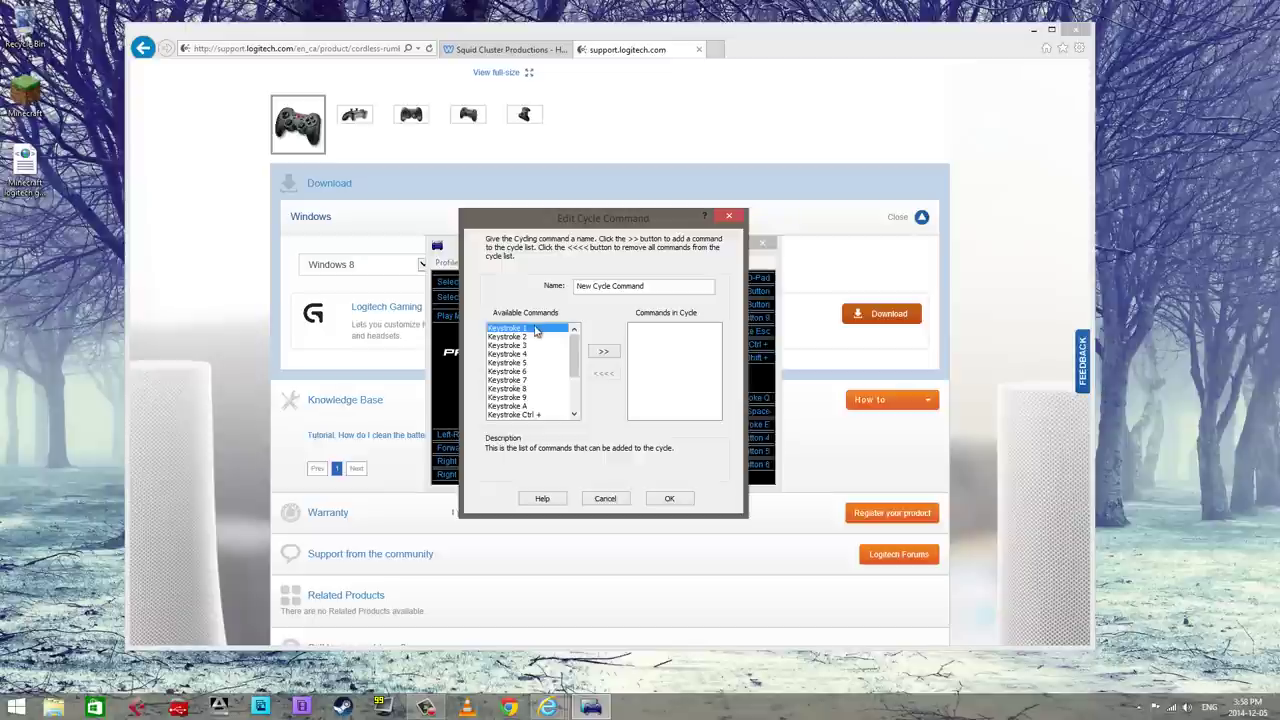
{"action": "left_click", "coordinate": [603, 351]}
{"action": "left_click", "coordinate": [530, 337]}
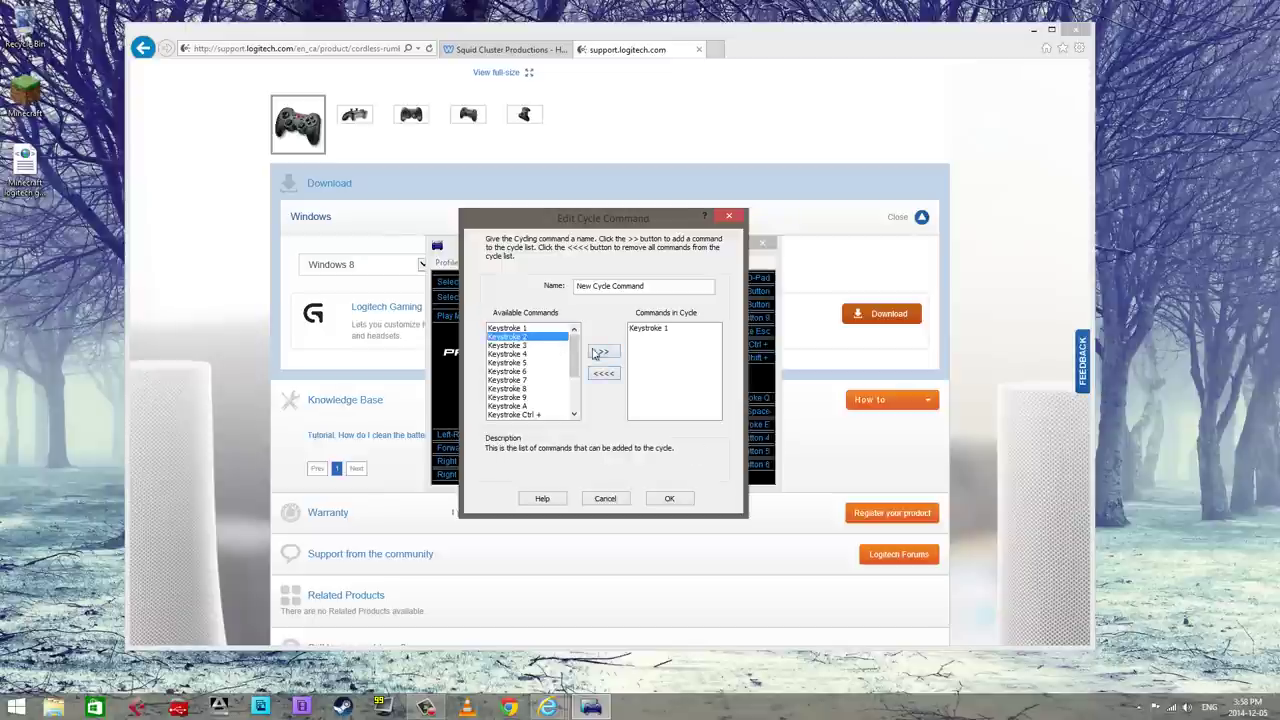
{"action": "left_click", "coordinate": [603, 351]}
{"action": "left_click", "coordinate": [530, 345]}
{"action": "left_click", "coordinate": [603, 351]}
{"action": "left_click", "coordinate": [530, 354]}
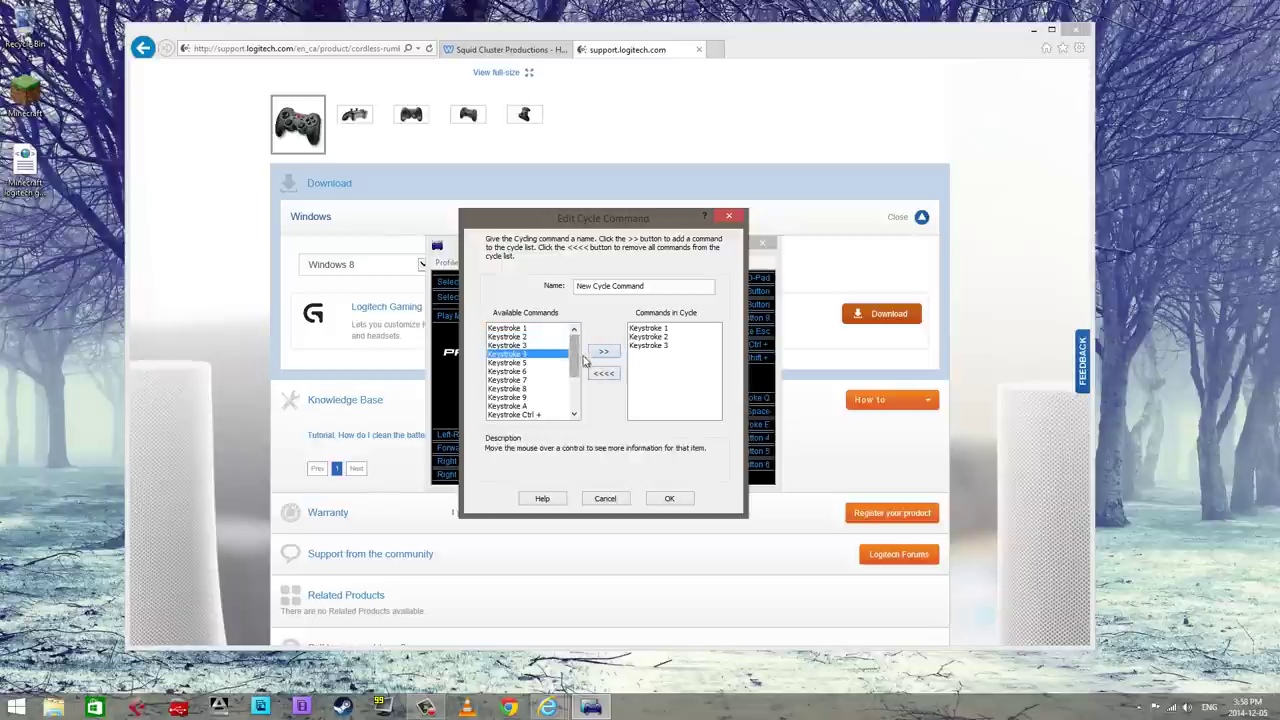
{"action": "left_click", "coordinate": [603, 351]}
{"action": "left_click", "coordinate": [545, 362]}
{"action": "left_click", "coordinate": [603, 351]}
{"action": "left_click", "coordinate": [540, 371]}
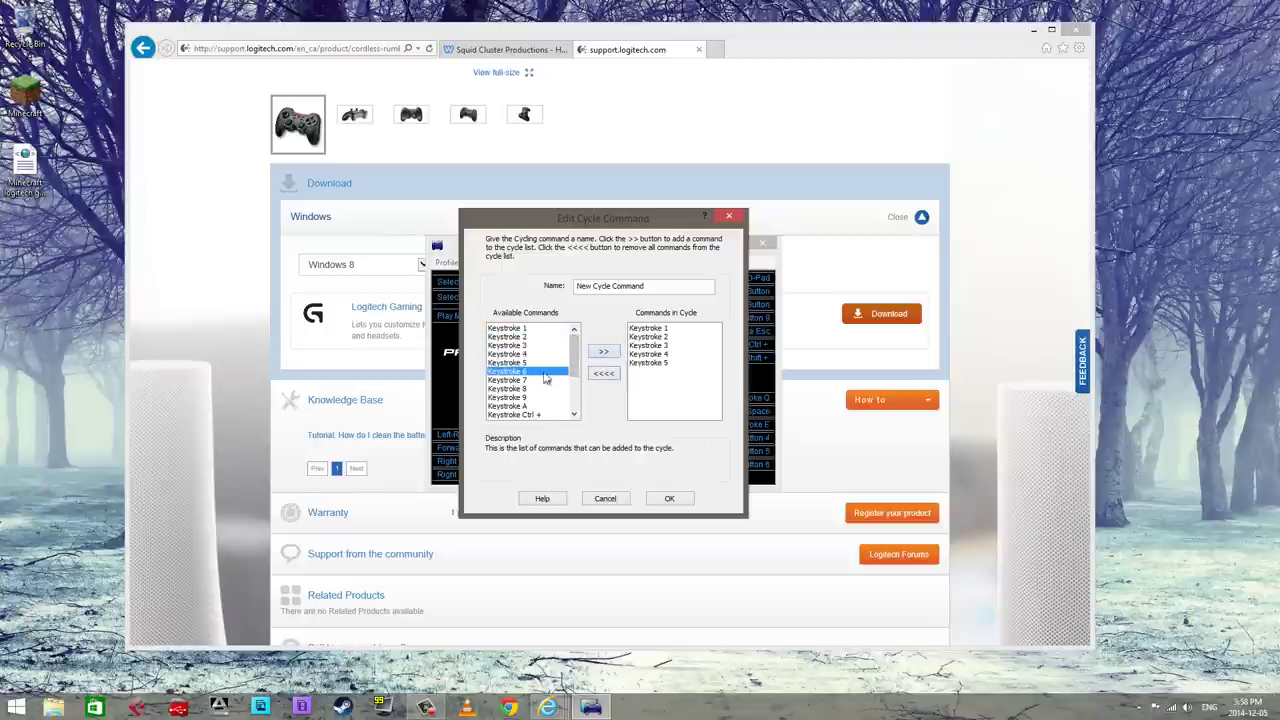
{"action": "left_click", "coordinate": [603, 351]}
{"action": "left_click", "coordinate": [540, 380]}
{"action": "left_click", "coordinate": [603, 351]}
{"action": "left_click", "coordinate": [543, 388]}
{"action": "left_click", "coordinate": [603, 351]}
{"action": "left_click", "coordinate": [530, 397]}
{"action": "left_click", "coordinate": [603, 351]}
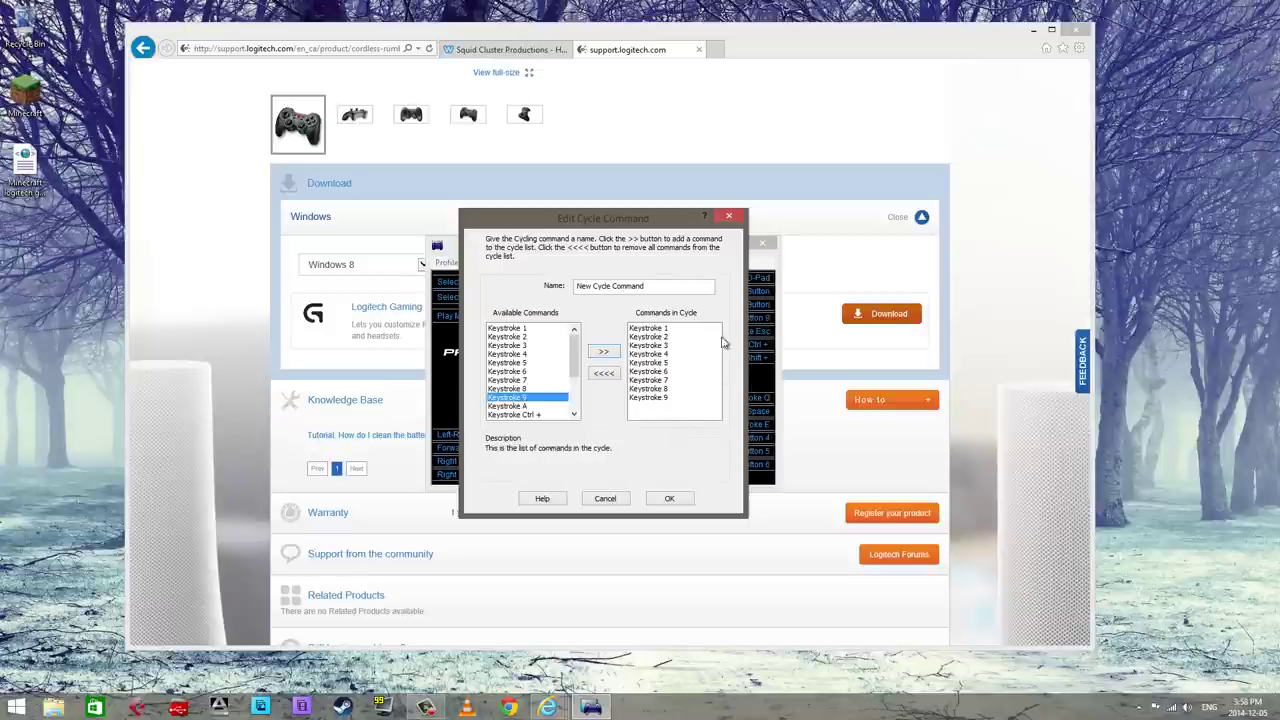
{"action": "left_click", "coordinate": [669, 498]}
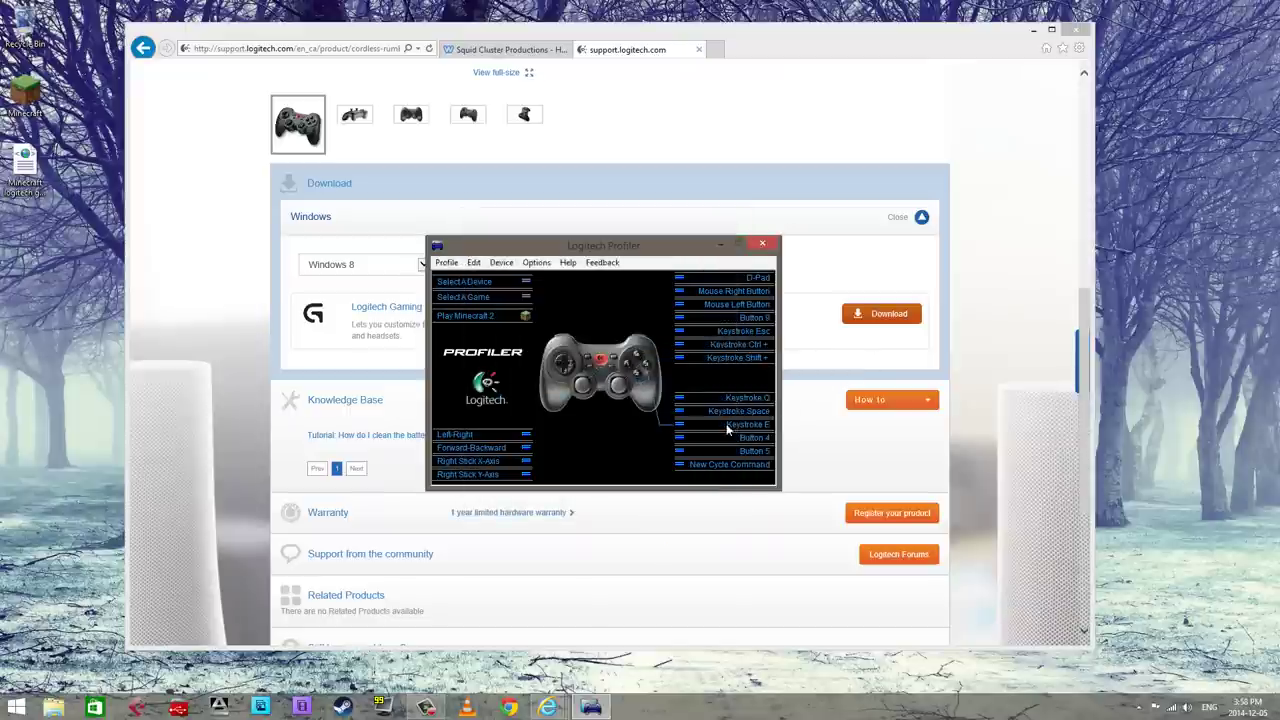
{"action": "left_click", "coordinate": [722, 452]}
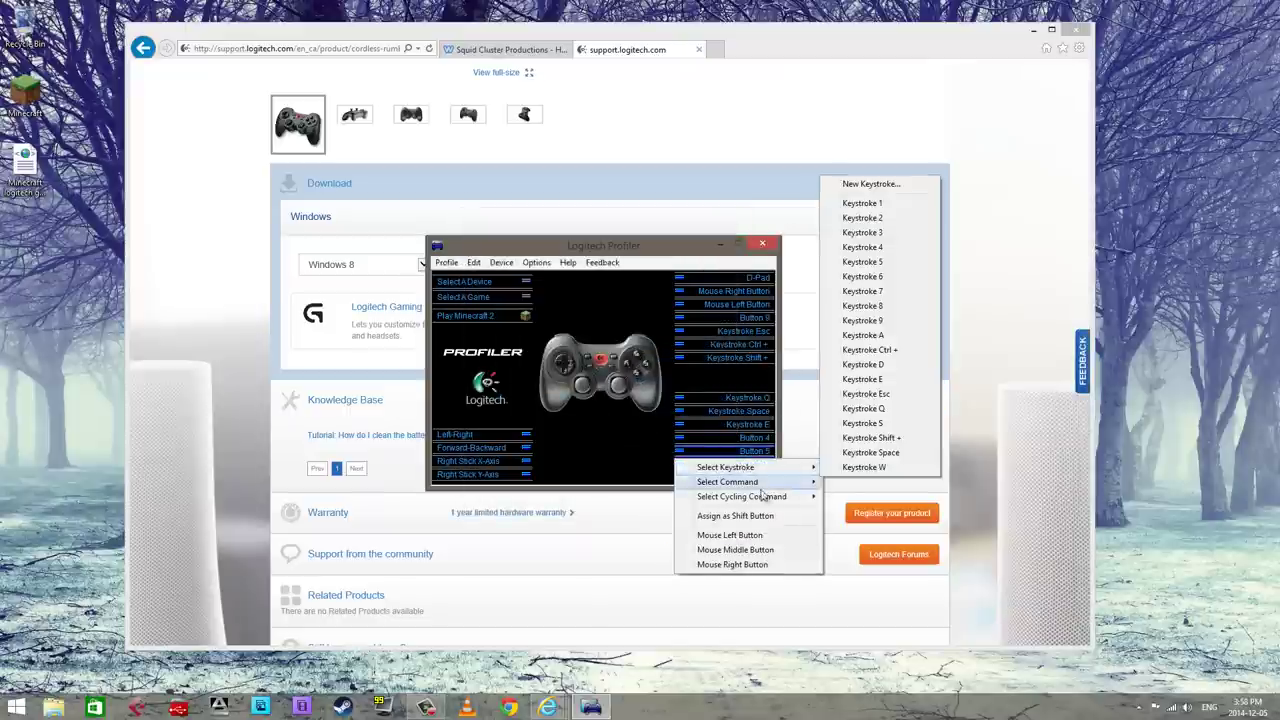
{"action": "mouse_move", "coordinate": [780, 498]}
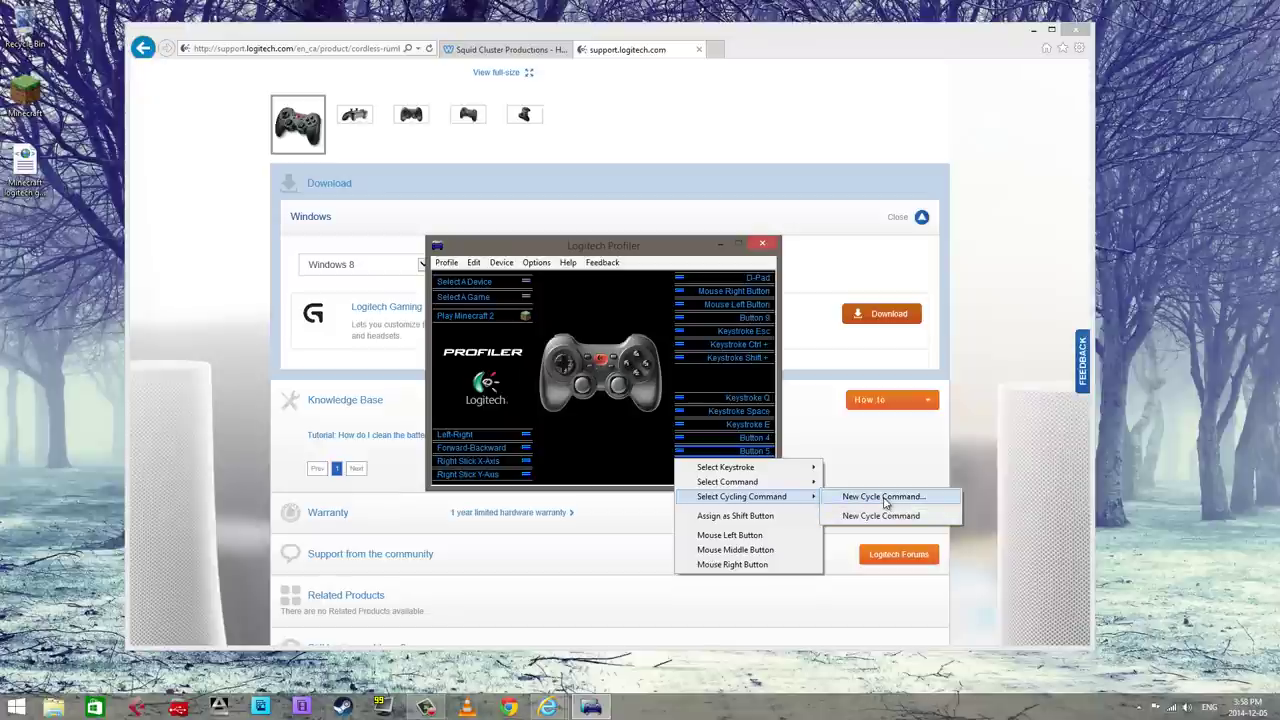
{"action": "left_click", "coordinate": [884, 497]}
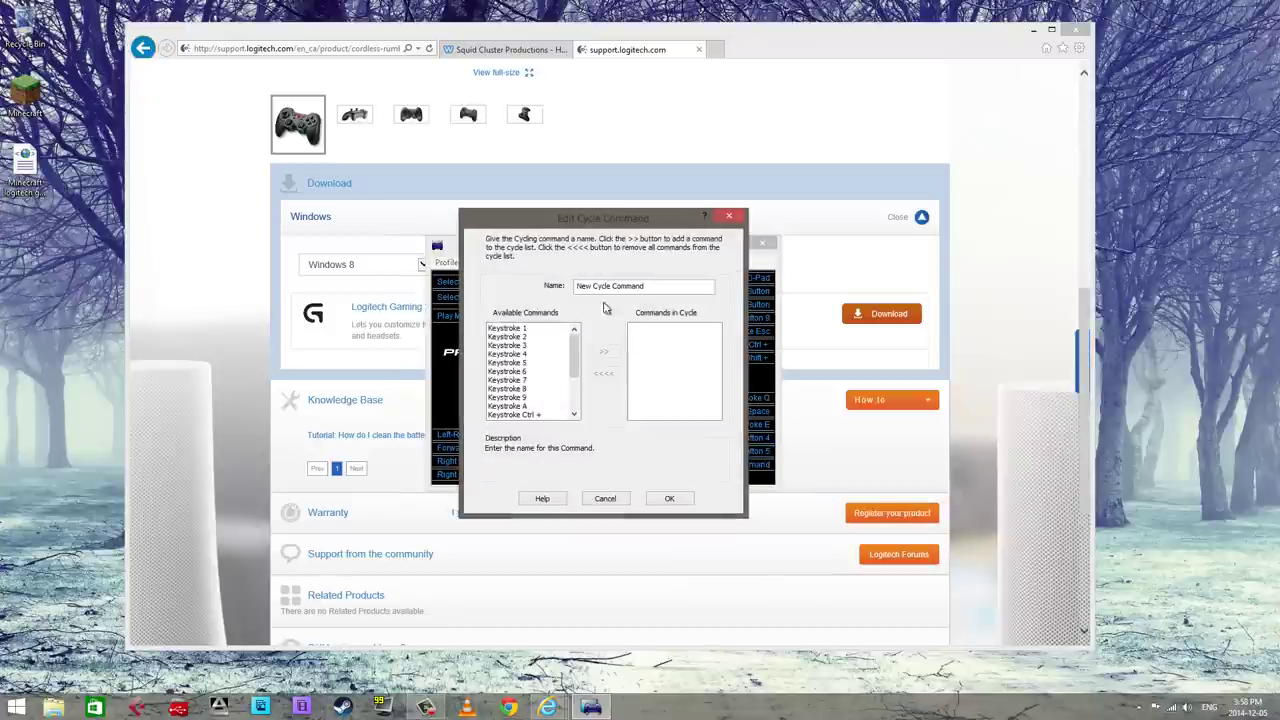
{"action": "left_click", "coordinate": [620, 502]}
- Rename the cycle command assigned to Button 6 as 1-9
{"action": "left_click", "coordinate": [733, 464]}
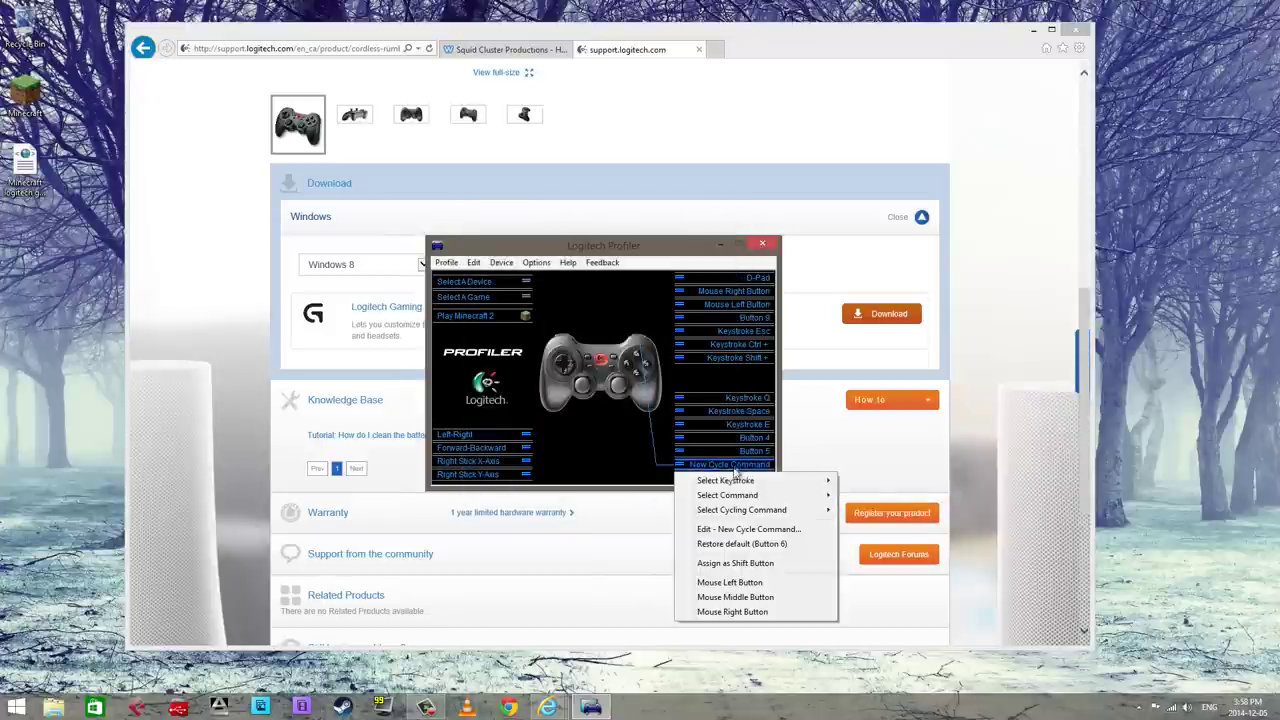
{"action": "left_click", "coordinate": [740, 529]}
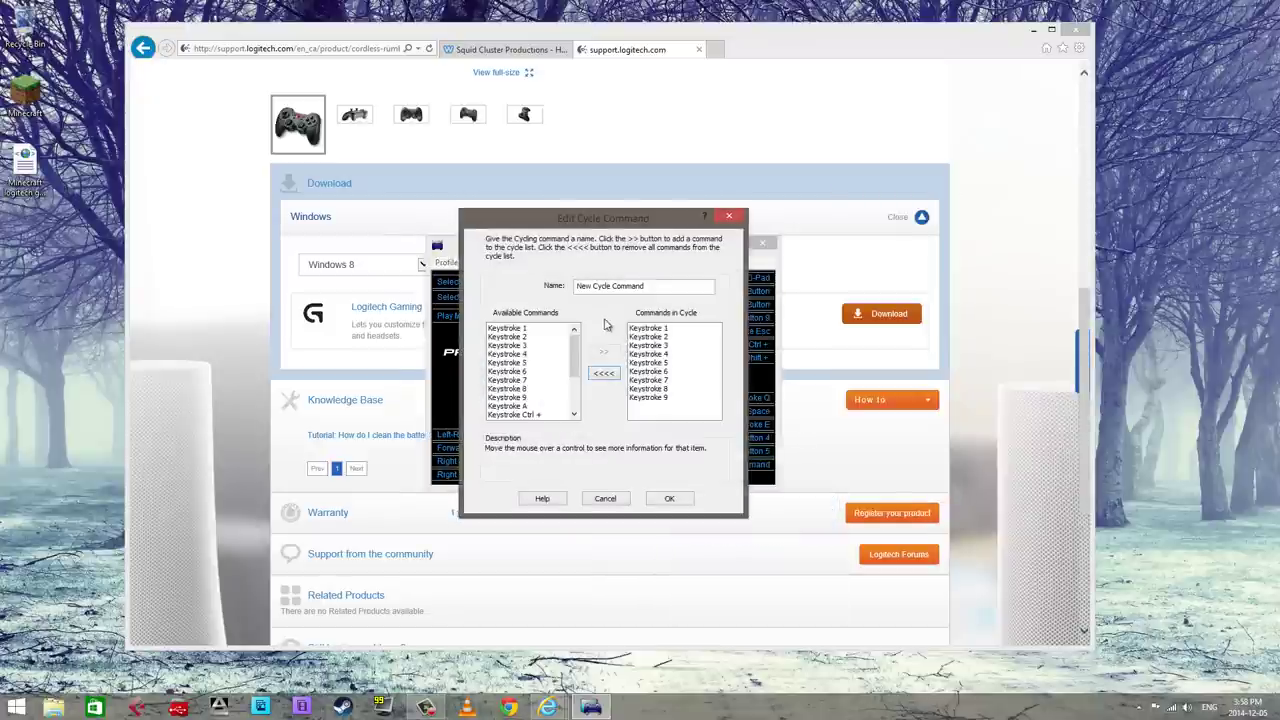
{"action": "type", "text": "1-9"}
{"action": "left_click", "coordinate": [658, 500]}
- Start a new cycle command for Button 5 and name it 9-1
{"action": "left_click", "coordinate": [746, 456]}
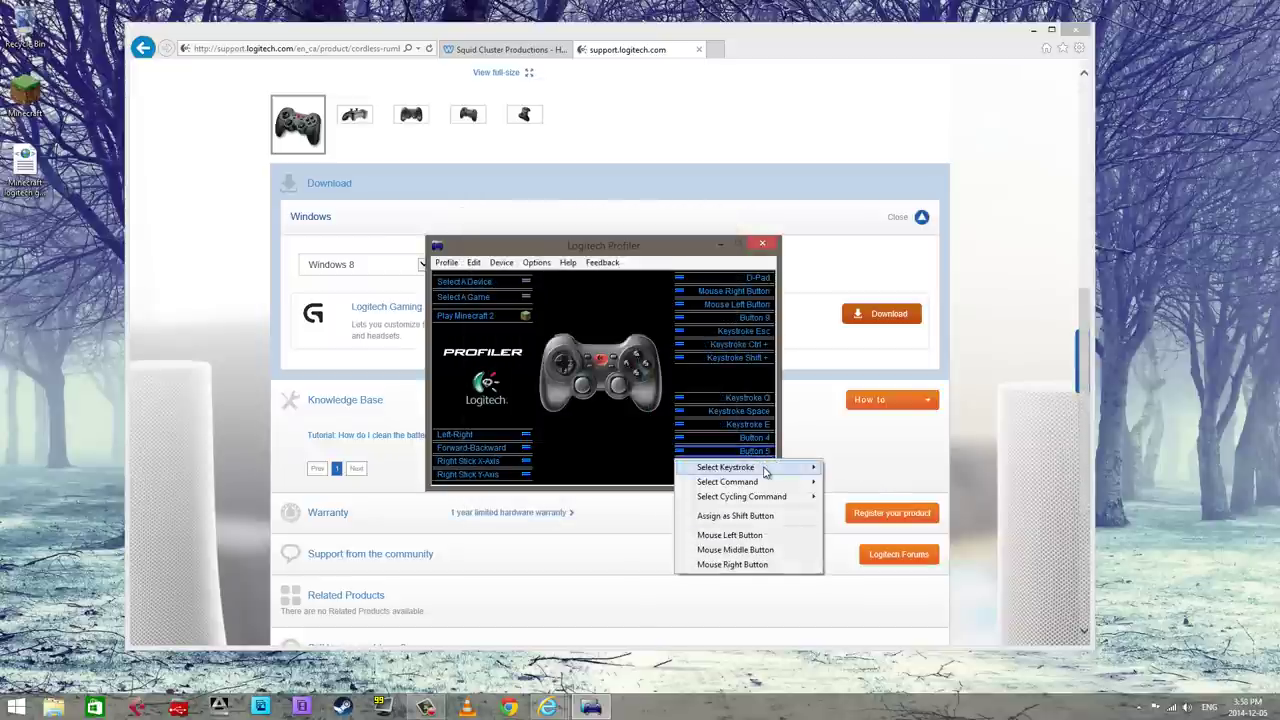
{"action": "mouse_move", "coordinate": [765, 471]}
{"action": "mouse_move", "coordinate": [770, 496]}
{"action": "left_click", "coordinate": [860, 495]}
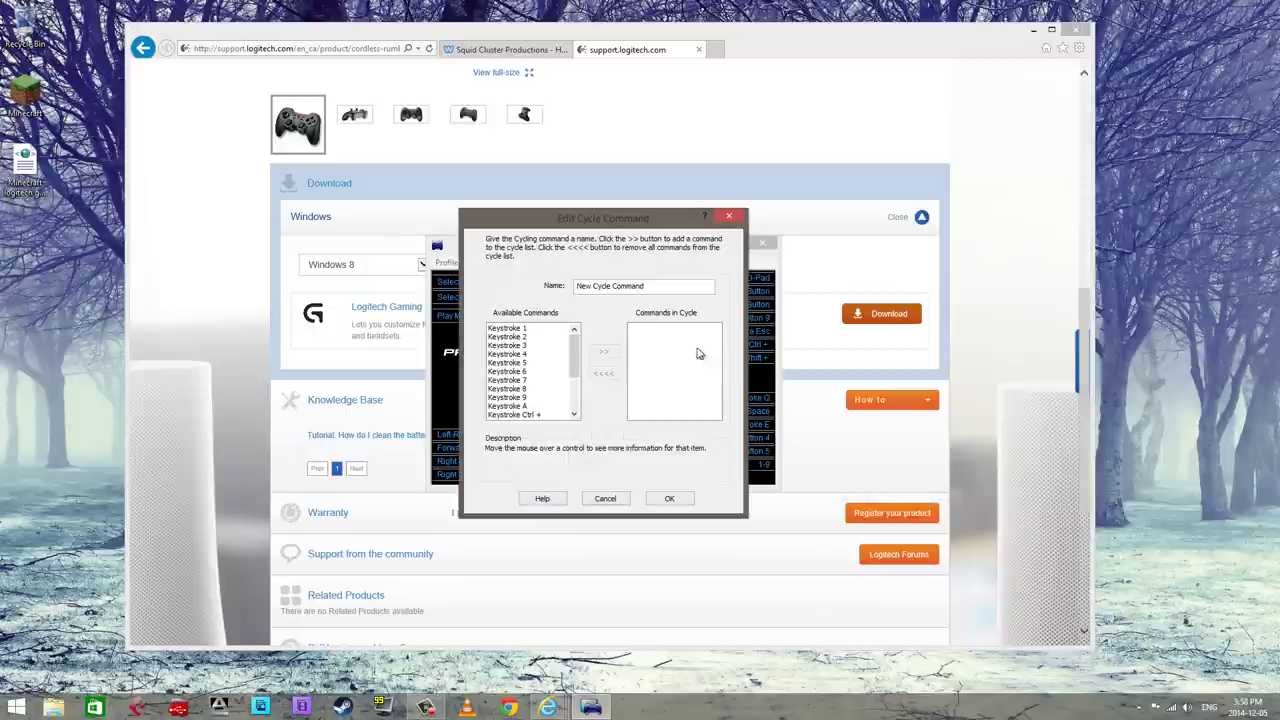
{"action": "left_click_drag", "start_coordinate": [646, 285], "coordinate": [546, 289]}
{"action": "type", "text": "9-1"}
- Add Keystroke 9 down through Keystroke 1 in descending order to the 9-1 cycle and save it
{"action": "left_click", "coordinate": [545, 397]}
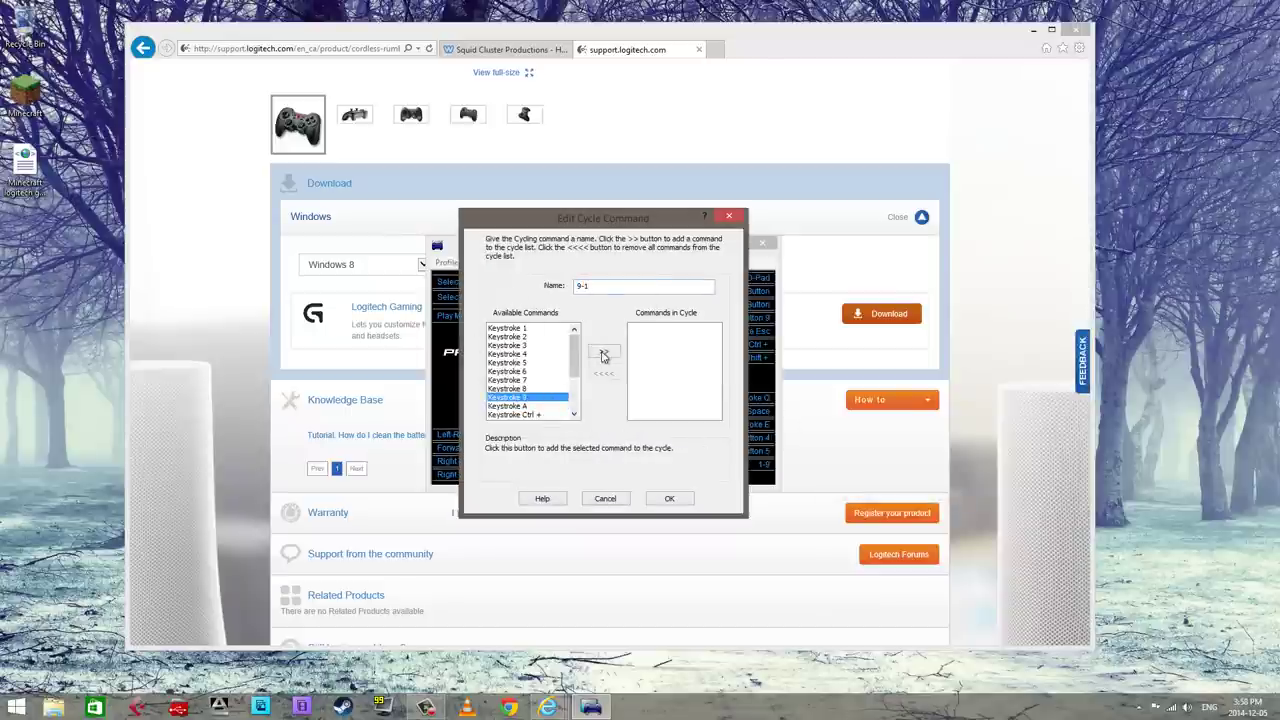
{"action": "double_click", "coordinate": [547, 396]}
{"action": "left_click", "coordinate": [547, 388]}
{"action": "double_click", "coordinate": [547, 388]}
{"action": "left_click", "coordinate": [544, 379]}
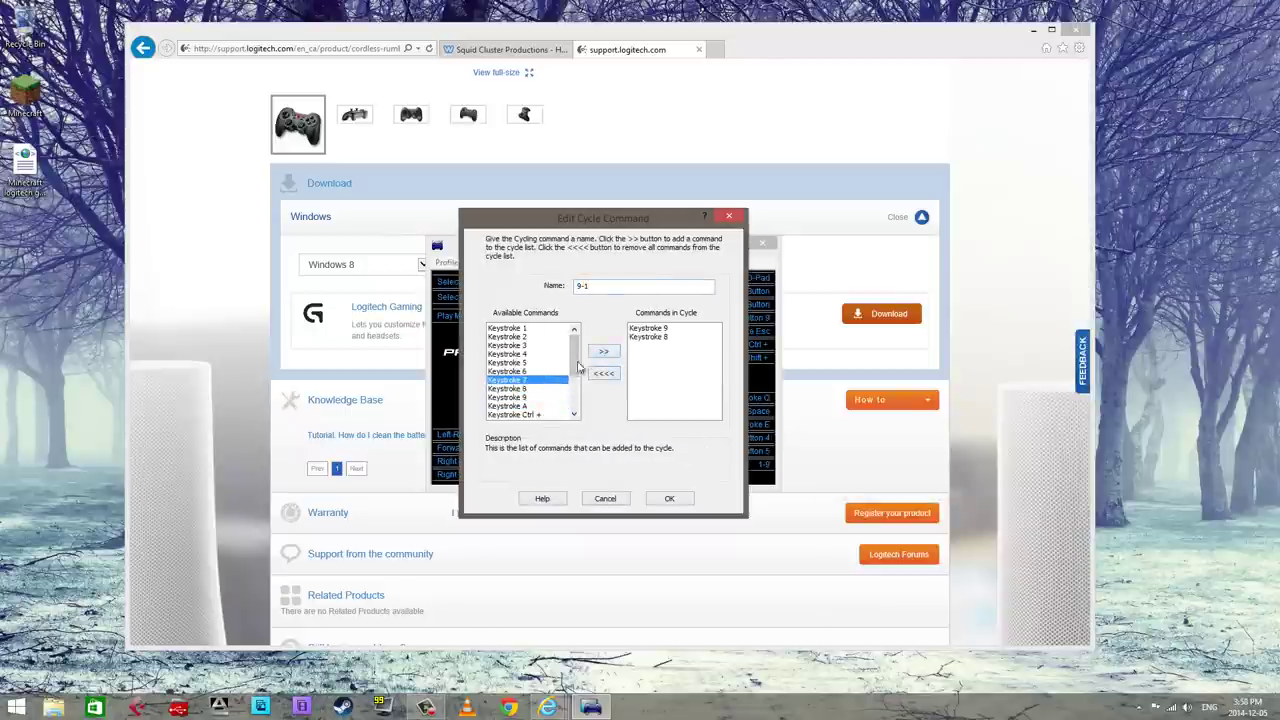
{"action": "double_click", "coordinate": [544, 379]}
{"action": "left_click", "coordinate": [541, 371]}
{"action": "double_click", "coordinate": [541, 371]}
{"action": "left_click", "coordinate": [538, 362]}
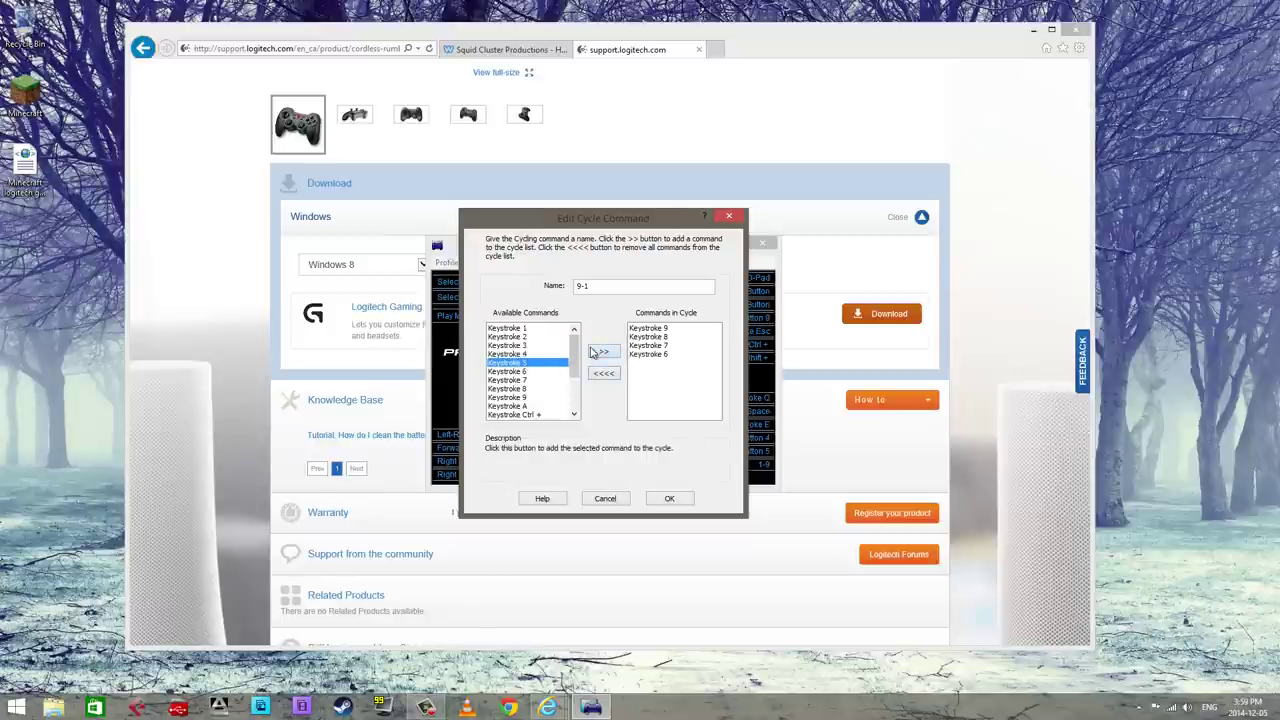
{"action": "double_click", "coordinate": [538, 362]}
{"action": "left_click", "coordinate": [537, 354]}
{"action": "double_click", "coordinate": [537, 354]}
{"action": "left_click", "coordinate": [546, 345]}
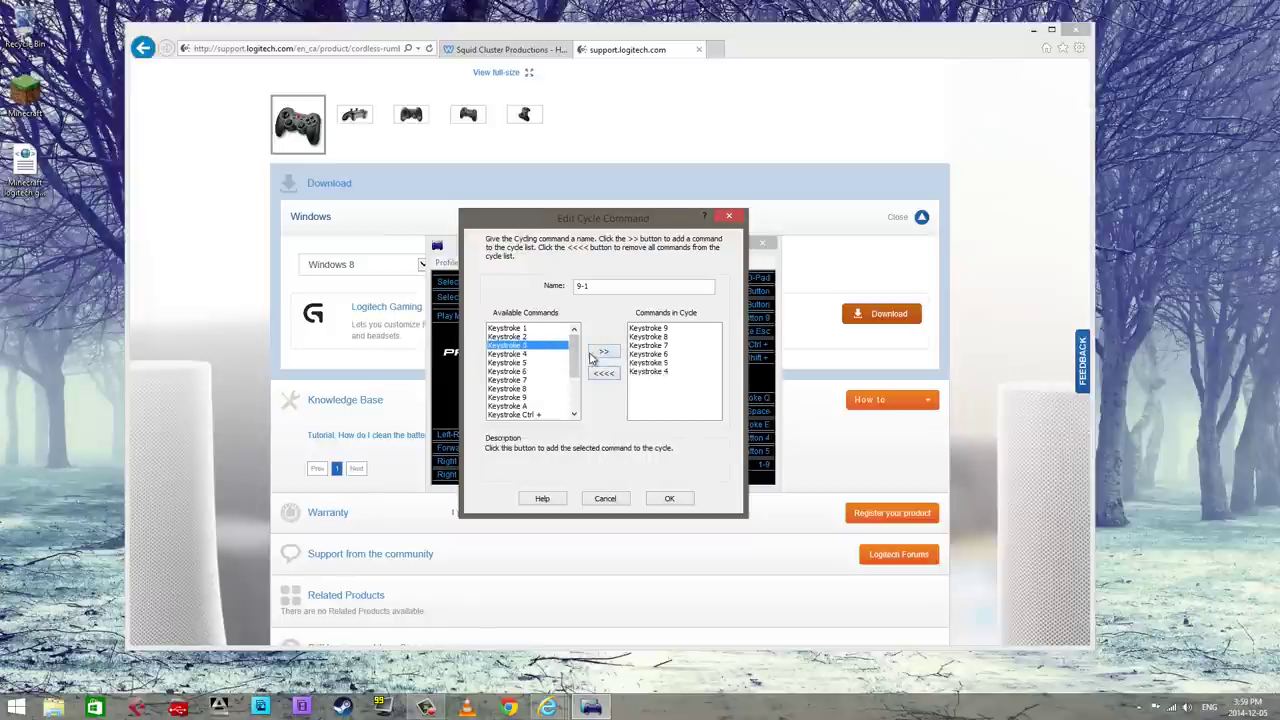
{"action": "double_click", "coordinate": [546, 345]}
{"action": "left_click", "coordinate": [547, 337]}
{"action": "left_click", "coordinate": [603, 352]}
{"action": "left_click", "coordinate": [530, 328]}
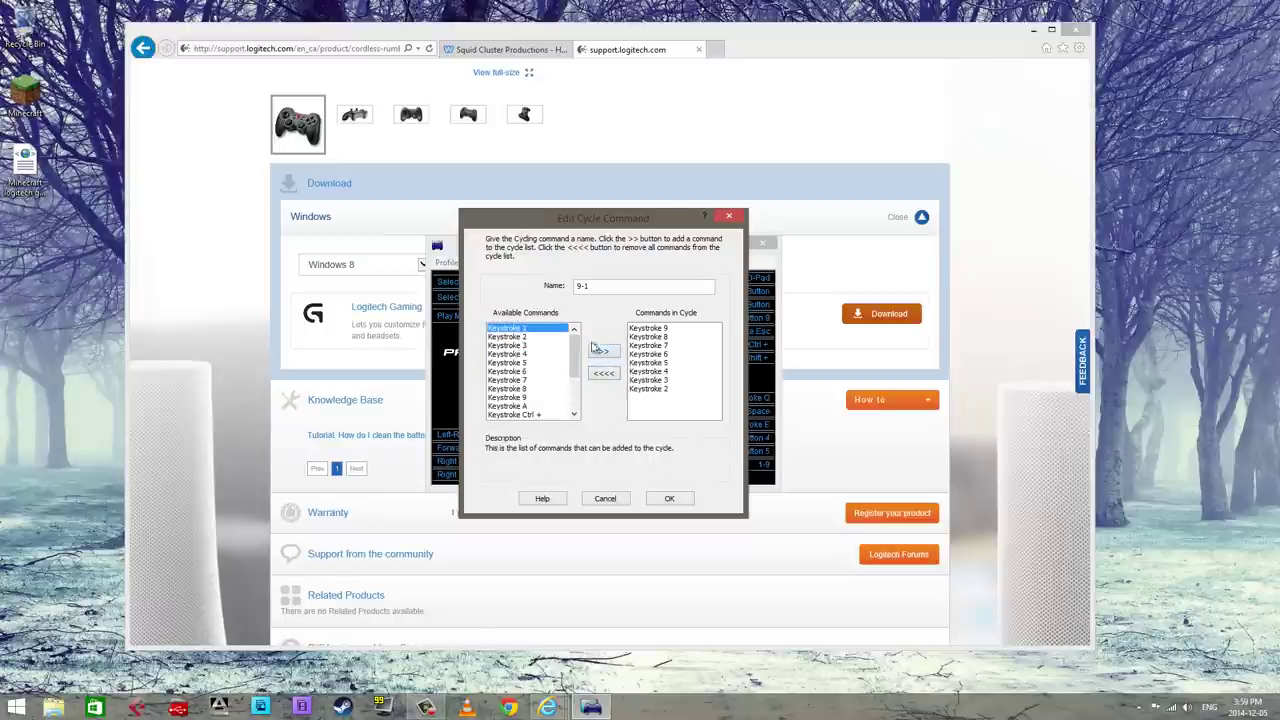
{"action": "left_click", "coordinate": [603, 353]}
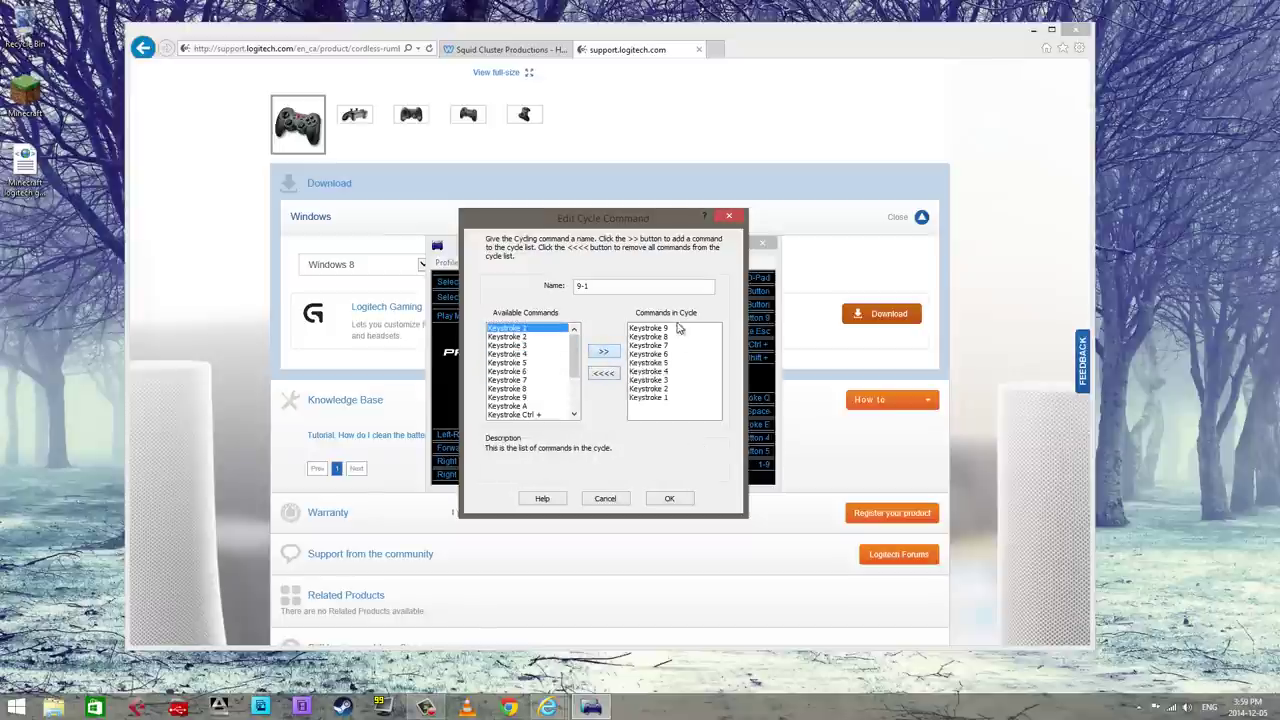
{"action": "left_click", "coordinate": [669, 498]}
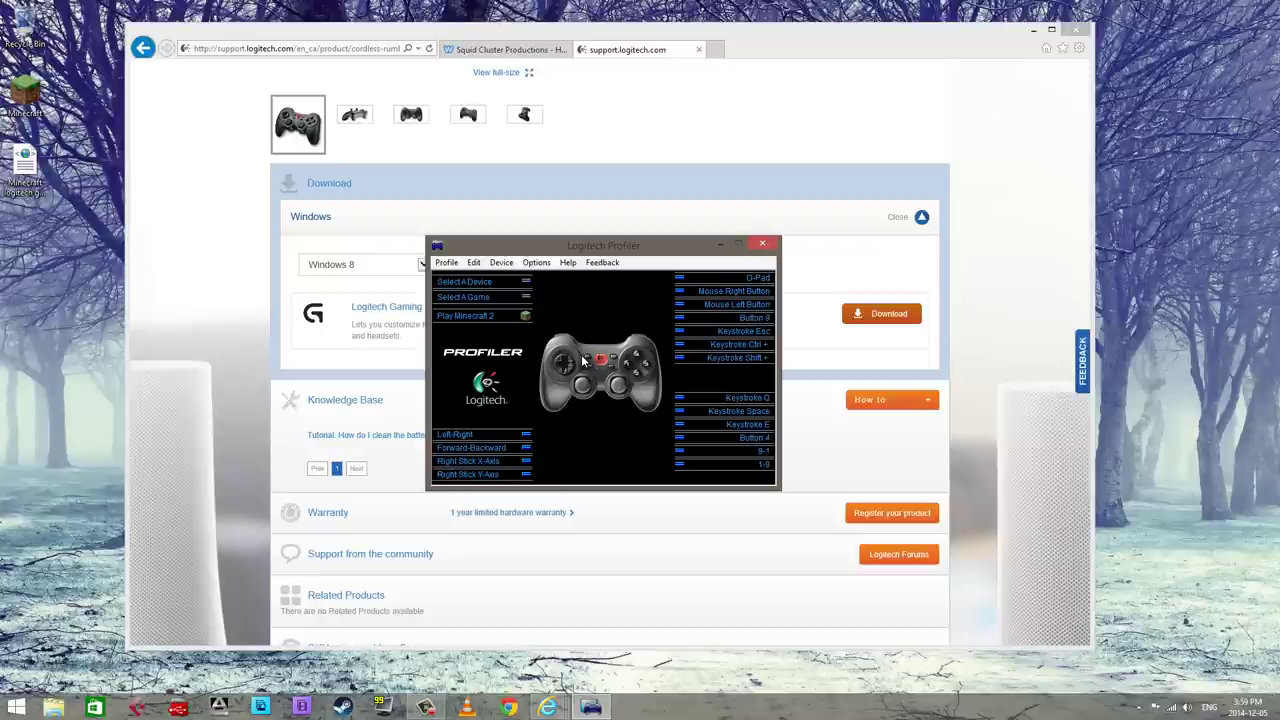
{"action": "left_click", "coordinate": [495, 264]}
{"action": "mouse_move", "coordinate": [528, 263]}
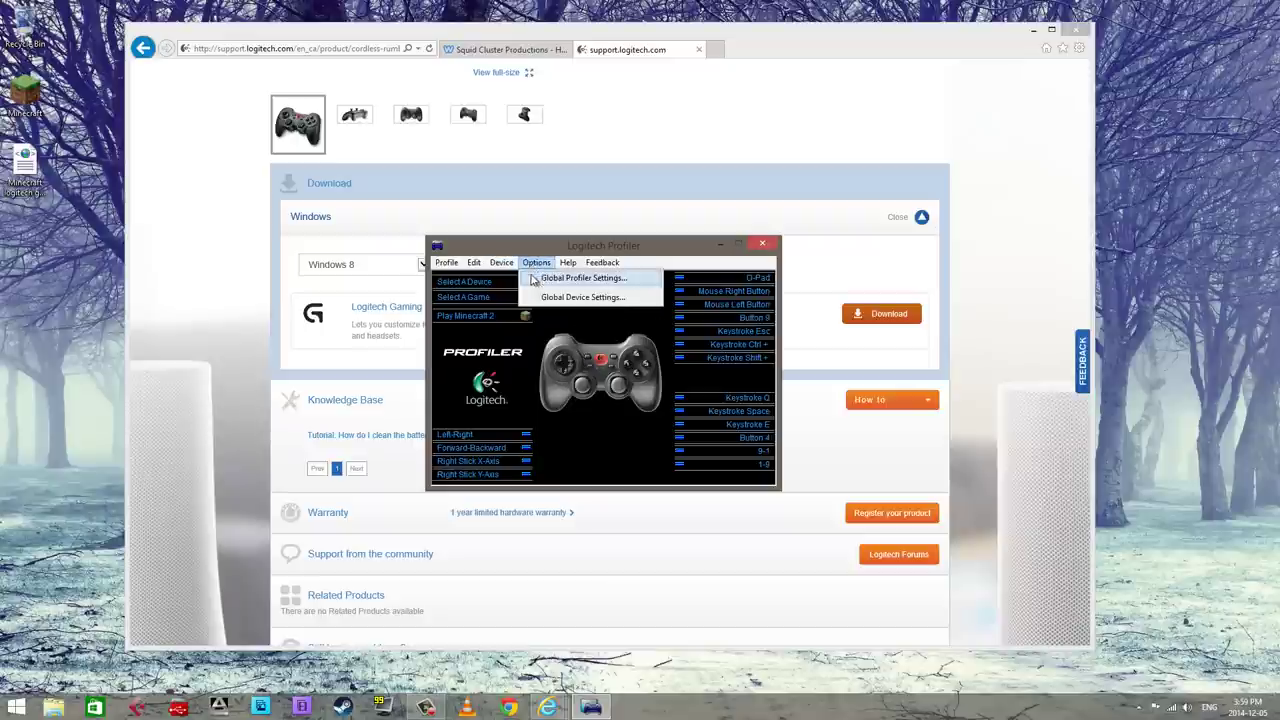
{"action": "left_click", "coordinate": [541, 281]}
{"action": "left_click", "coordinate": [741, 297]}
- Apply Minecraft 2 as the persistent profile in the global profiler settings and save the settings
{"action": "left_click", "coordinate": [546, 264]}
{"action": "left_click", "coordinate": [568, 280]}
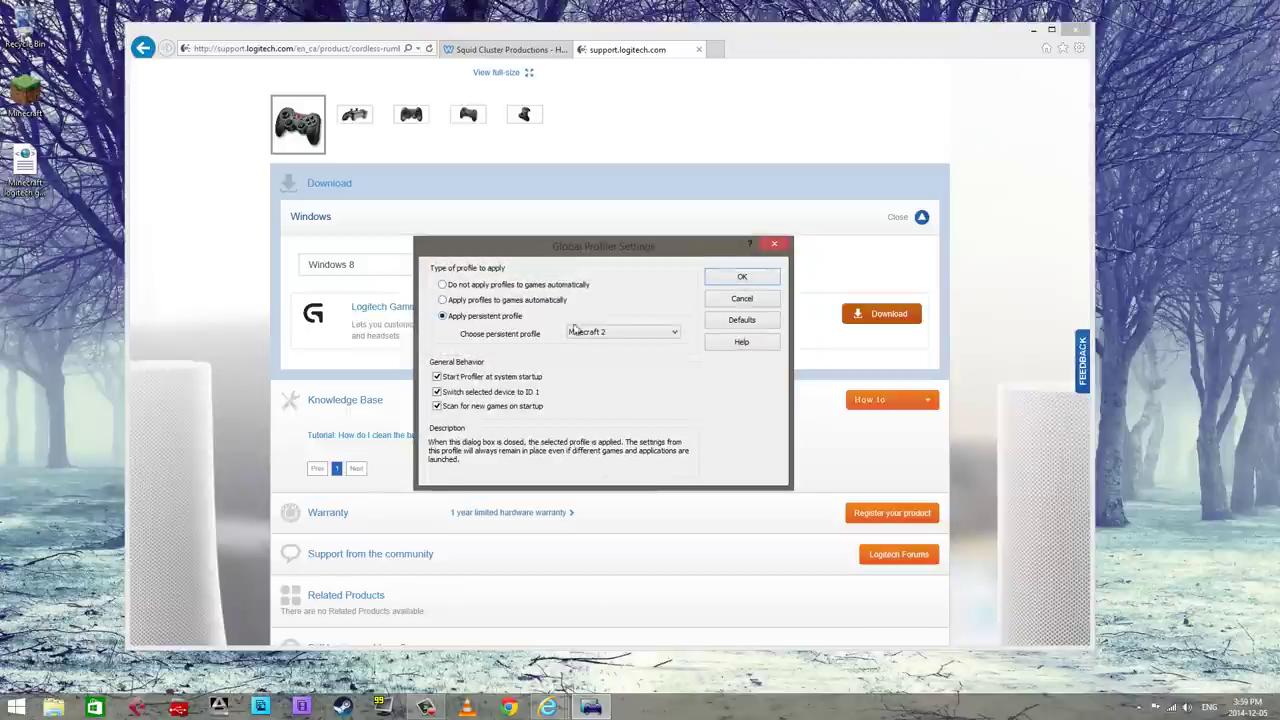
{"action": "left_click", "coordinate": [651, 336]}
{"action": "left_click", "coordinate": [634, 346]}
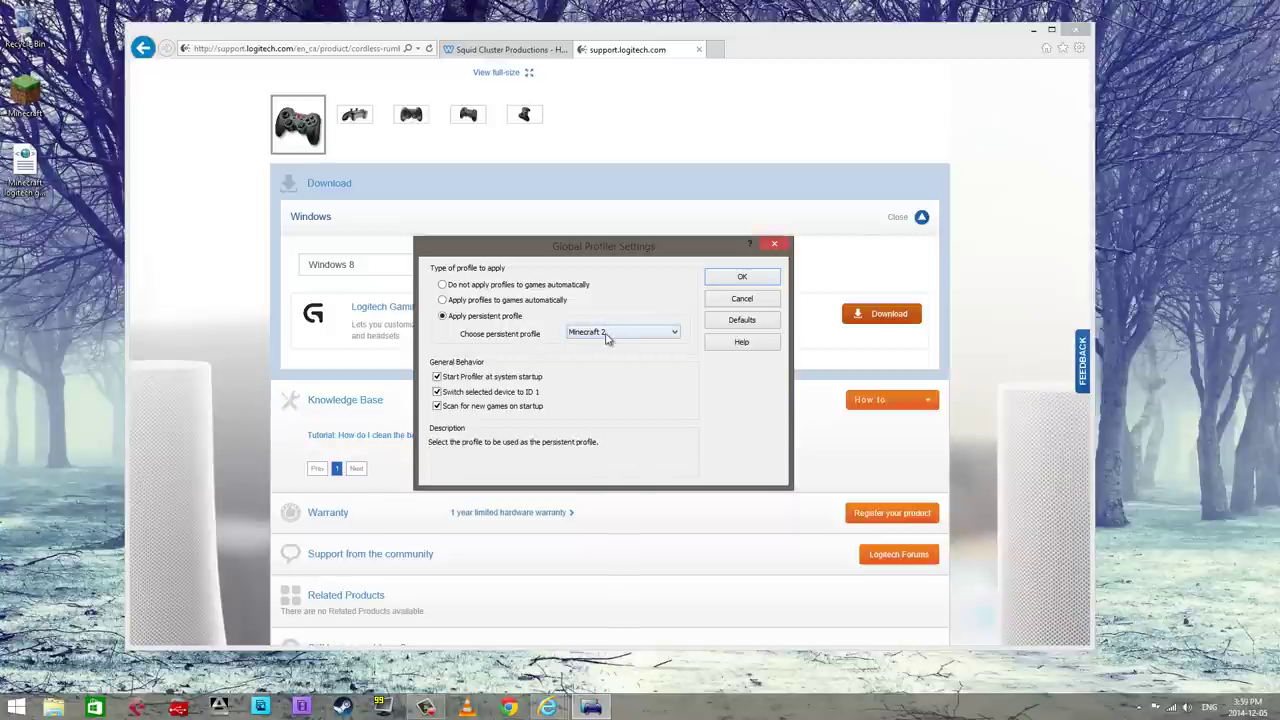
{"action": "left_click", "coordinate": [742, 278]}
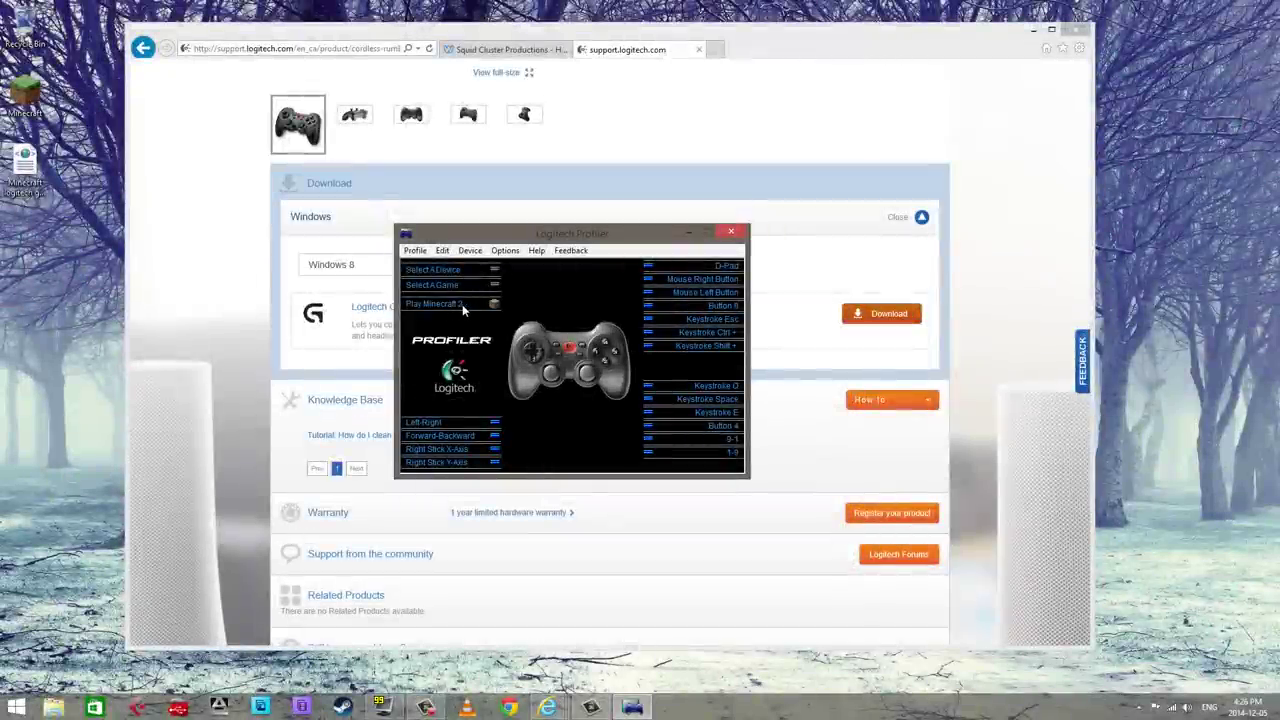
- Launch Minecraft from the Minecraft 2 profile, start the game and enter singleplayer
{"action": "double_click", "coordinate": [466, 304]}
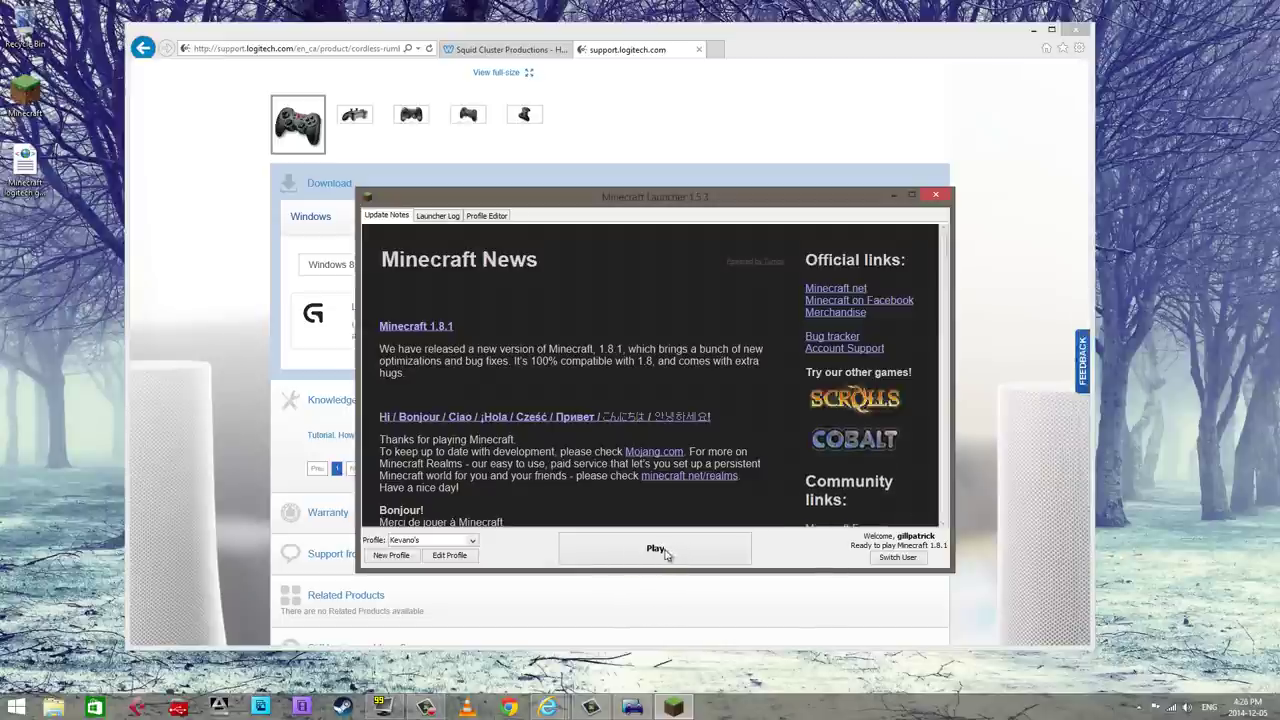
{"action": "left_click", "coordinate": [672, 548]}
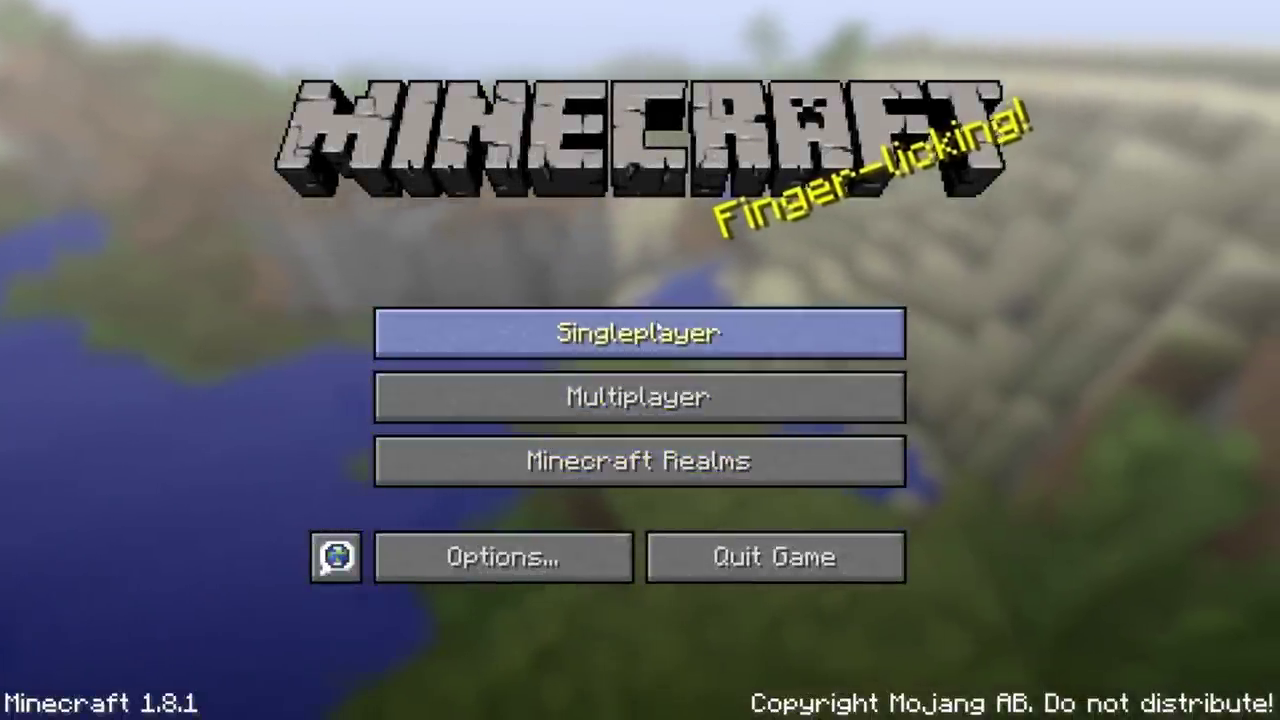
{"action": "left_click", "coordinate": [658, 330]}
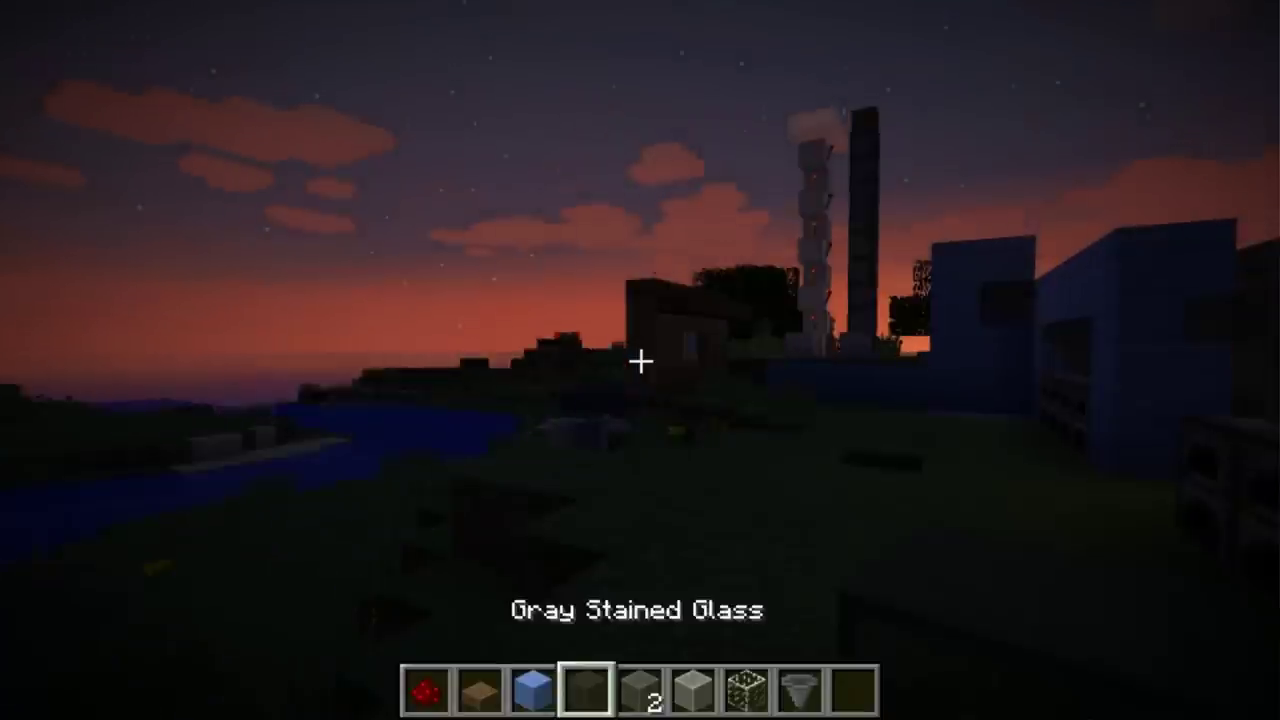
- Test walking and looking around the world near the wooden house and the blue wool building
{"action": "key", "text": "w"}
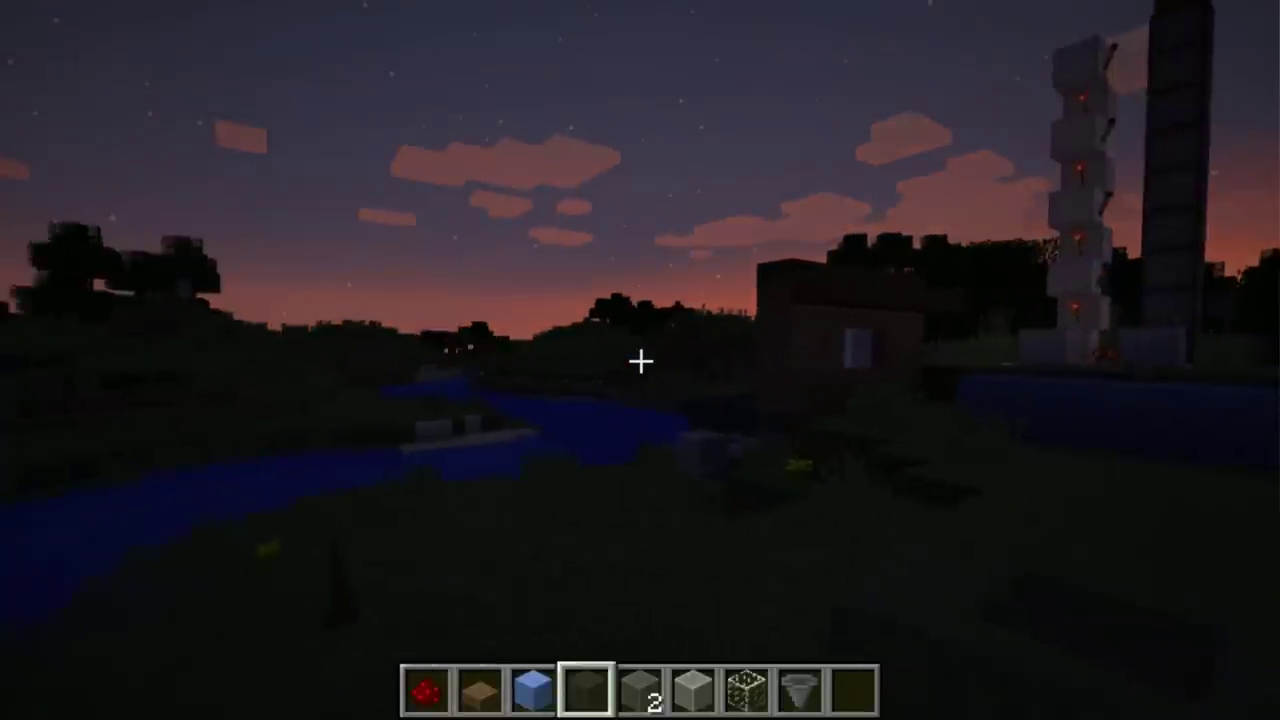
{"action": "key", "text": "w"}
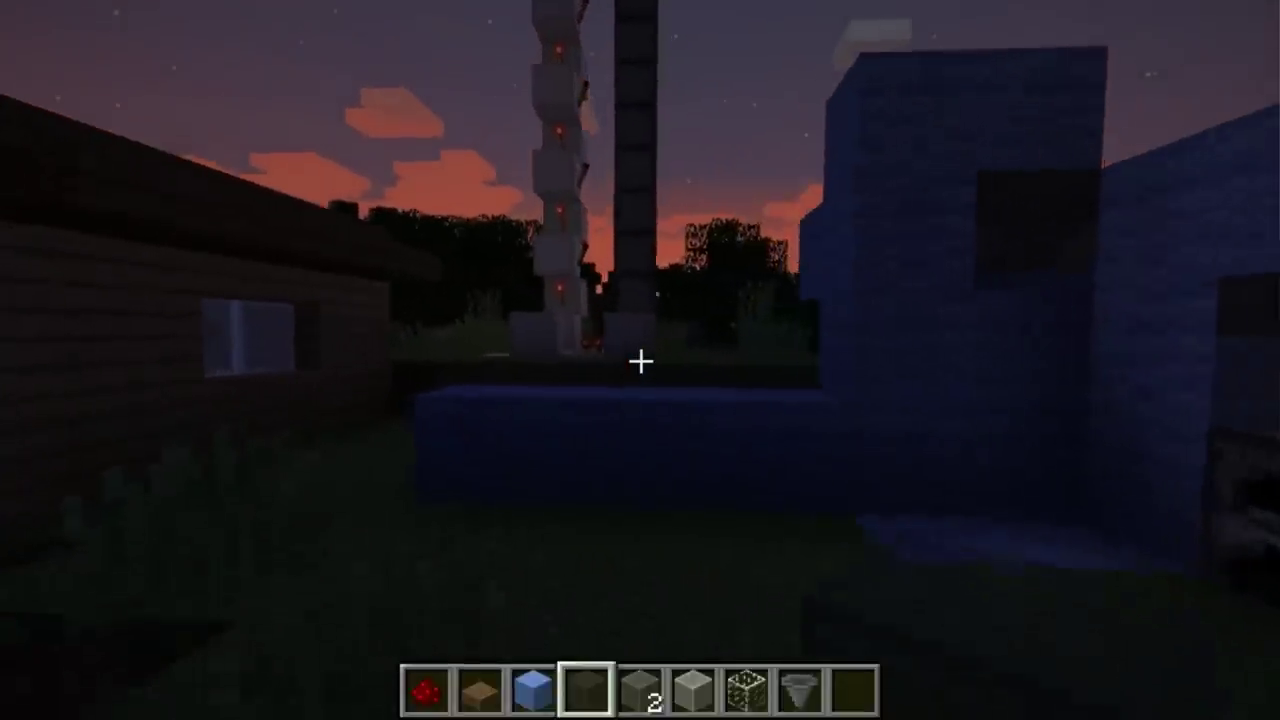
{"action": "key", "text": "w"}
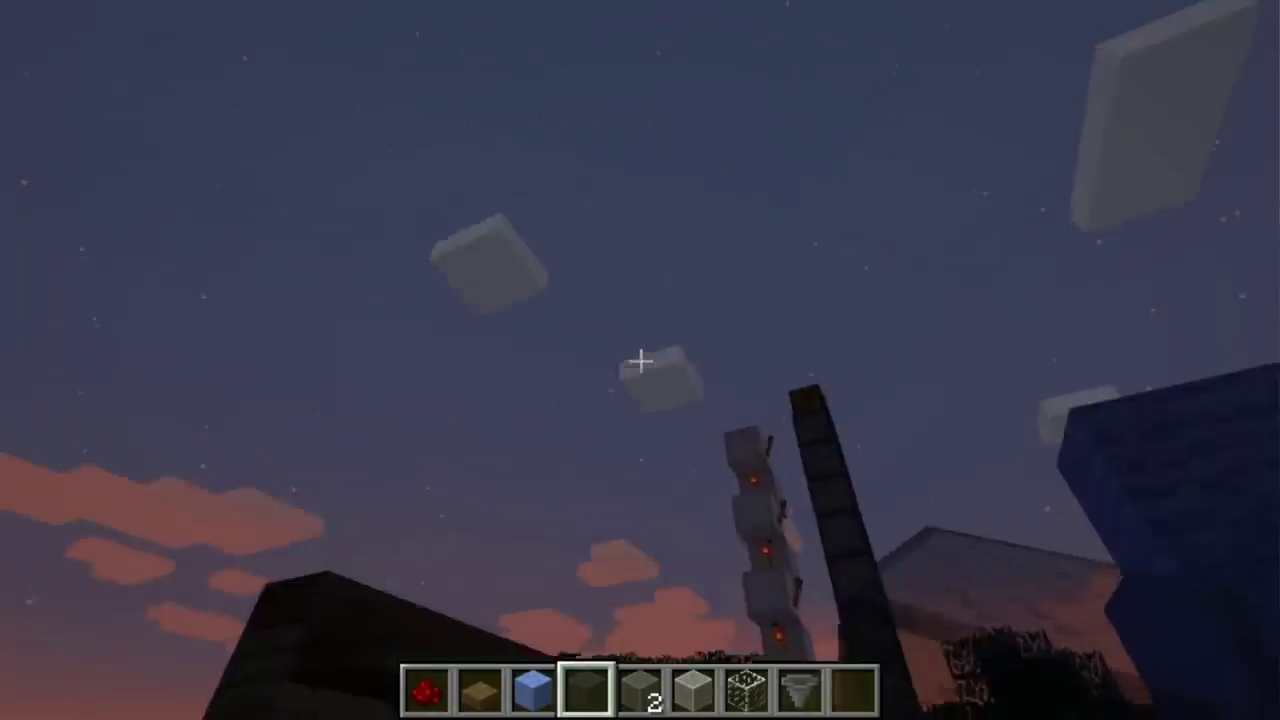
- Select Glass in the hotbar, place a block on the blue wool corner beside the furnaces, and break it
{"action": "scroll", "coordinate": [640, 361], "scroll_direction": "down", "scroll_amount": 5}
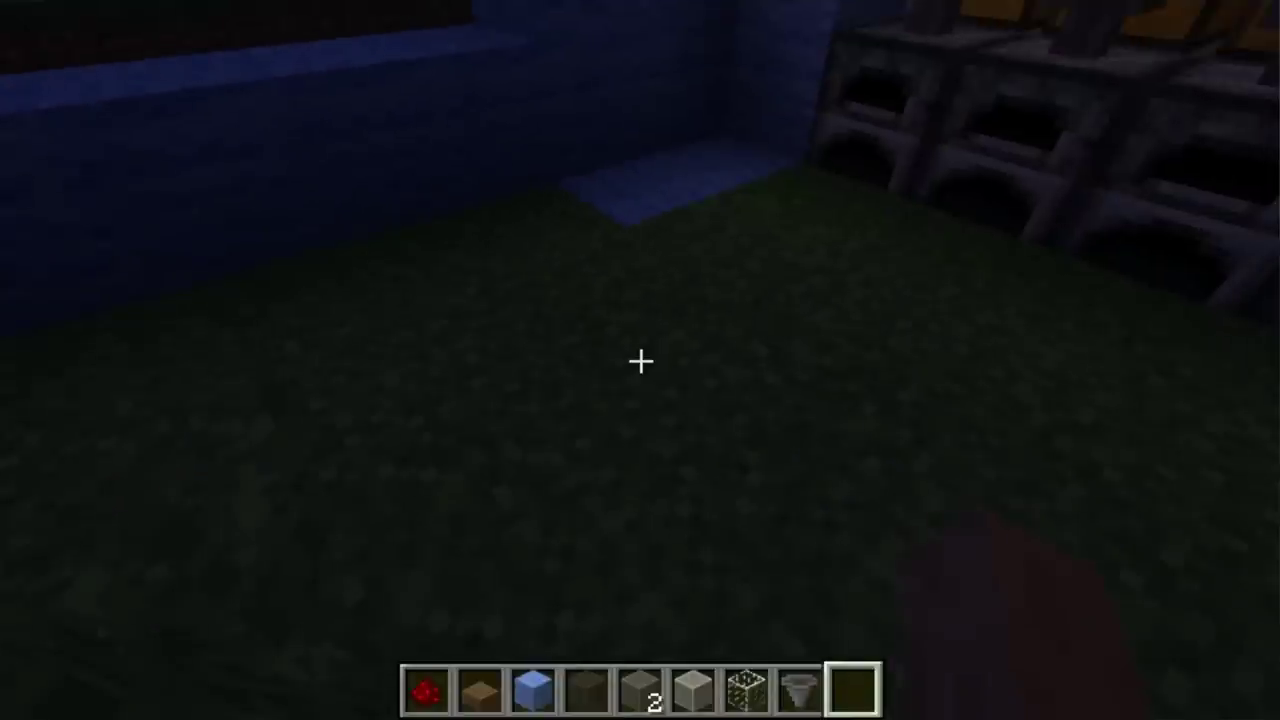
{"action": "scroll", "coordinate": [640, 361], "scroll_direction": "down", "scroll_amount": 1}
{"action": "scroll", "coordinate": [640, 361], "scroll_direction": "down", "scroll_amount": 6}
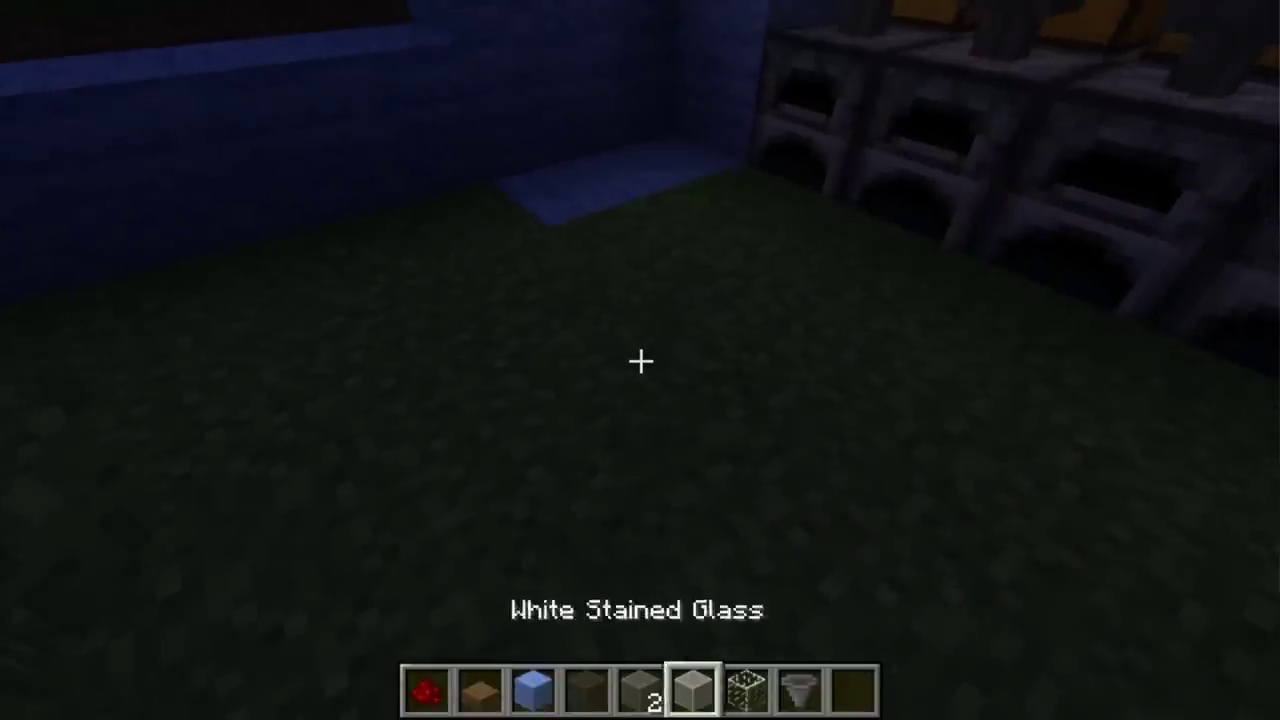
{"action": "right_click", "coordinate": [640, 361]}
{"action": "key", "text": "w"}
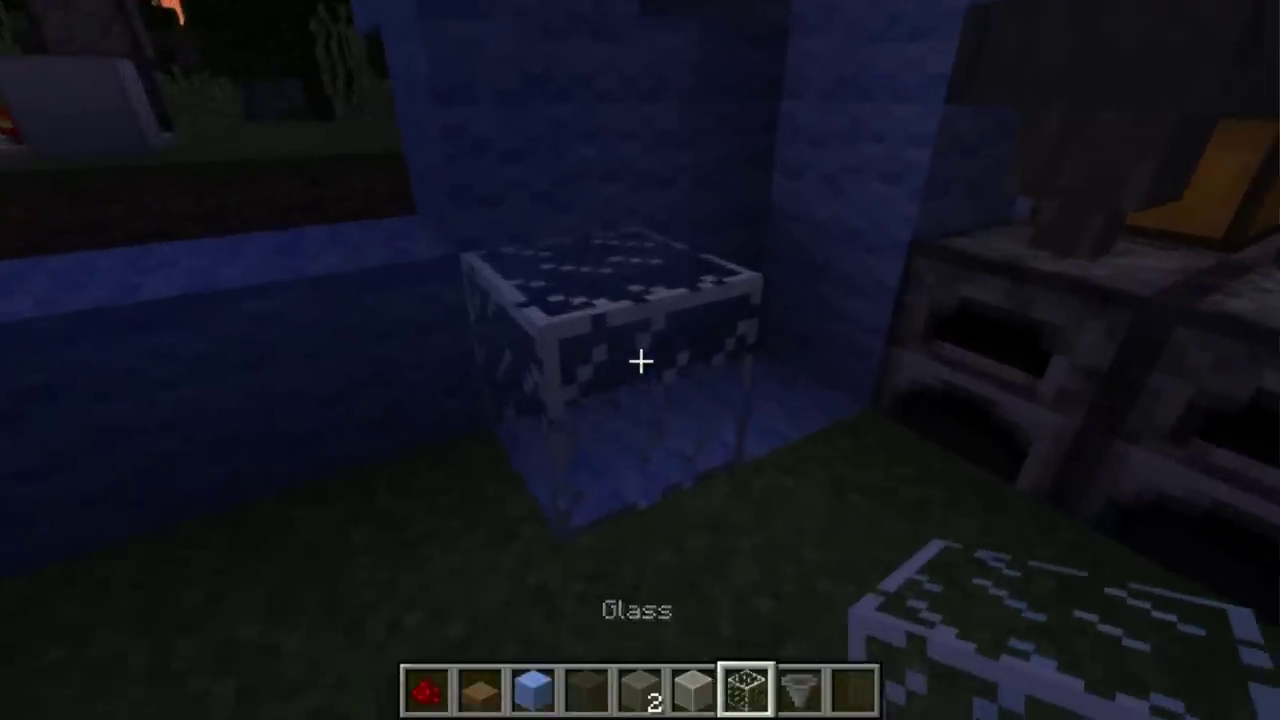
{"action": "left_click", "coordinate": [640, 361]}
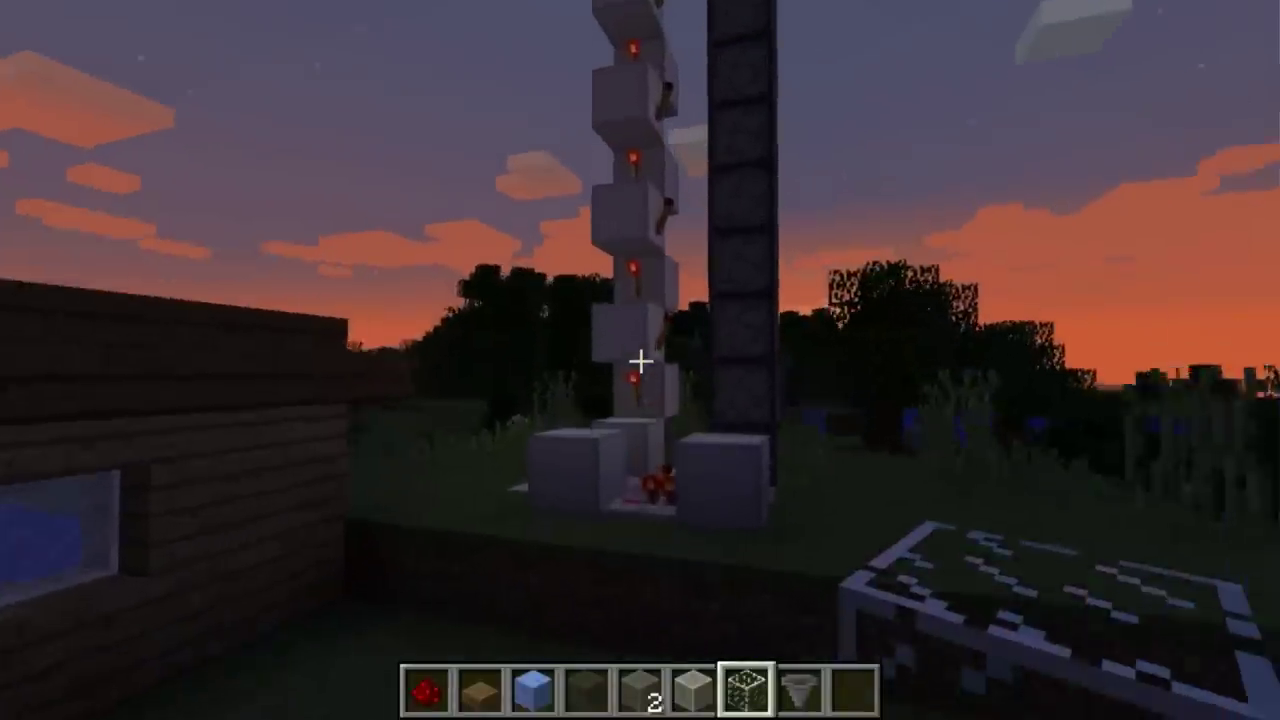
- Discard the Glass from the hotbar, and open and close the creative inventory
{"action": "key", "text": "q"}
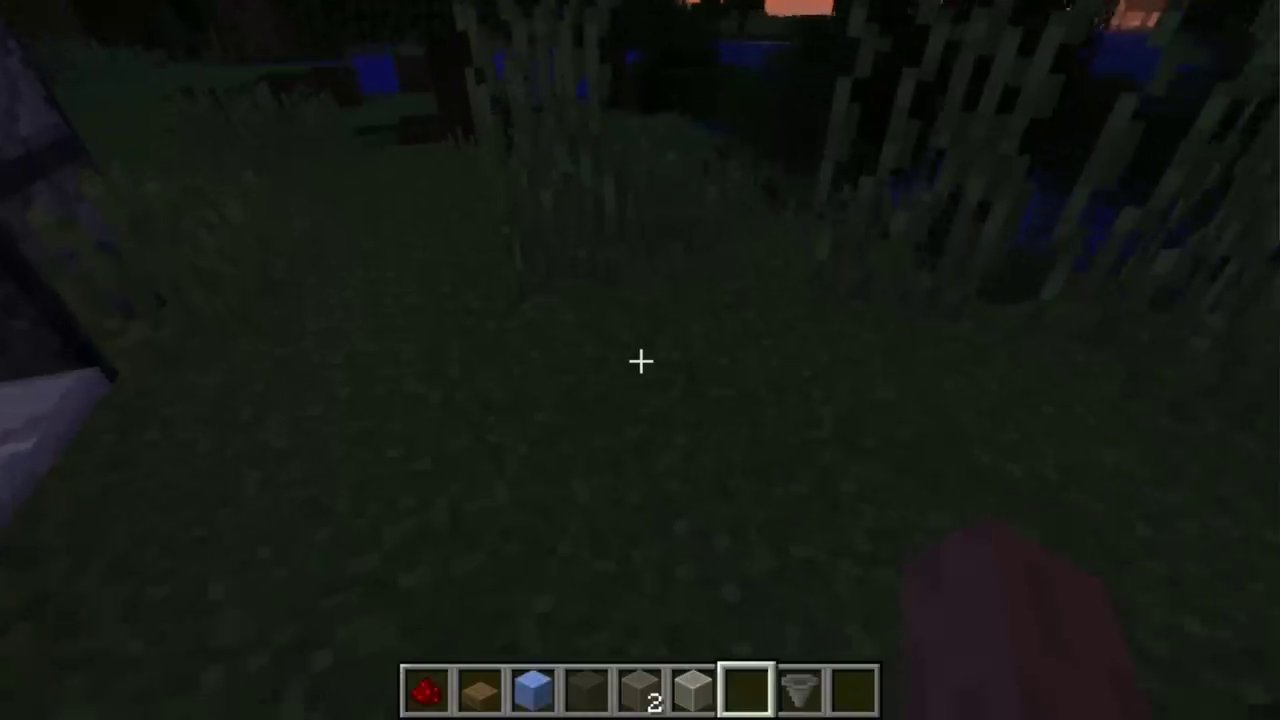
{"action": "key", "text": "e"}
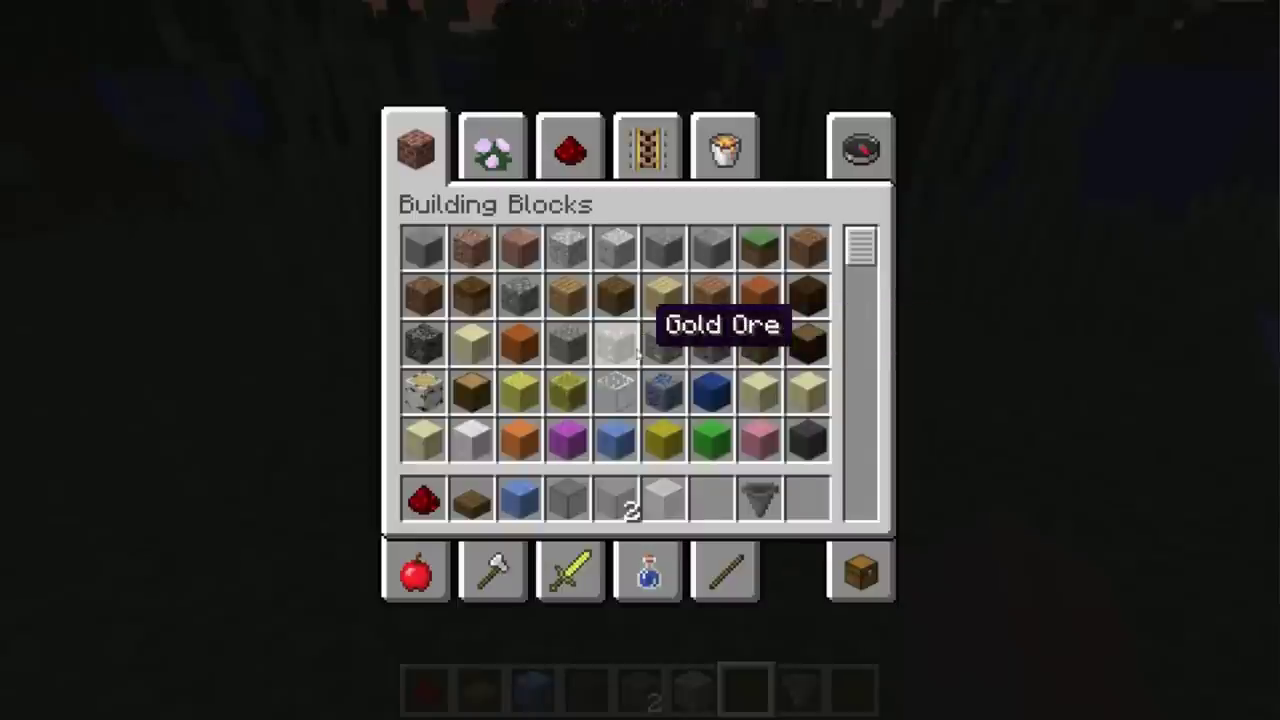
{"action": "key", "text": "e"}
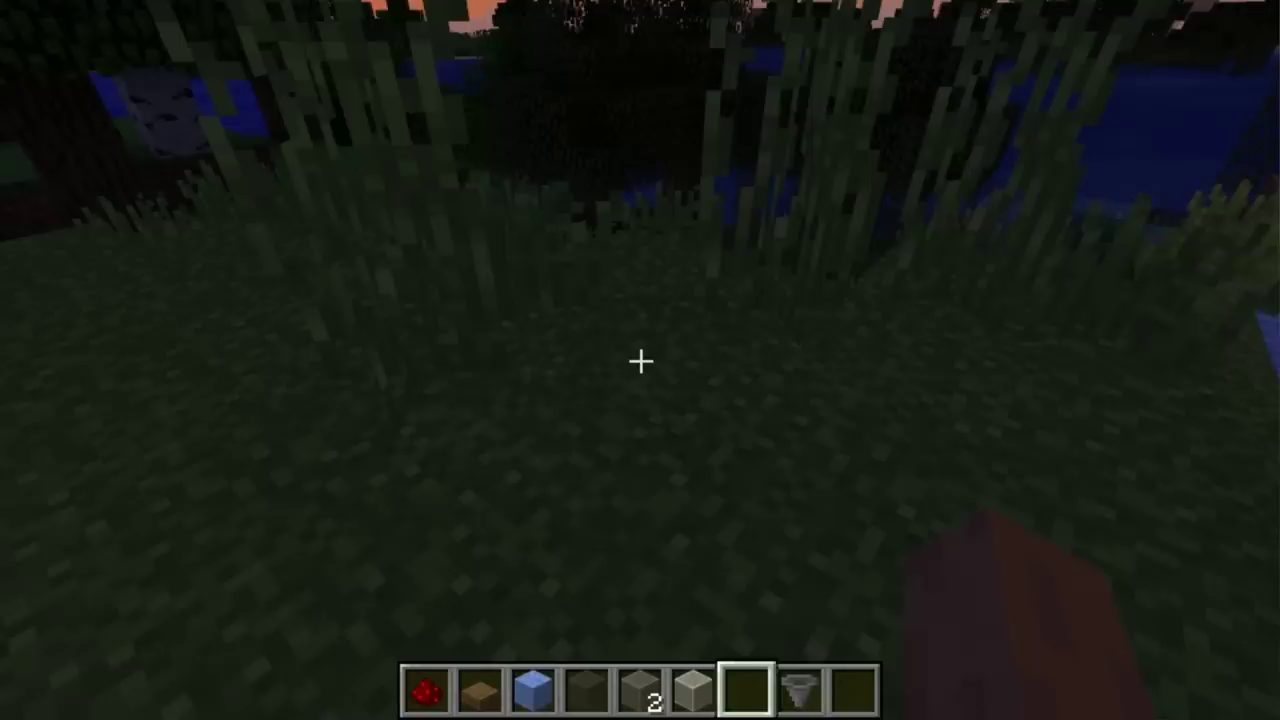
- Test cycling the hotbar selection in both directions while moving around the blue wool area, ending on the Hopper
{"action": "scroll", "coordinate": [640, 360], "scroll_direction": "down", "scroll_amount": 8}
{"action": "scroll", "coordinate": [640, 360], "scroll_direction": "down", "scroll_amount": 3}
{"action": "scroll", "coordinate": [640, 360], "scroll_direction": "up", "scroll_amount": 5}
{"action": "scroll", "coordinate": [640, 360], "scroll_direction": "up", "scroll_amount": 2}
{"action": "scroll", "coordinate": [640, 360], "scroll_direction": "down", "scroll_amount": 4}
{"action": "scroll", "coordinate": [640, 360], "scroll_direction": "up", "scroll_amount": 5}
{"action": "scroll", "coordinate": [640, 360], "scroll_direction": "up", "scroll_amount": 2}
{"action": "scroll", "coordinate": [640, 360], "scroll_direction": "down", "scroll_amount": 6}
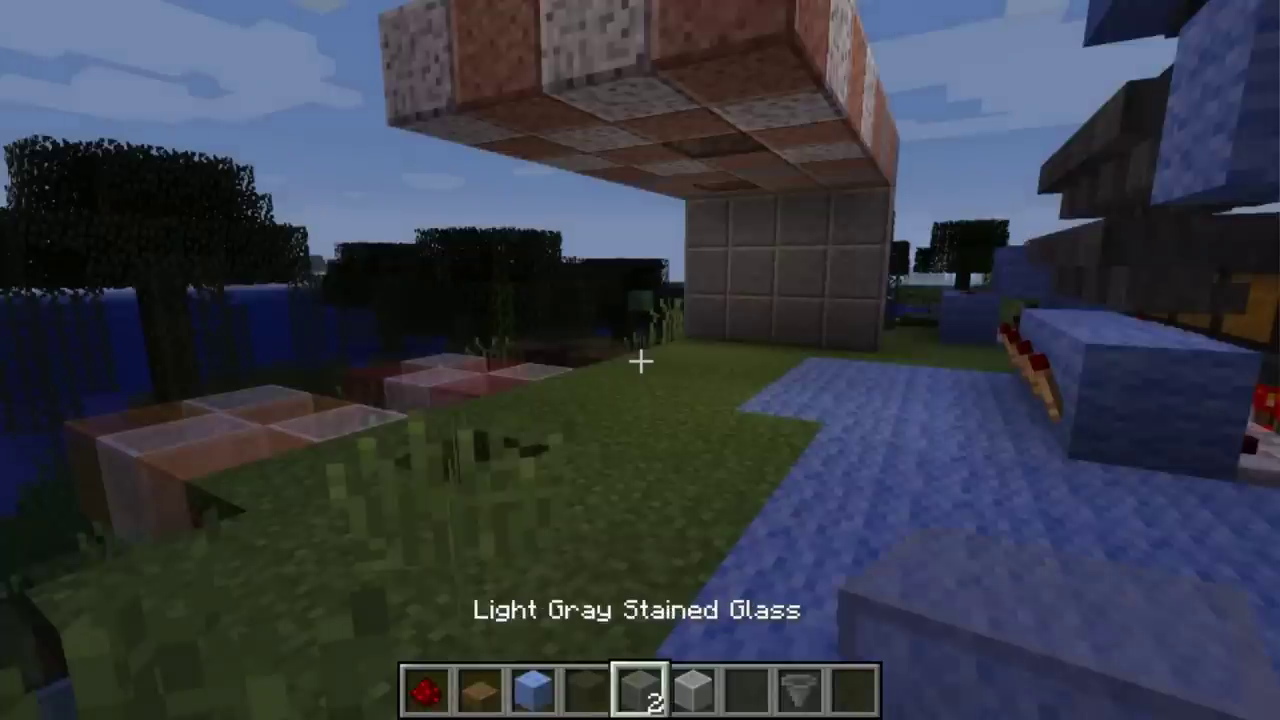
{"action": "scroll", "coordinate": [640, 360], "scroll_direction": "down", "scroll_amount": 4}
{"action": "scroll", "coordinate": [640, 360], "scroll_direction": "down", "scroll_amount": 5}
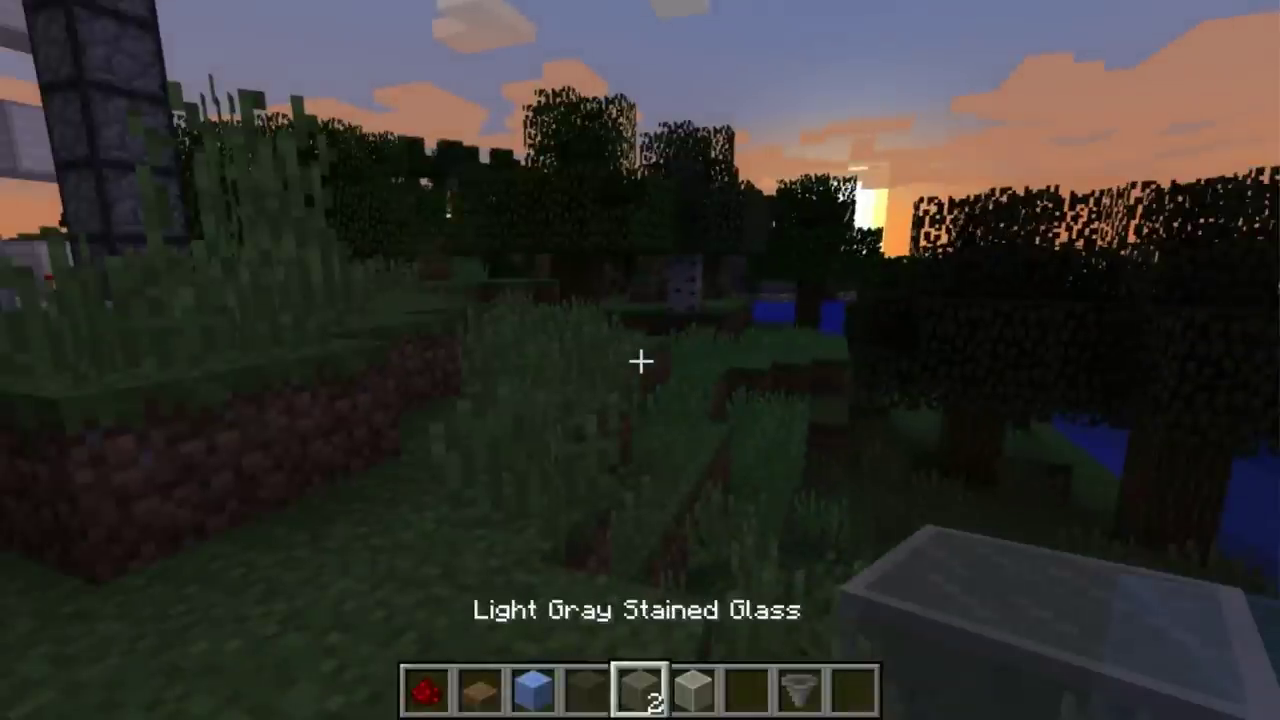
{"action": "scroll", "coordinate": [640, 360], "scroll_direction": "down", "scroll_amount": 2}
{"action": "scroll", "coordinate": [640, 360], "scroll_direction": "down", "scroll_amount": 1}
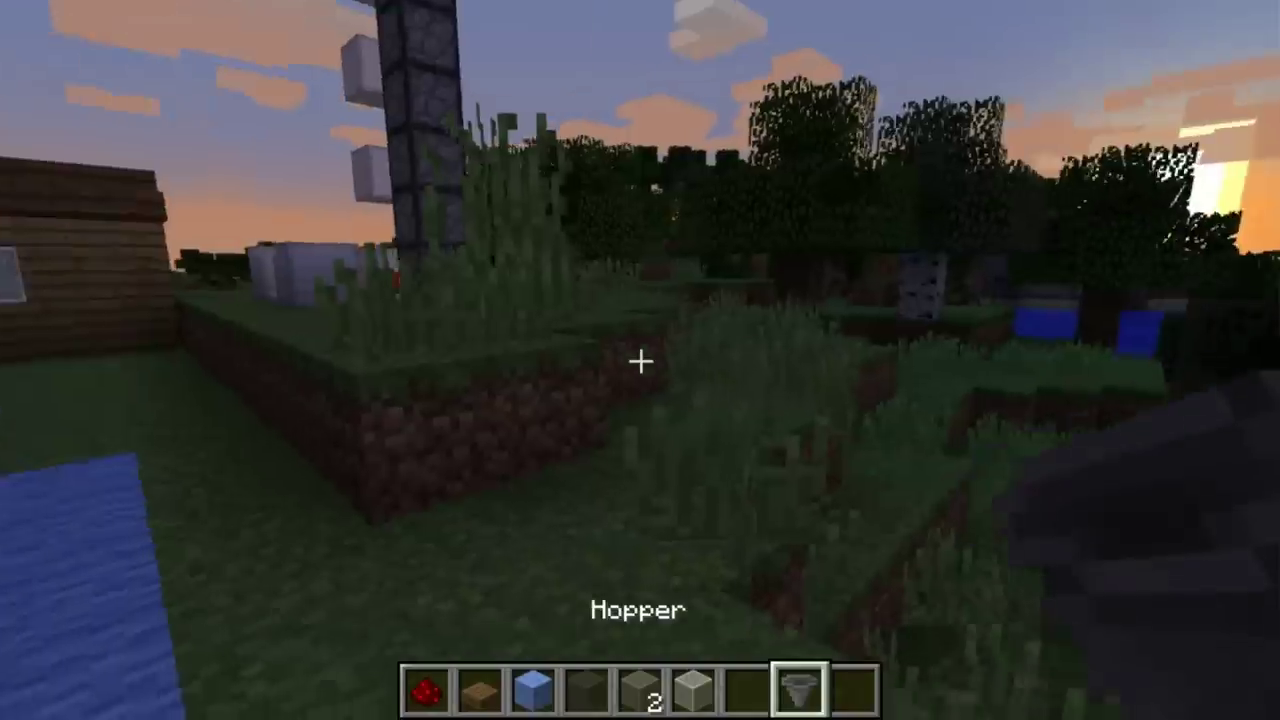
{"action": "key", "text": "w"}
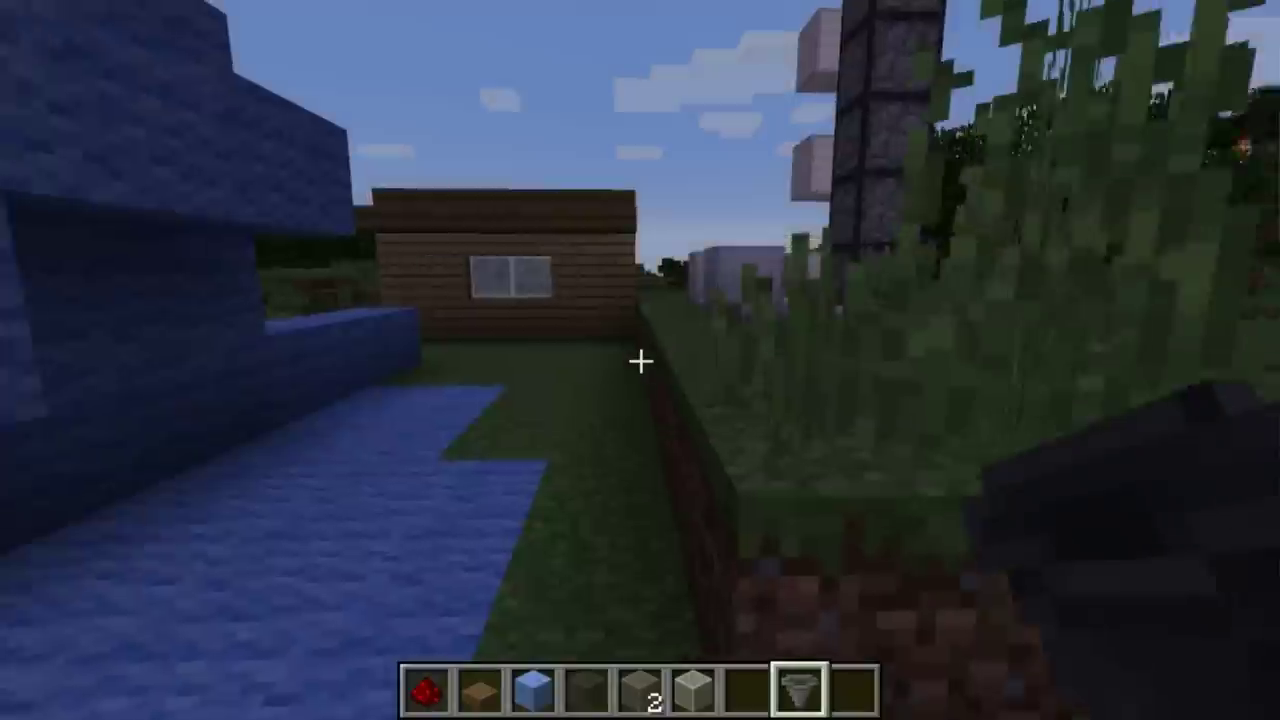
{"action": "key", "text": "w"}
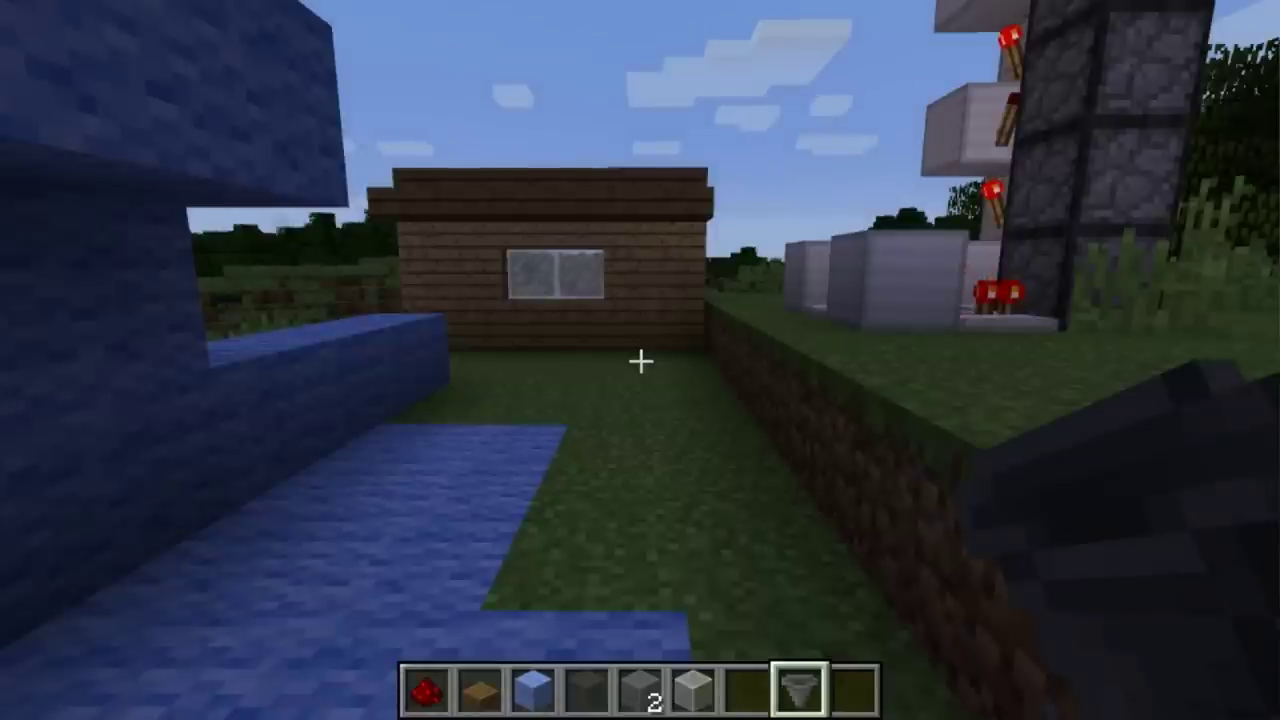
- Test the 1-9 and 9-1 hotbar cycles repeatedly while facing the wooden house, finishing on the redstone slot
{"action": "scroll", "coordinate": [640, 360], "scroll_direction": "down", "scroll_amount": 3}
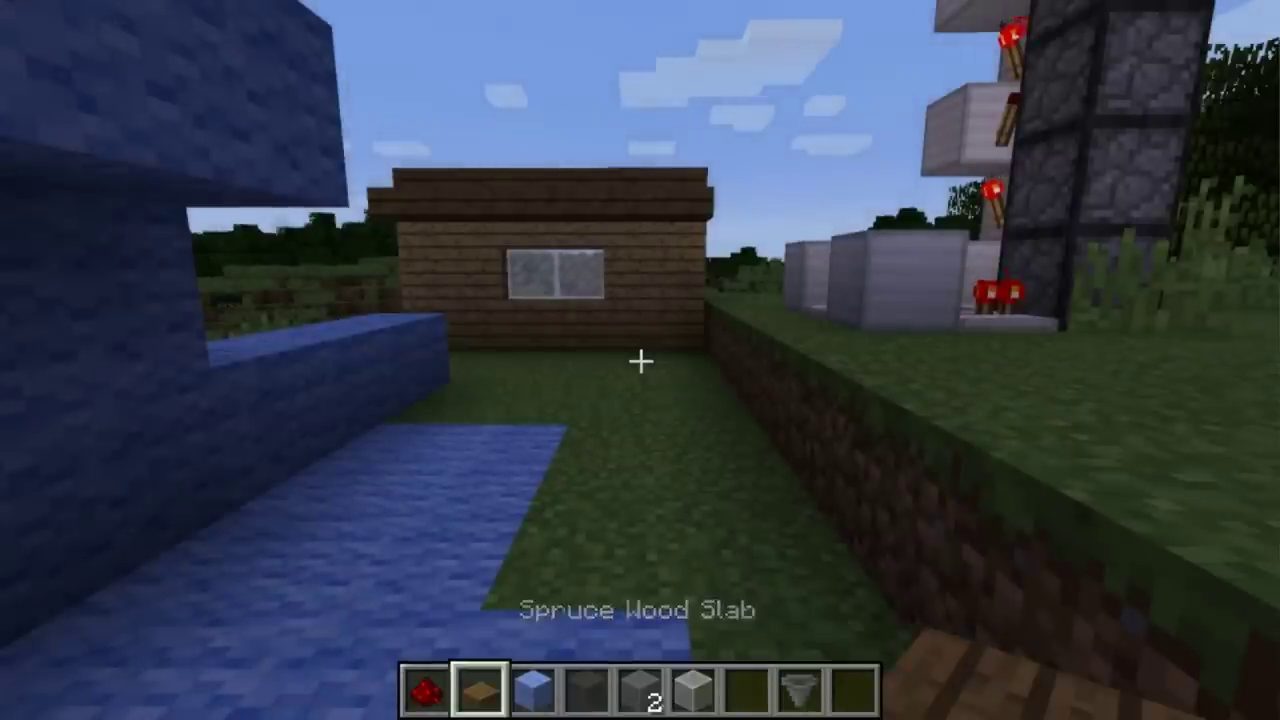
{"action": "scroll", "coordinate": [640, 360], "scroll_direction": "down", "scroll_amount": 6}
{"action": "scroll", "coordinate": [640, 360], "scroll_direction": "down", "scroll_amount": 11}
{"action": "scroll", "coordinate": [640, 360], "scroll_direction": "down", "scroll_amount": 7}
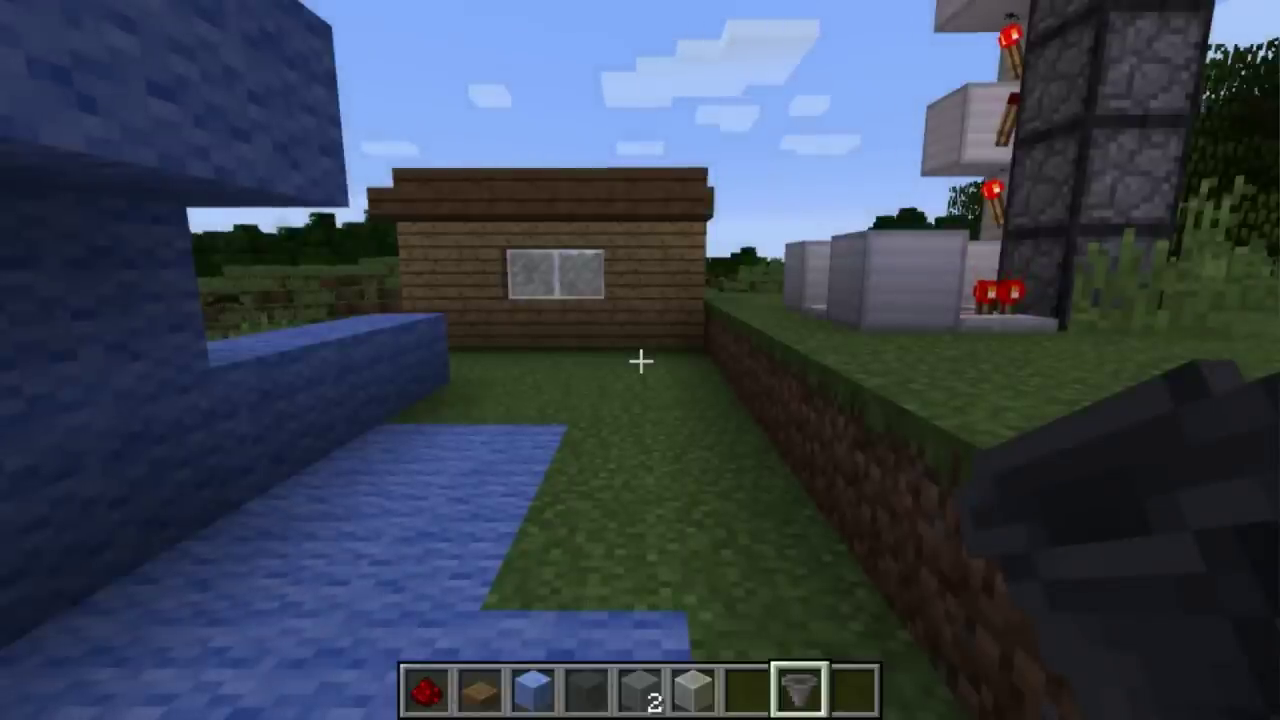
{"action": "scroll", "coordinate": [640, 360], "scroll_direction": "down", "scroll_amount": 1}
{"action": "scroll", "coordinate": [640, 360], "scroll_direction": "up", "scroll_amount": 9}
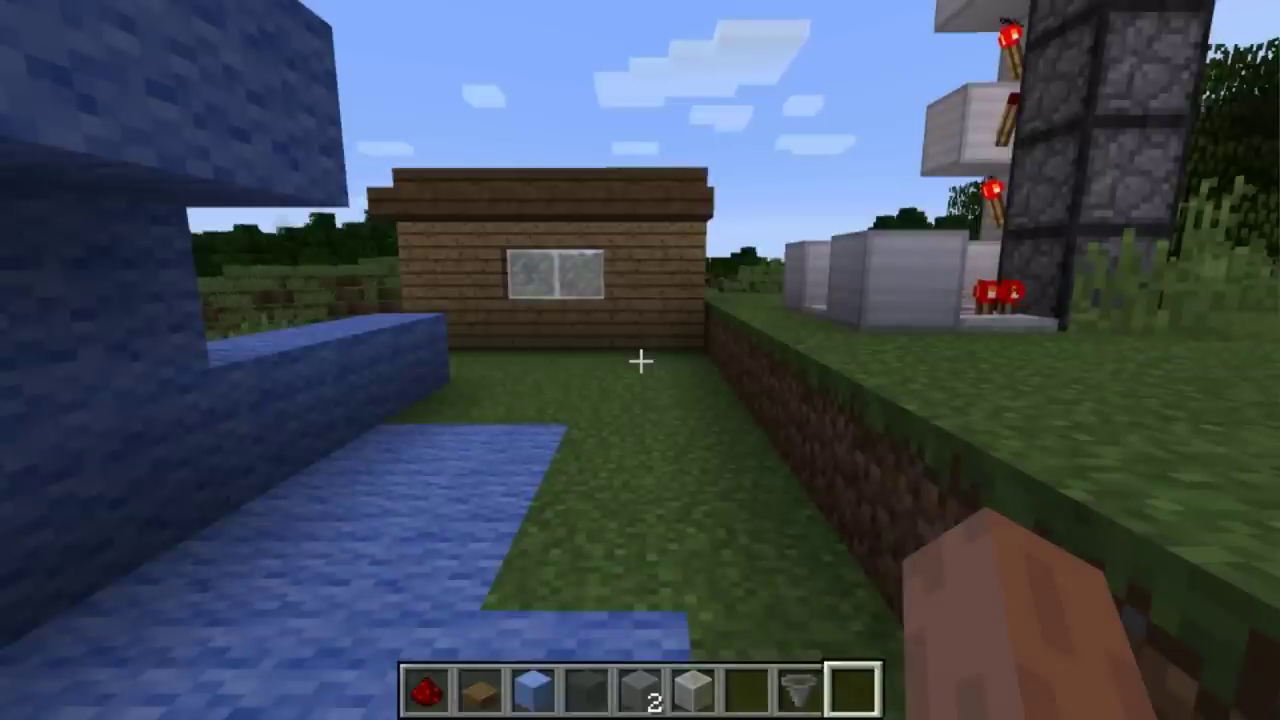
{"action": "scroll", "coordinate": [640, 360], "scroll_direction": "down", "scroll_amount": 8}
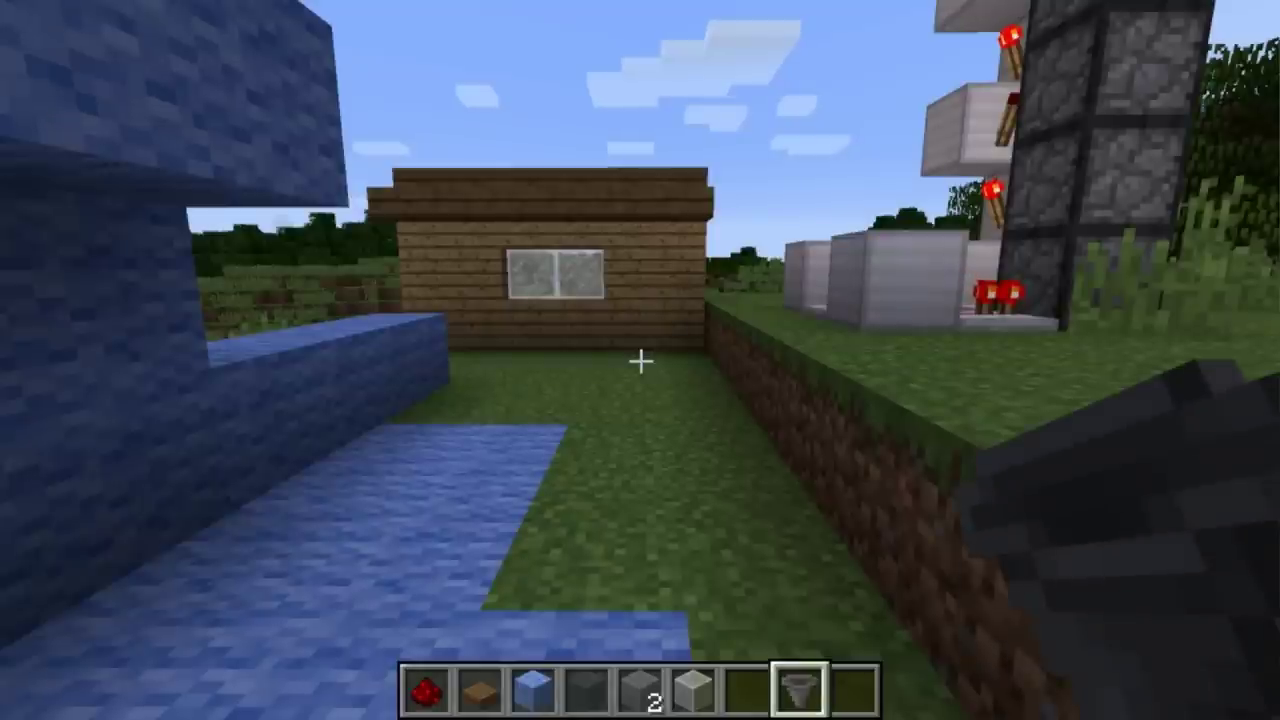
{"action": "scroll", "coordinate": [640, 360], "scroll_direction": "up", "scroll_amount": 5}
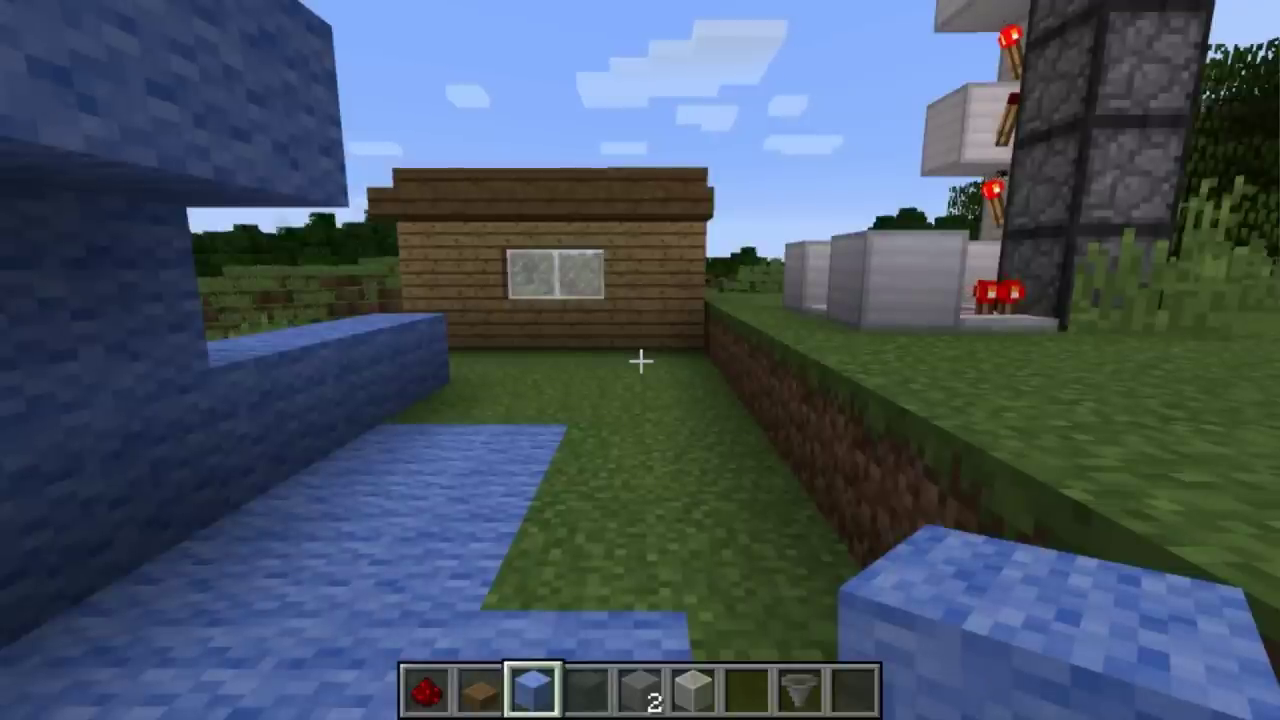
{"action": "scroll", "coordinate": [640, 360], "scroll_direction": "up", "scroll_amount": 8}
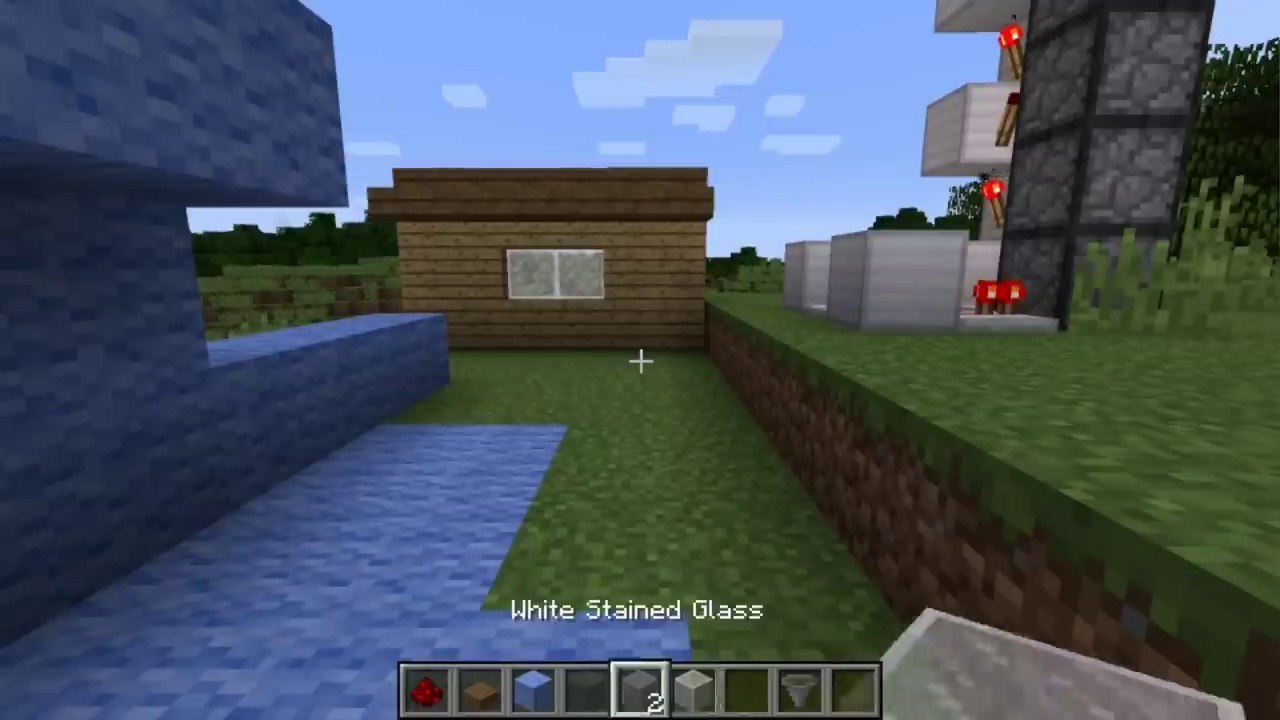
{"action": "scroll", "coordinate": [640, 360], "scroll_direction": "down", "scroll_amount": 8}
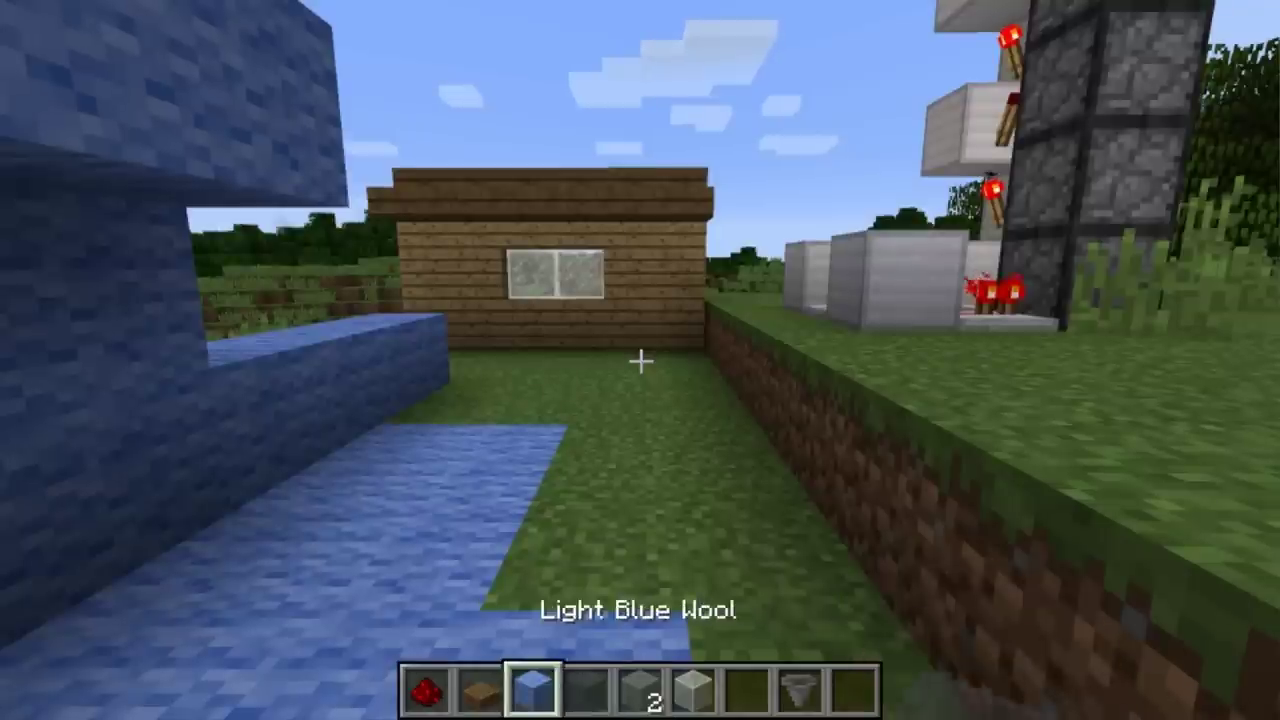
{"action": "scroll", "coordinate": [640, 360], "scroll_direction": "up", "scroll_amount": 2}
{"action": "scroll", "coordinate": [640, 360], "scroll_direction": "up", "scroll_amount": 4}
{"action": "scroll", "coordinate": [640, 360], "scroll_direction": "down", "scroll_amount": 4}
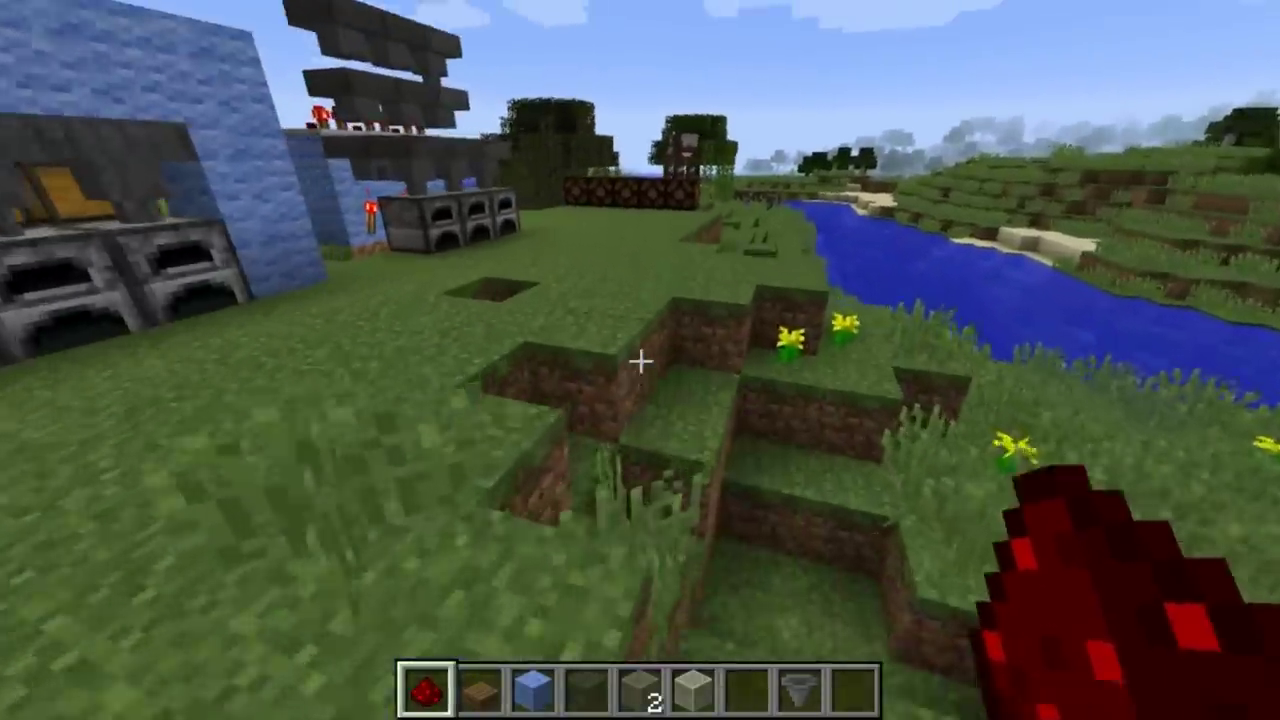
- Walk around the grass by the furnaces, and save and quit the world to the title screen
{"action": "key", "text": "w"}
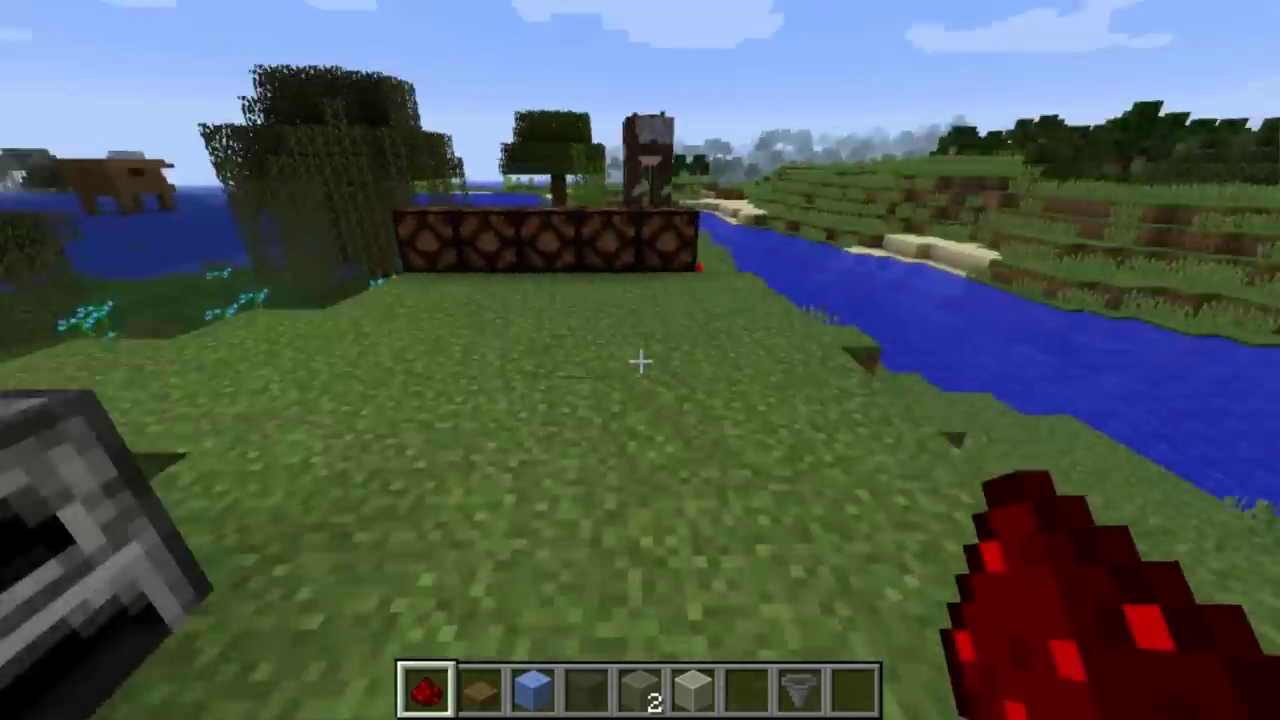
{"action": "key", "text": "w"}
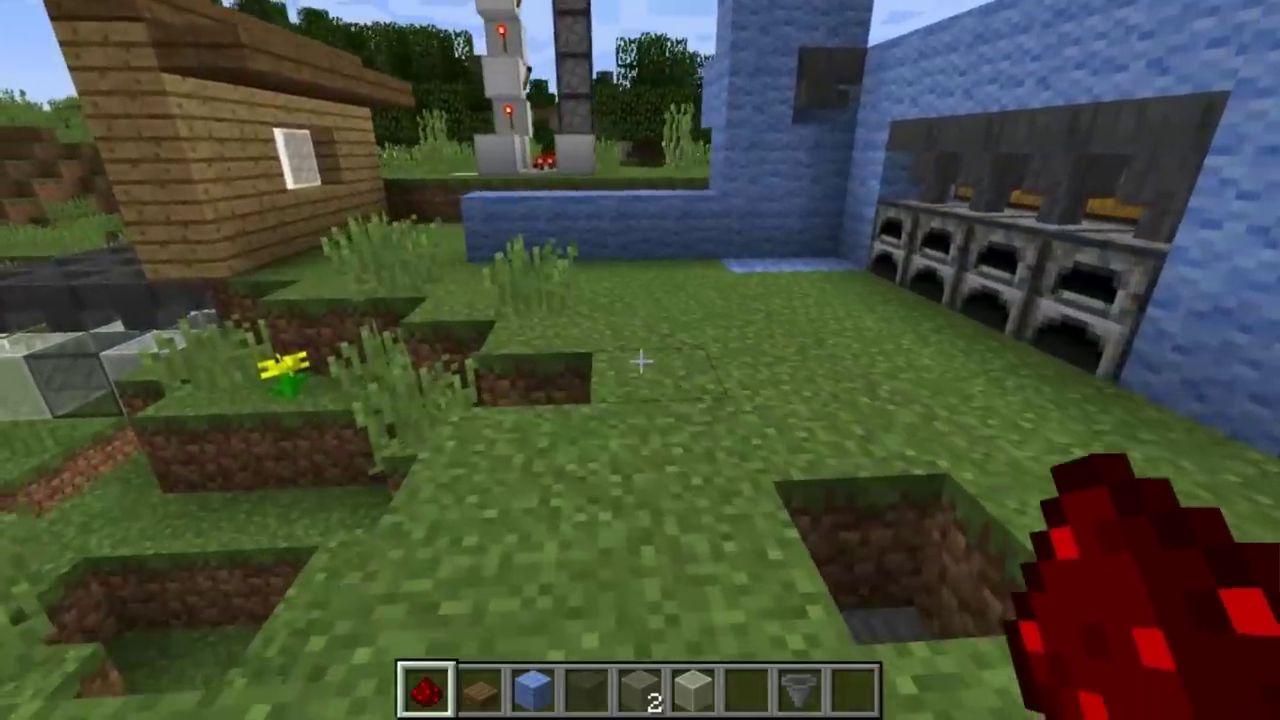
{"action": "key", "text": "Escape"}
{"action": "key", "text": "Escape"}
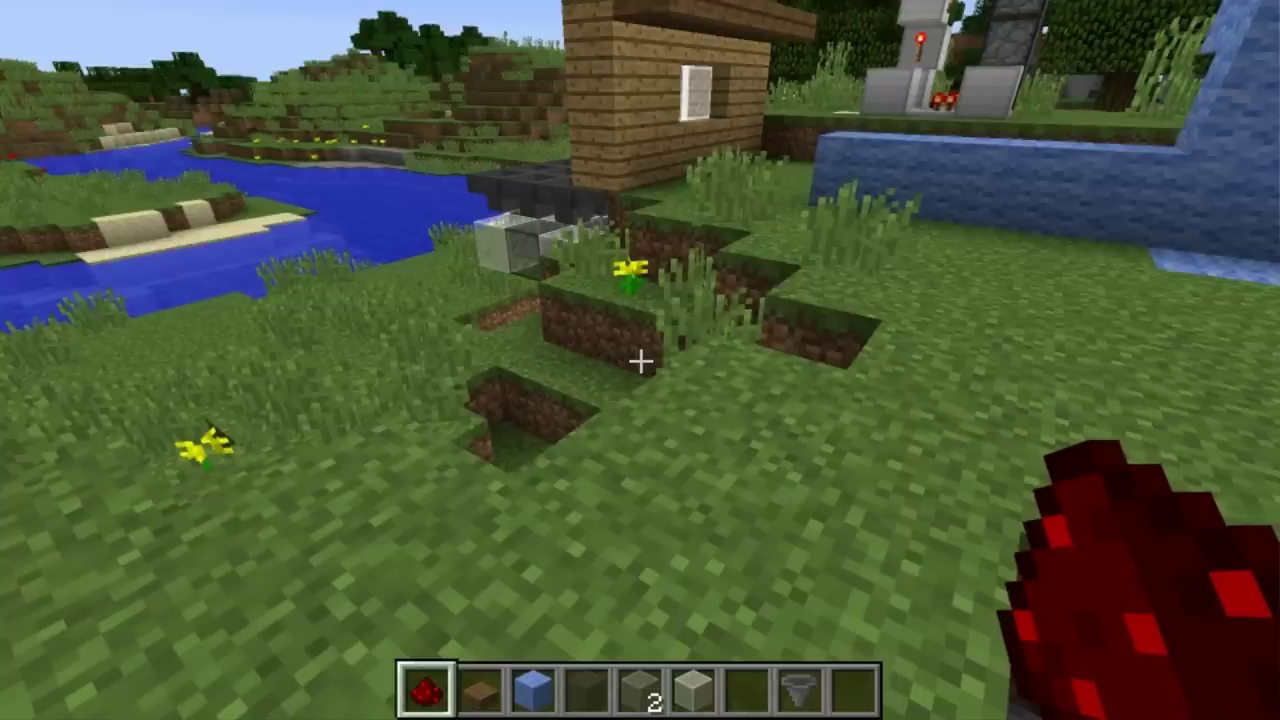
{"action": "key", "text": "Escape"}
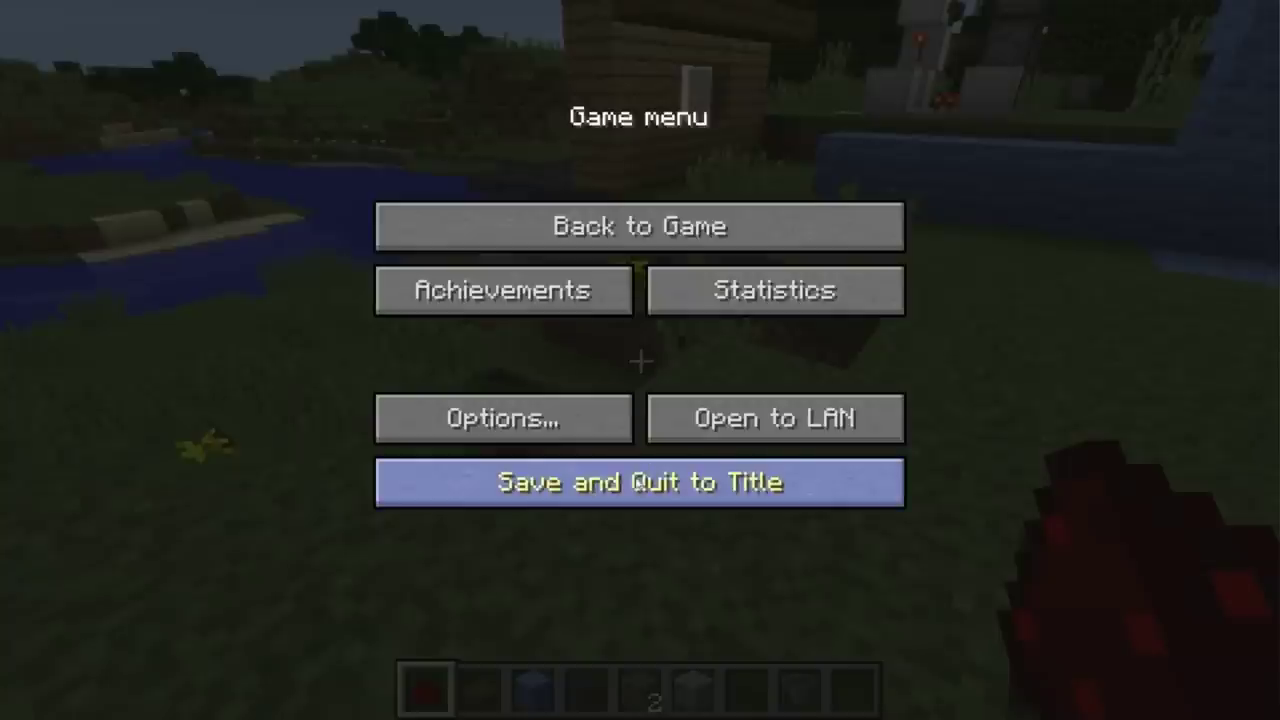
{"action": "left_click", "coordinate": [636, 480]}
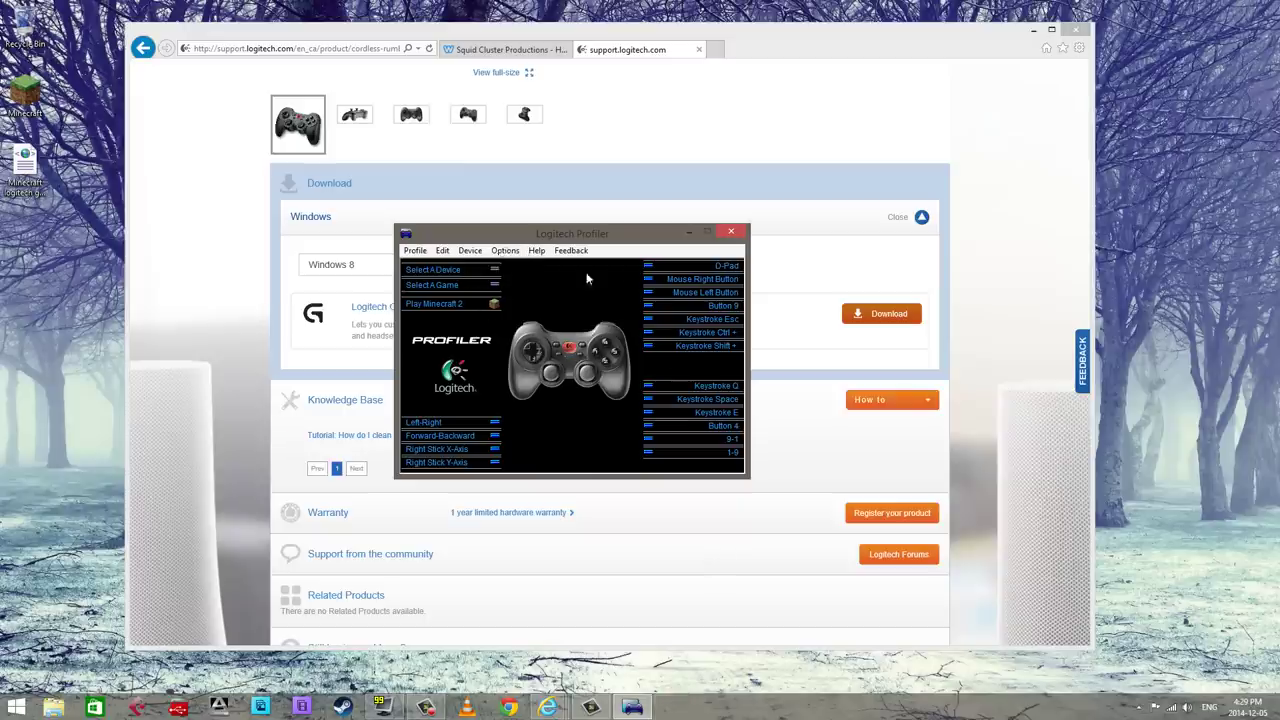
{"action": "right_click", "coordinate": [709, 443]}
{"action": "mouse_move", "coordinate": [740, 484]}
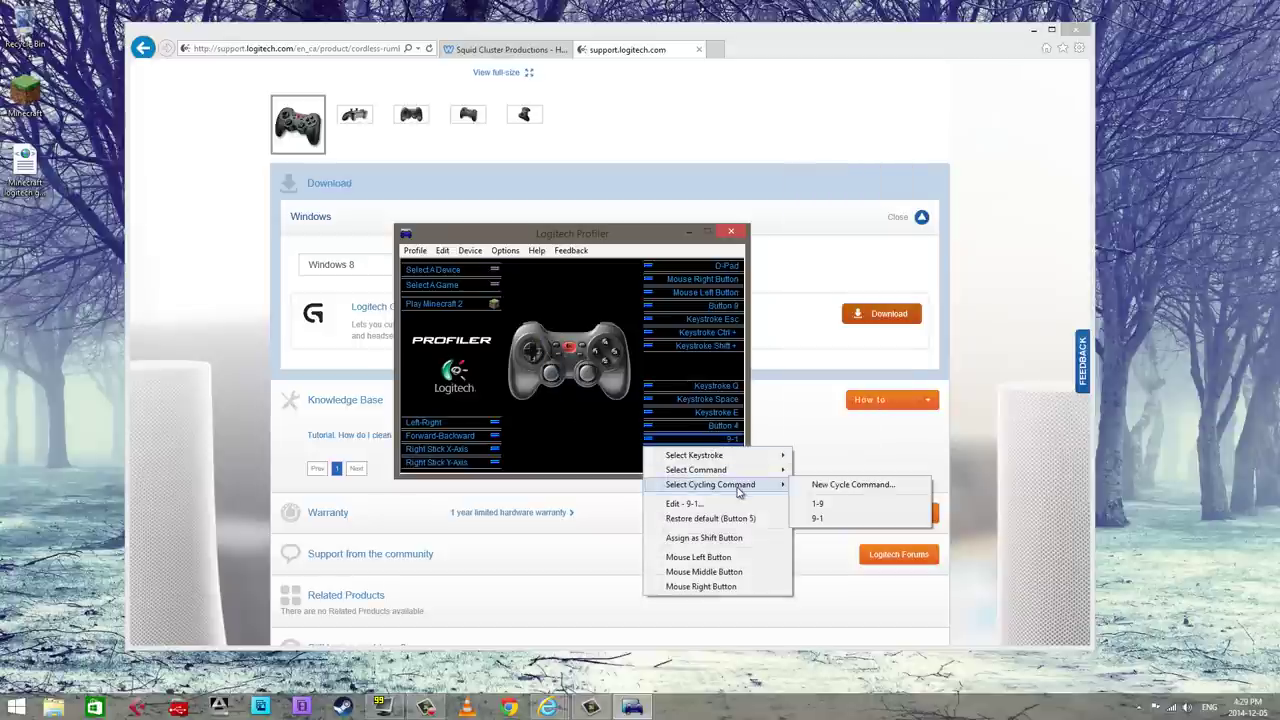
{"action": "left_click", "coordinate": [834, 486]}
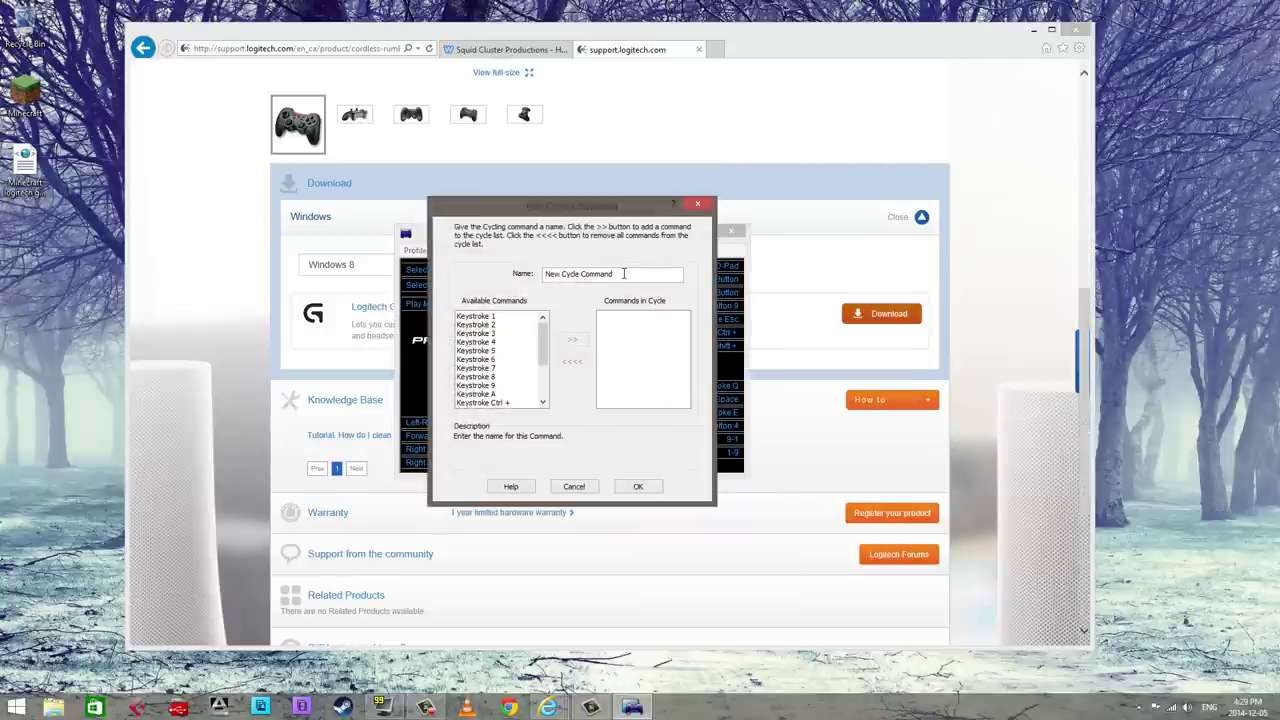
{"action": "left_click_drag", "start_coordinate": [624, 273], "coordinate": [490, 283]}
{"action": "type", "text": "1"}
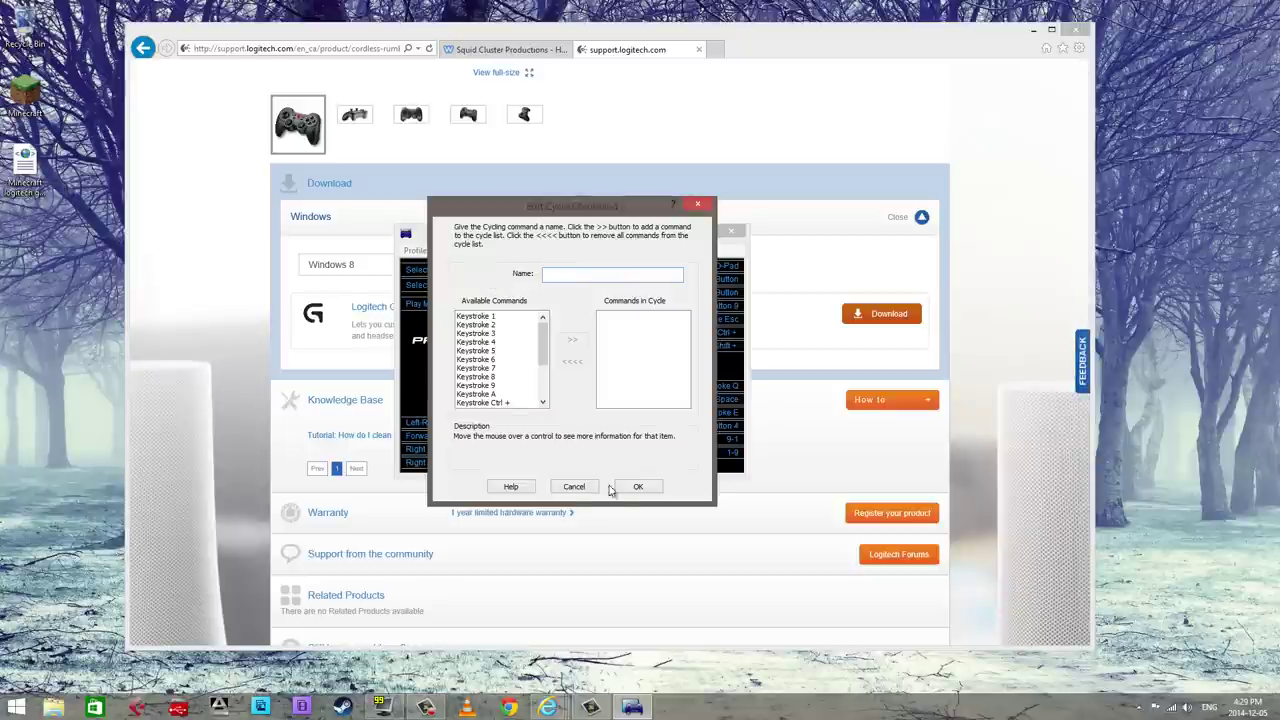
{"action": "left_click", "coordinate": [576, 487]}
- Start a new cycle command for the controller button assigned to 1-9 and name it 1-4
{"action": "right_click", "coordinate": [696, 454]}
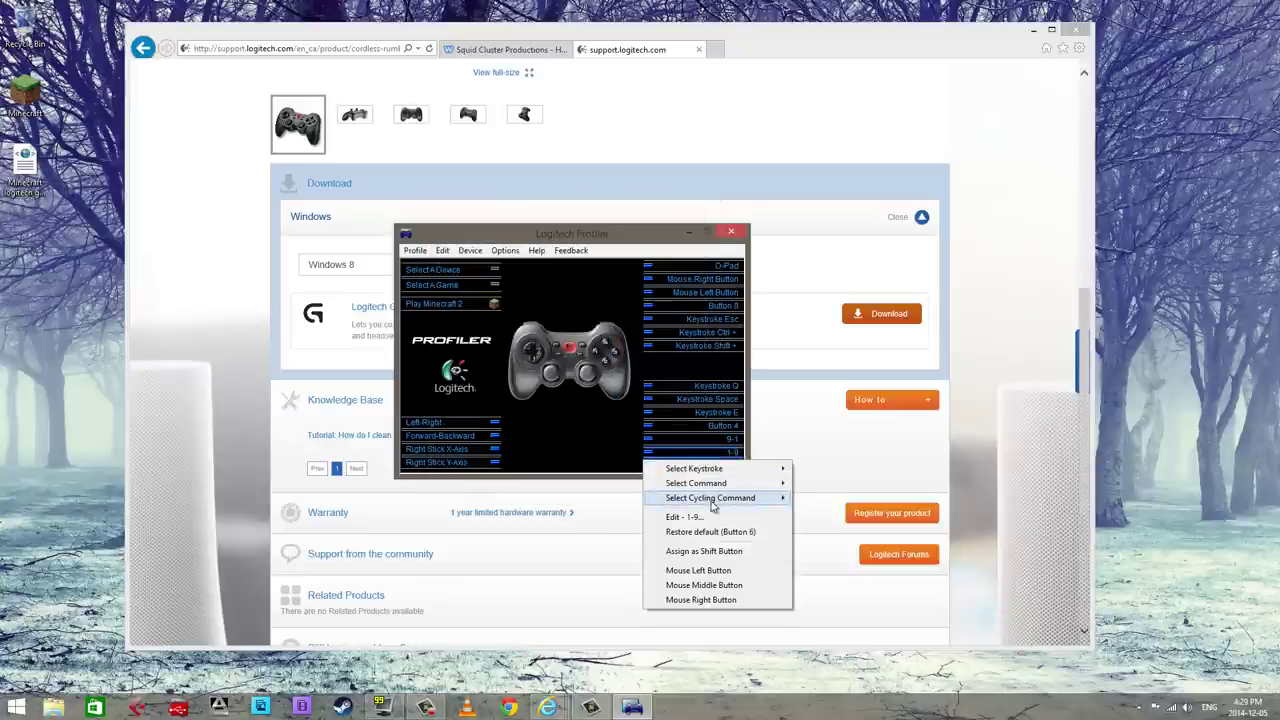
{"action": "mouse_move", "coordinate": [714, 497]}
{"action": "left_click", "coordinate": [846, 497]}
{"action": "left_click_drag", "start_coordinate": [615, 280], "coordinate": [518, 281]}
{"action": "type", "text": "1-4"}
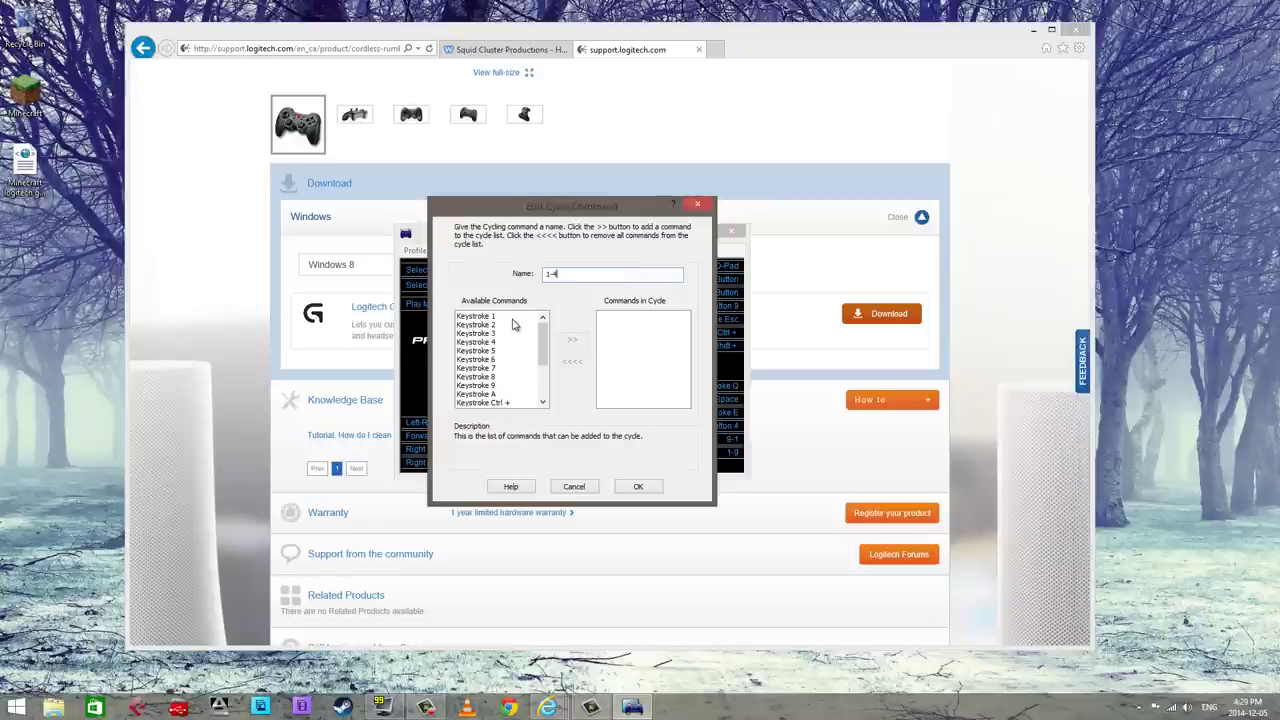
- Add Keystrokes 1, 2, 3 and 4 in order to the 1-4 cycle and save the command
{"action": "left_click", "coordinate": [505, 317]}
{"action": "left_click", "coordinate": [572, 339]}
{"action": "left_click", "coordinate": [495, 325]}
{"action": "left_click", "coordinate": [572, 339]}
{"action": "left_click", "coordinate": [530, 333]}
{"action": "left_click", "coordinate": [573, 341]}
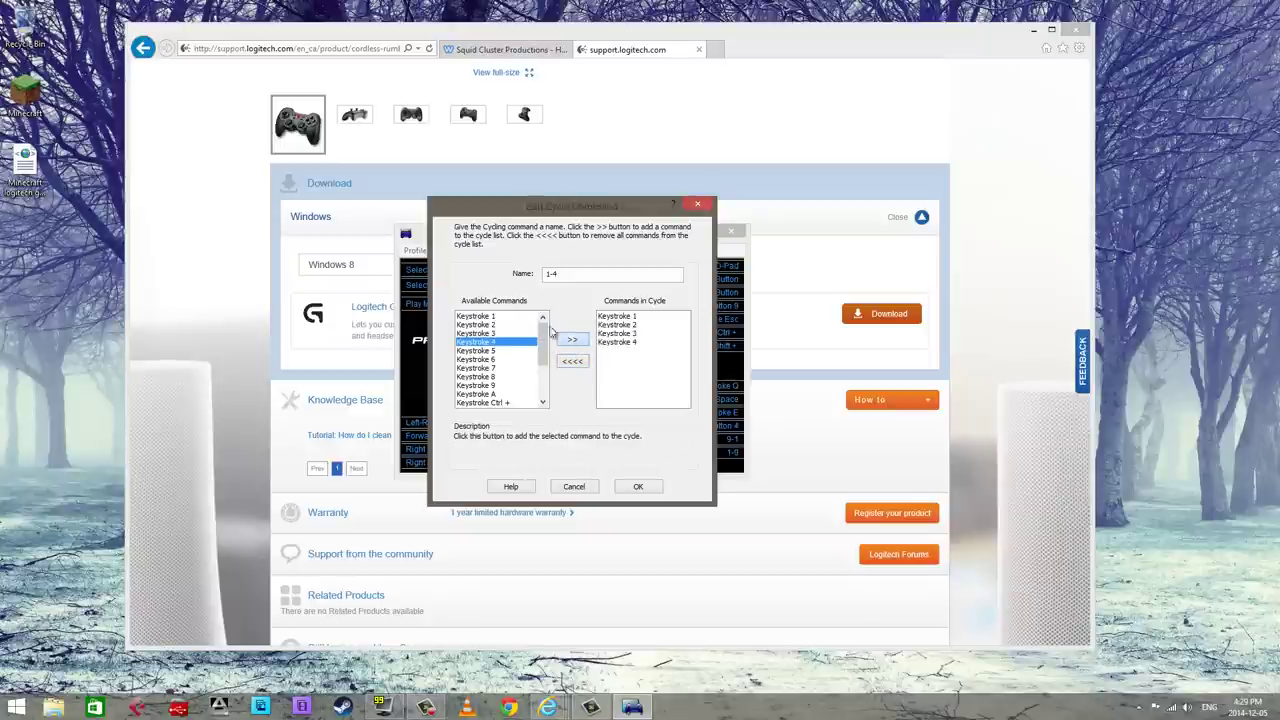
{"action": "left_click", "coordinate": [638, 486]}
- Start a new cycle command for the controller button assigned to 9-1 and name it 5-9
{"action": "right_click", "coordinate": [721, 438]}
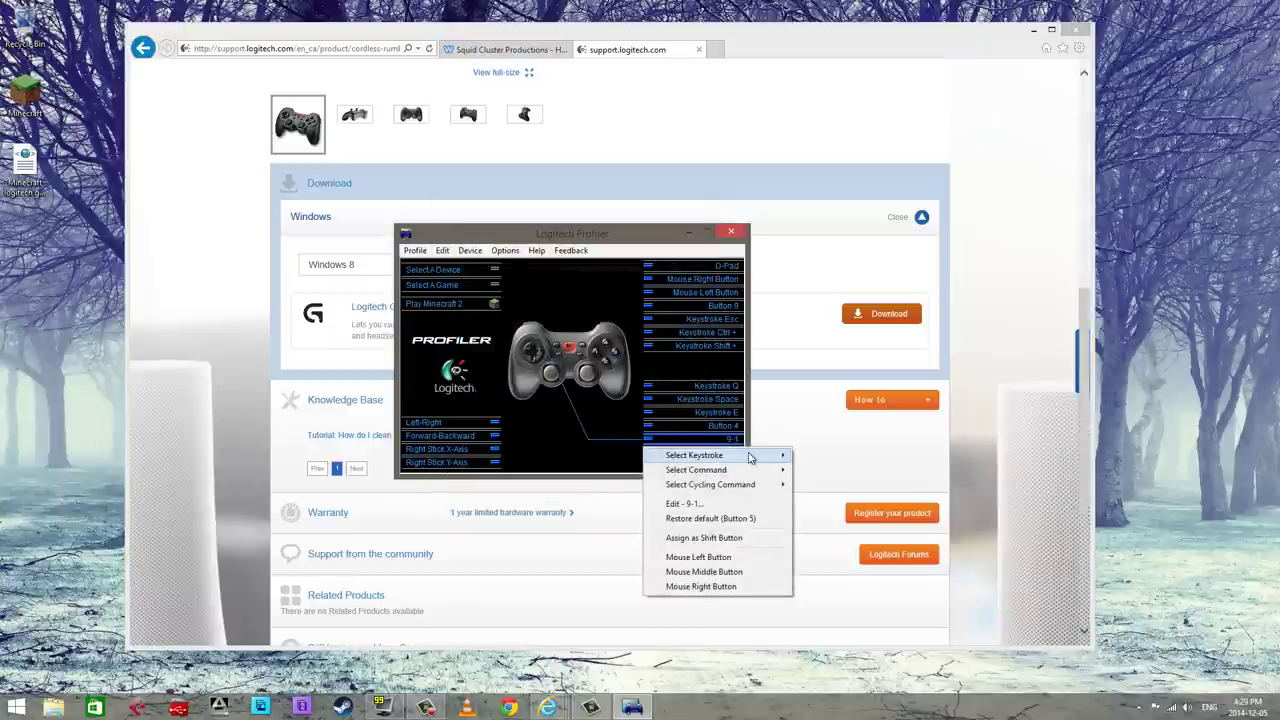
{"action": "mouse_move", "coordinate": [768, 485]}
{"action": "left_click", "coordinate": [840, 485]}
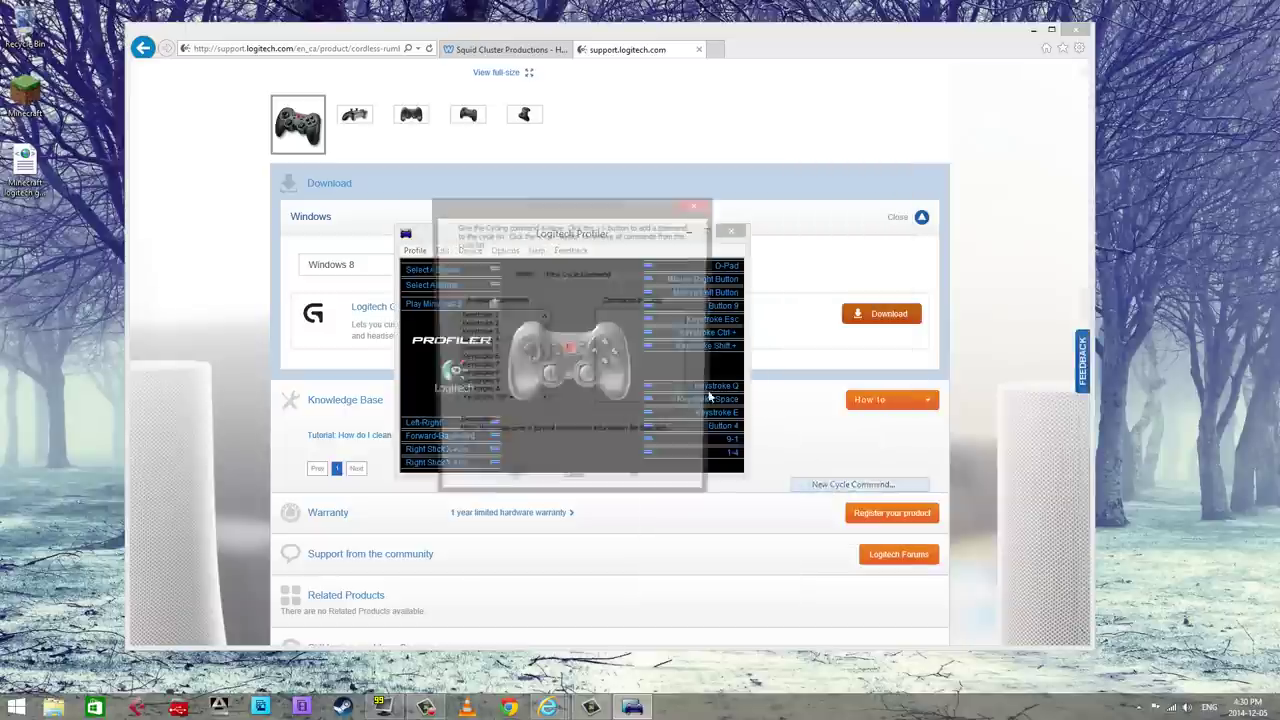
{"action": "type", "text": "5-9"}
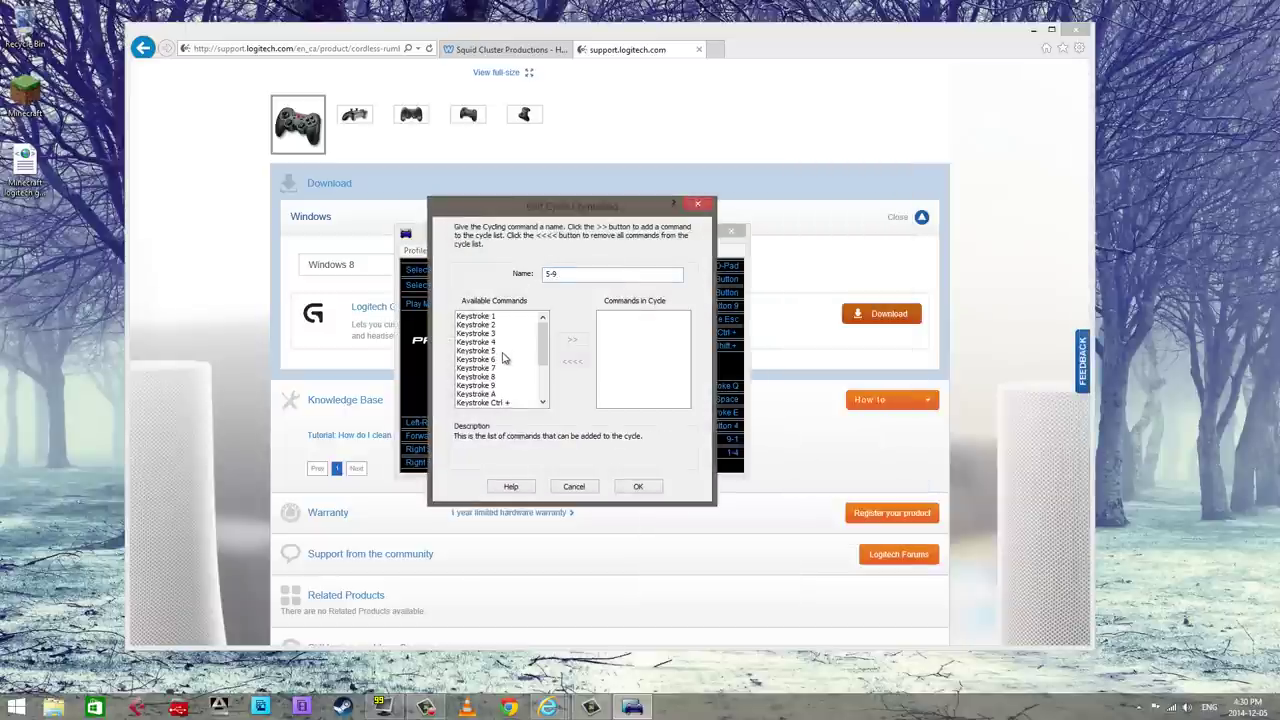
- Add Keystrokes 5, 6, 7, 8 and 9 in order to the 5-9 cycle and save the command
{"action": "left_click", "coordinate": [500, 351]}
{"action": "left_click", "coordinate": [572, 339]}
{"action": "left_click", "coordinate": [505, 359]}
{"action": "left_click", "coordinate": [572, 339]}
{"action": "left_click", "coordinate": [513, 368]}
{"action": "left_click", "coordinate": [572, 339]}
{"action": "left_click", "coordinate": [505, 376]}
{"action": "left_click", "coordinate": [572, 339]}
{"action": "left_click", "coordinate": [513, 385]}
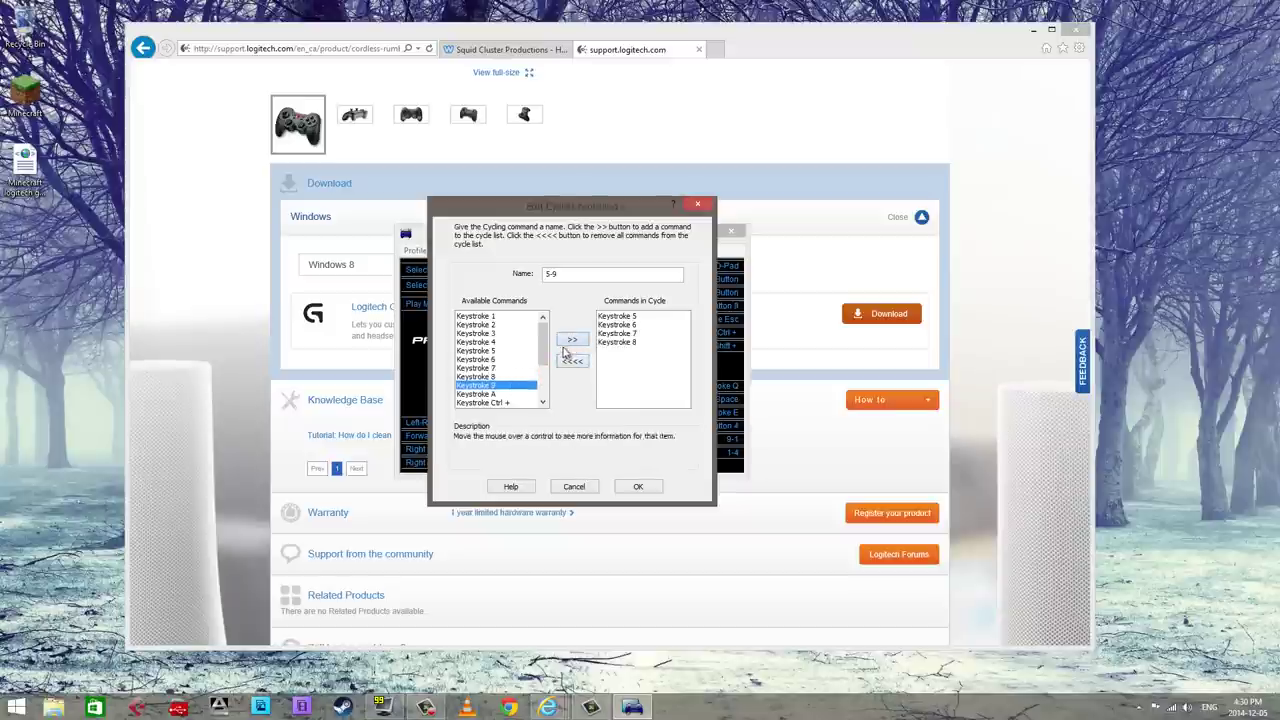
{"action": "left_click", "coordinate": [638, 486]}
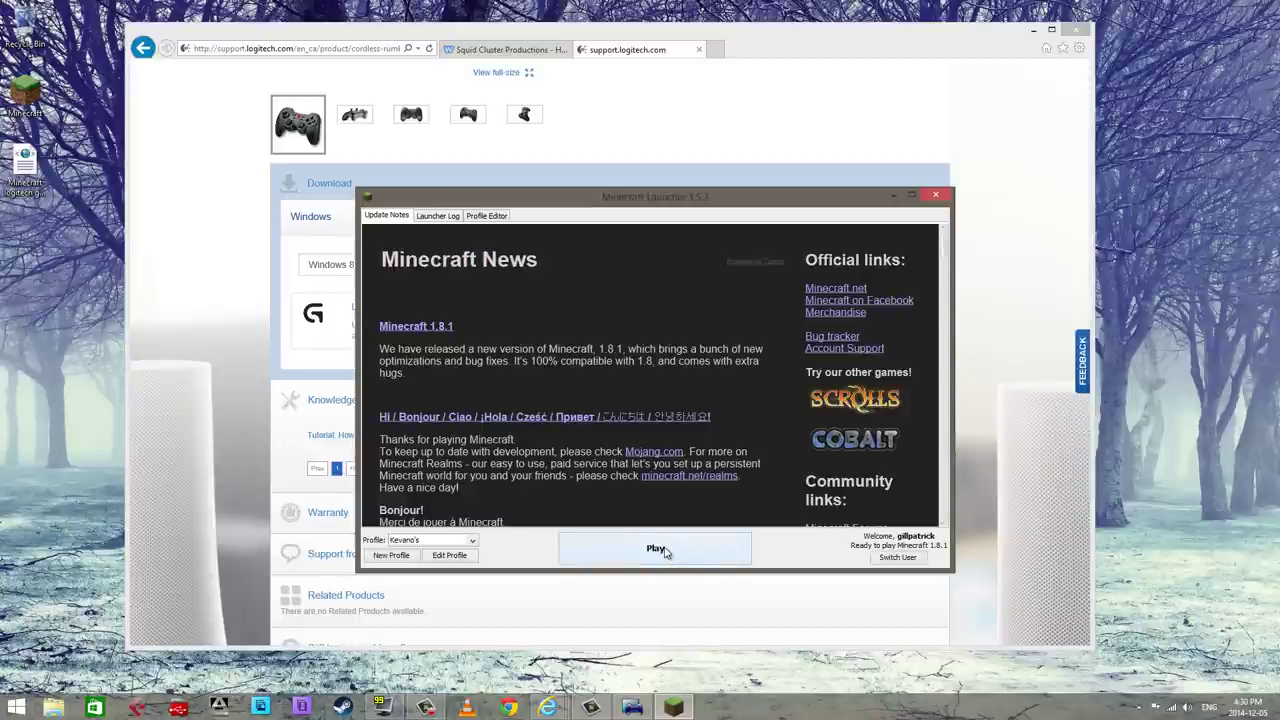
- Launch Minecraft and test the 1-4 and 5-9 hotbar cycles in the world on the grass by the river
{"action": "left_click", "coordinate": [666, 553]}
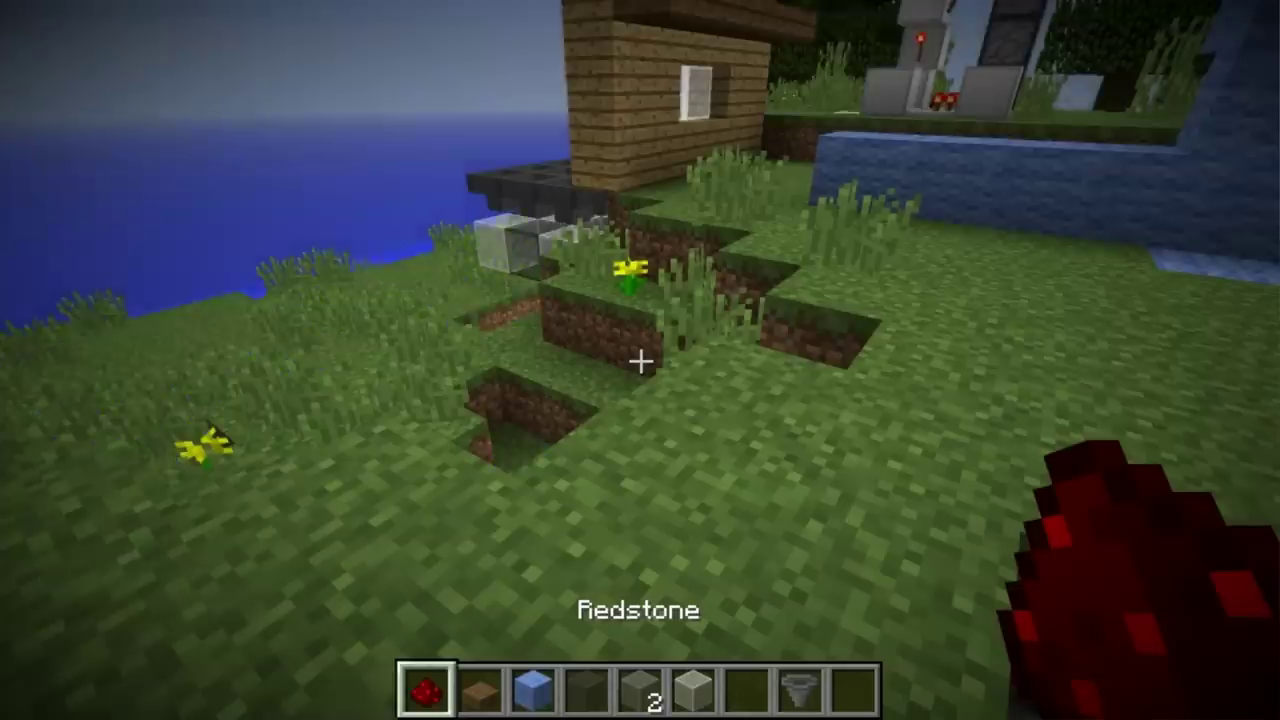
{"action": "scroll", "coordinate": [640, 360], "scroll_direction": "down", "scroll_amount": 5}
{"action": "scroll", "coordinate": [640, 360], "scroll_direction": "down", "scroll_amount": 6}
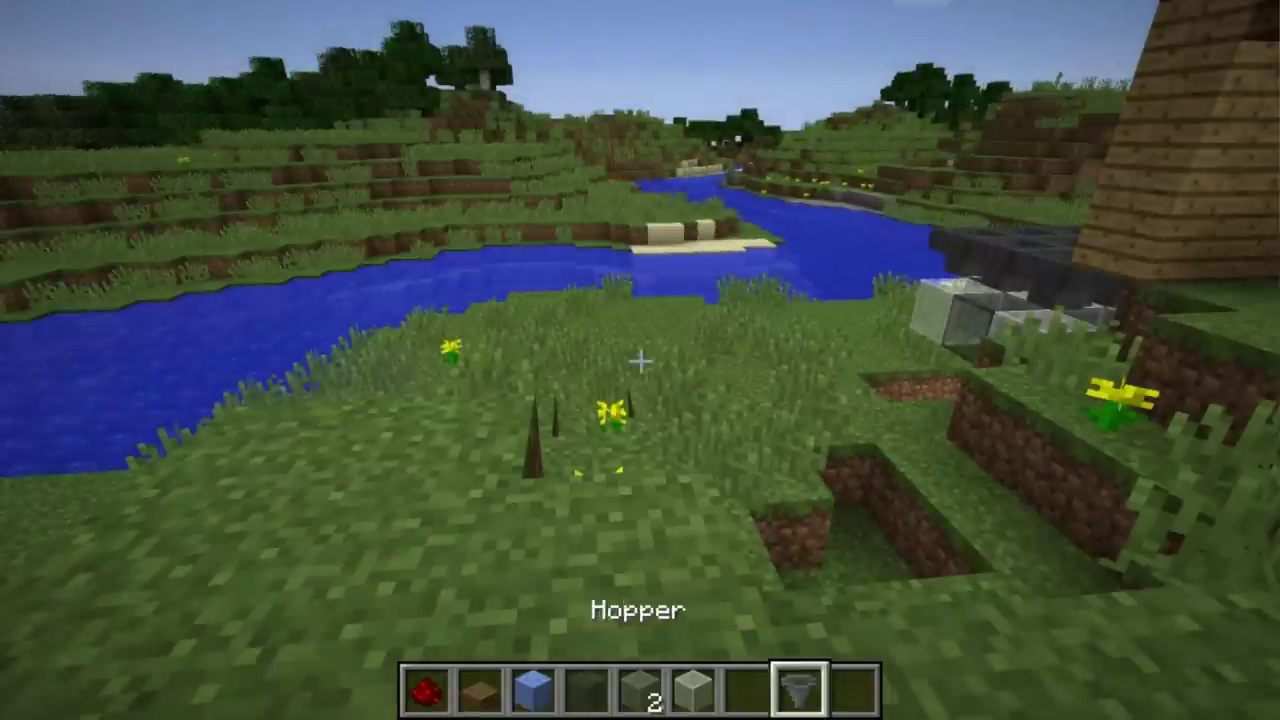
{"action": "scroll", "coordinate": [640, 360], "scroll_direction": "up", "scroll_amount": 1}
{"action": "scroll", "coordinate": [640, 360], "scroll_direction": "up", "scroll_amount": 1}
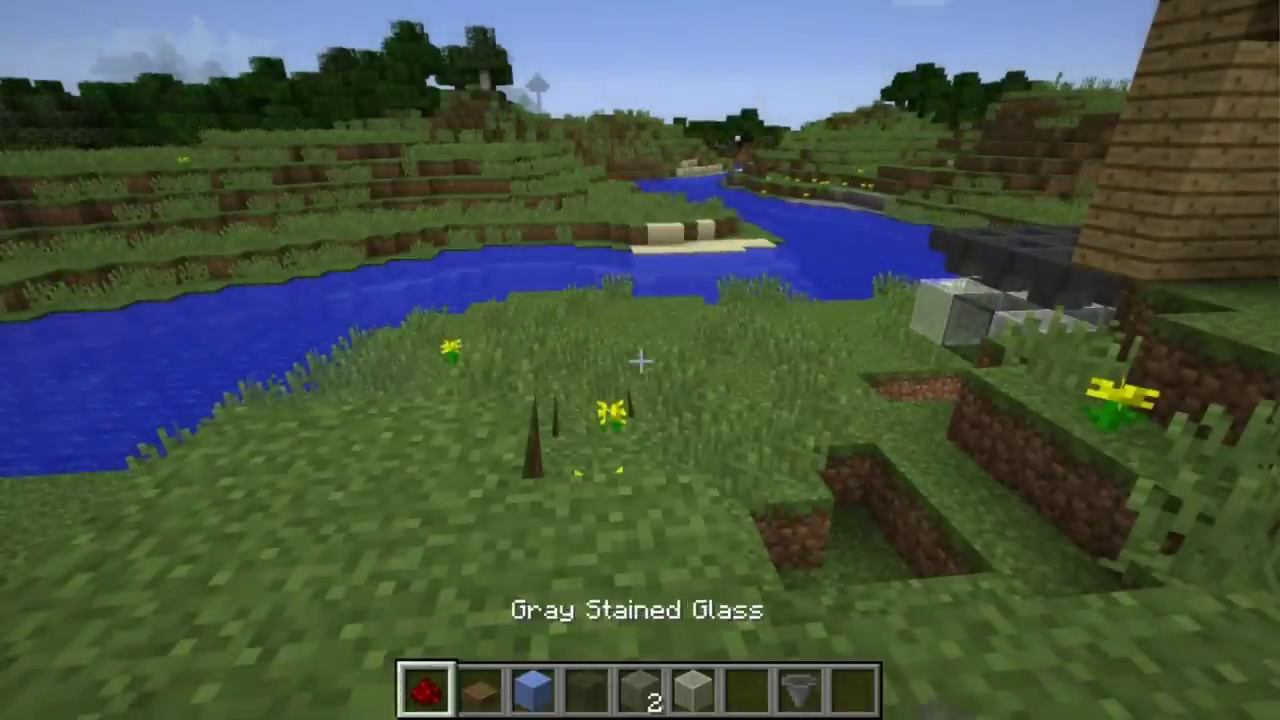
{"action": "scroll", "coordinate": [640, 360], "scroll_direction": "down", "scroll_amount": 2}
{"action": "scroll", "coordinate": [640, 360], "scroll_direction": "up", "scroll_amount": 2}
{"action": "scroll", "coordinate": [640, 360], "scroll_direction": "down", "scroll_amount": 3}
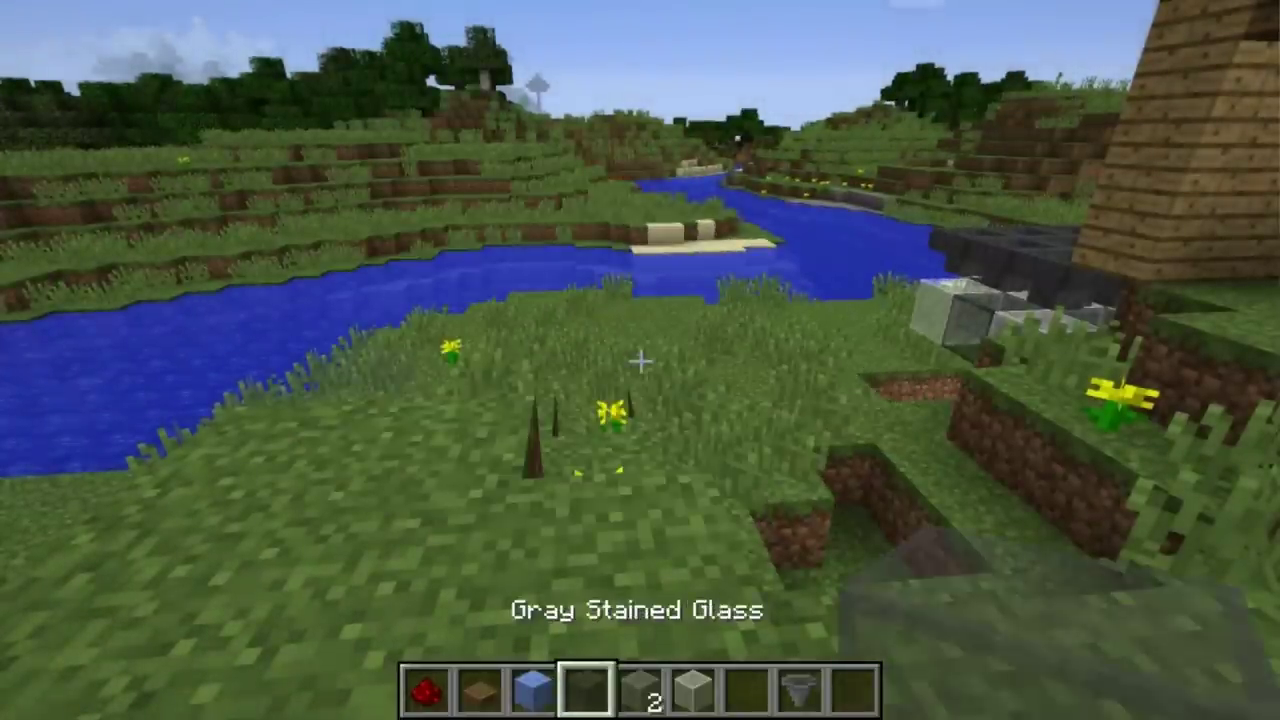
{"action": "scroll", "coordinate": [640, 360], "scroll_direction": "up", "scroll_amount": 2}
{"action": "scroll", "coordinate": [640, 360], "scroll_direction": "down", "scroll_amount": 2}
{"action": "scroll", "coordinate": [640, 360], "scroll_direction": "up", "scroll_amount": 3}
{"action": "scroll", "coordinate": [640, 360], "scroll_direction": "down", "scroll_amount": 4}
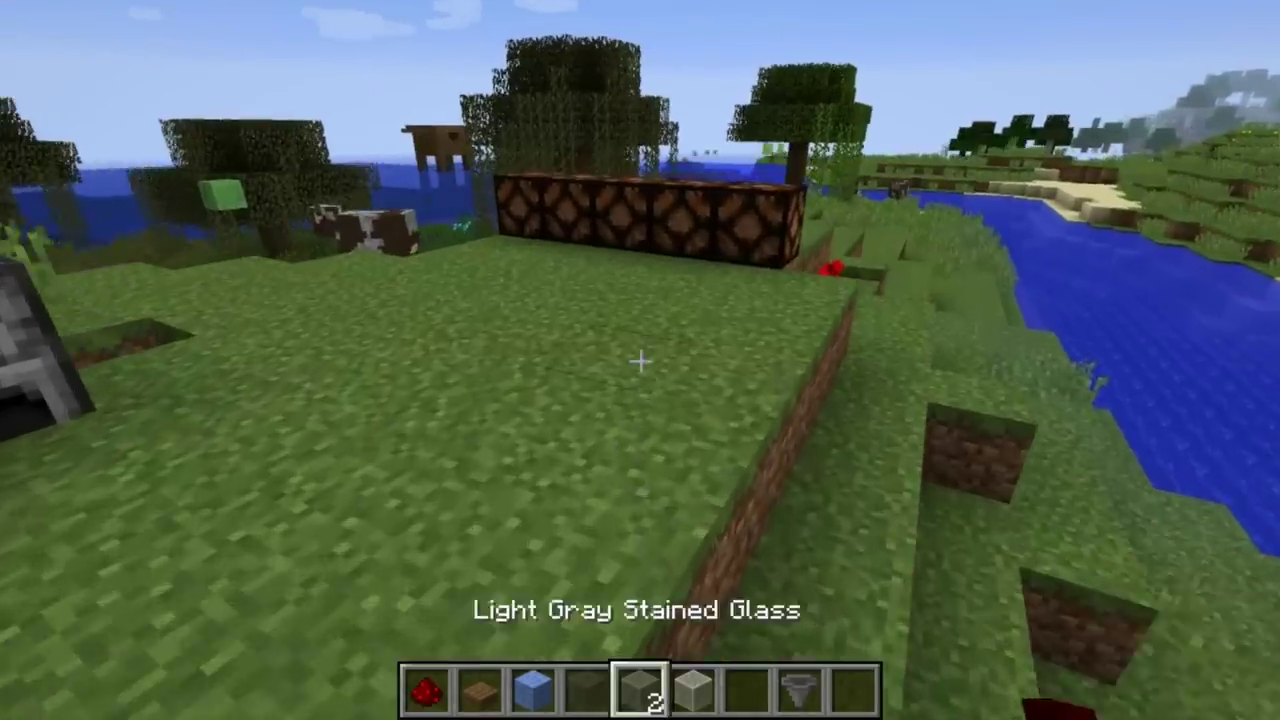
- Alternate between the two hotbar cycles while walking on the grass near the row of redstone lamps
{"action": "scroll", "coordinate": [640, 361], "scroll_direction": "down", "scroll_amount": 3}
{"action": "scroll", "coordinate": [640, 360], "scroll_direction": "up", "scroll_amount": 4}
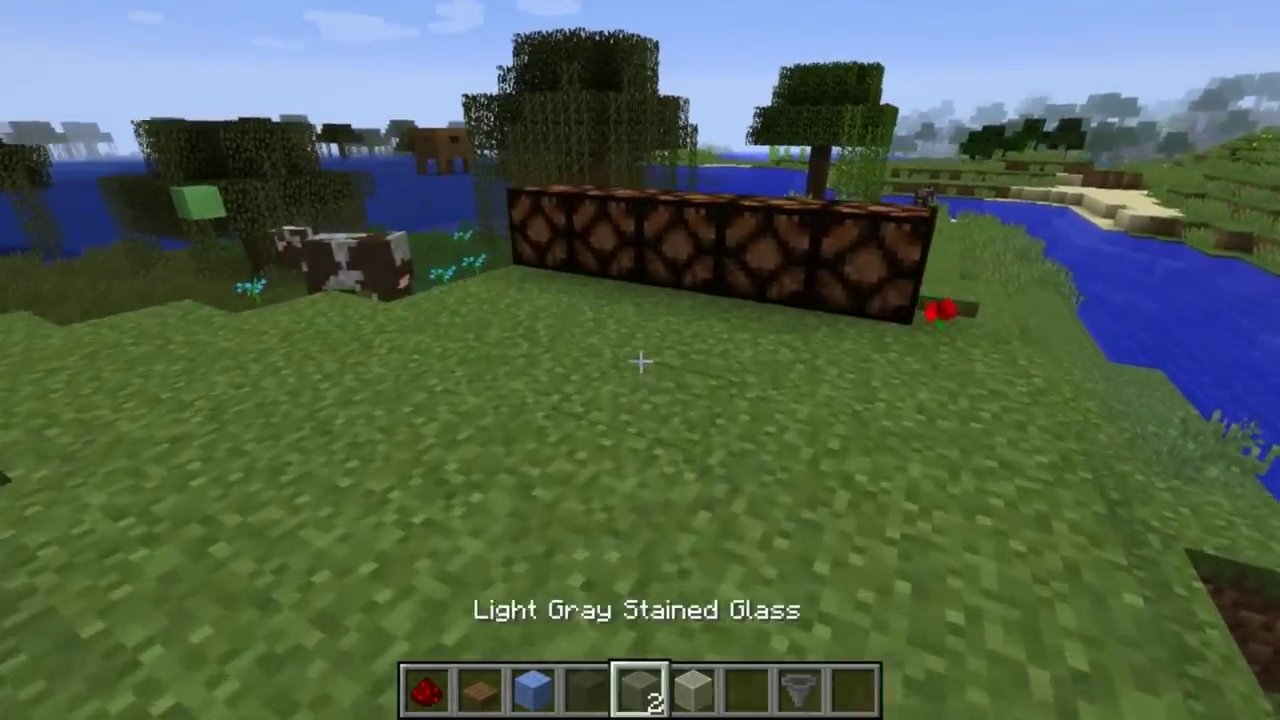
{"action": "scroll", "coordinate": [640, 360], "scroll_direction": "down", "scroll_amount": 4}
{"action": "scroll", "coordinate": [640, 360], "scroll_direction": "up", "scroll_amount": 4}
{"action": "scroll", "coordinate": [640, 360], "scroll_direction": "down", "scroll_amount": 3}
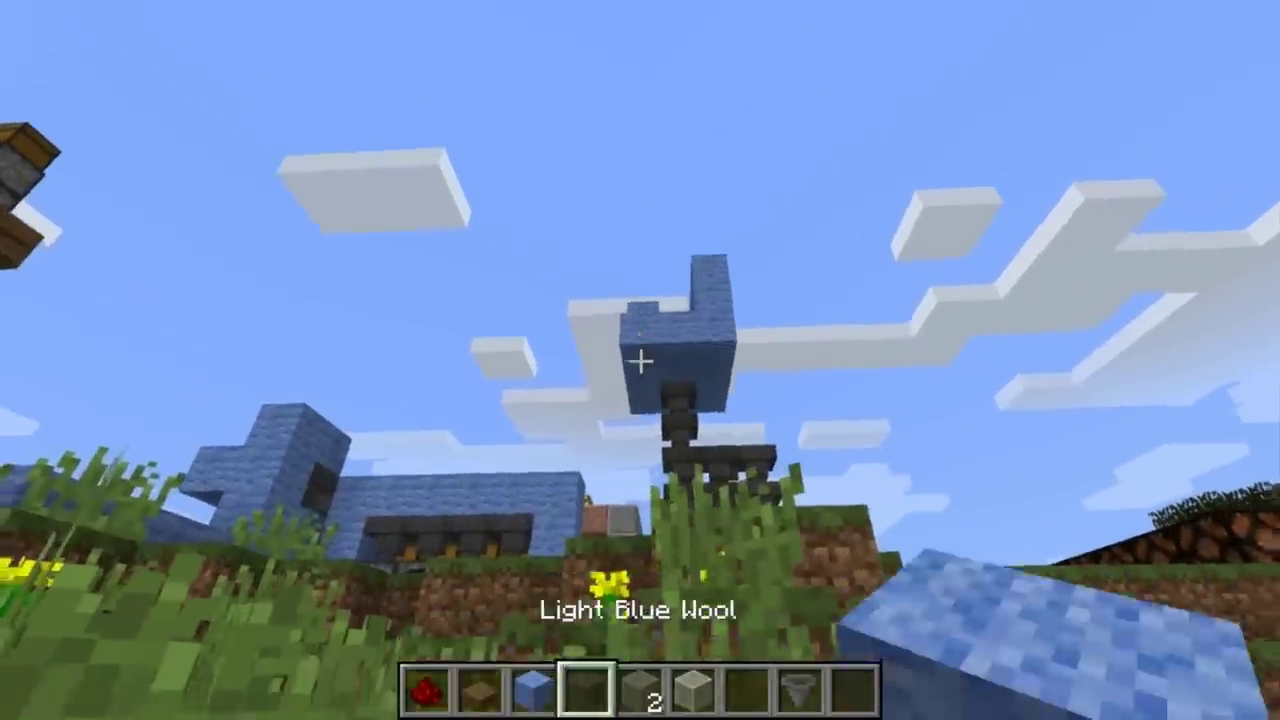
- Cycle the hotbar among the first four slots while approaching the blue wool and hopper structure
{"action": "scroll", "coordinate": [640, 360], "scroll_direction": "up", "scroll_amount": 2}
{"action": "scroll", "coordinate": [640, 360], "scroll_direction": "up", "scroll_amount": 1}
{"action": "scroll", "coordinate": [640, 360], "scroll_direction": "down", "scroll_amount": 1}
{"action": "scroll", "coordinate": [640, 360], "scroll_direction": "up", "scroll_amount": 1}
{"action": "scroll", "coordinate": [640, 360], "scroll_direction": "down", "scroll_amount": 3}
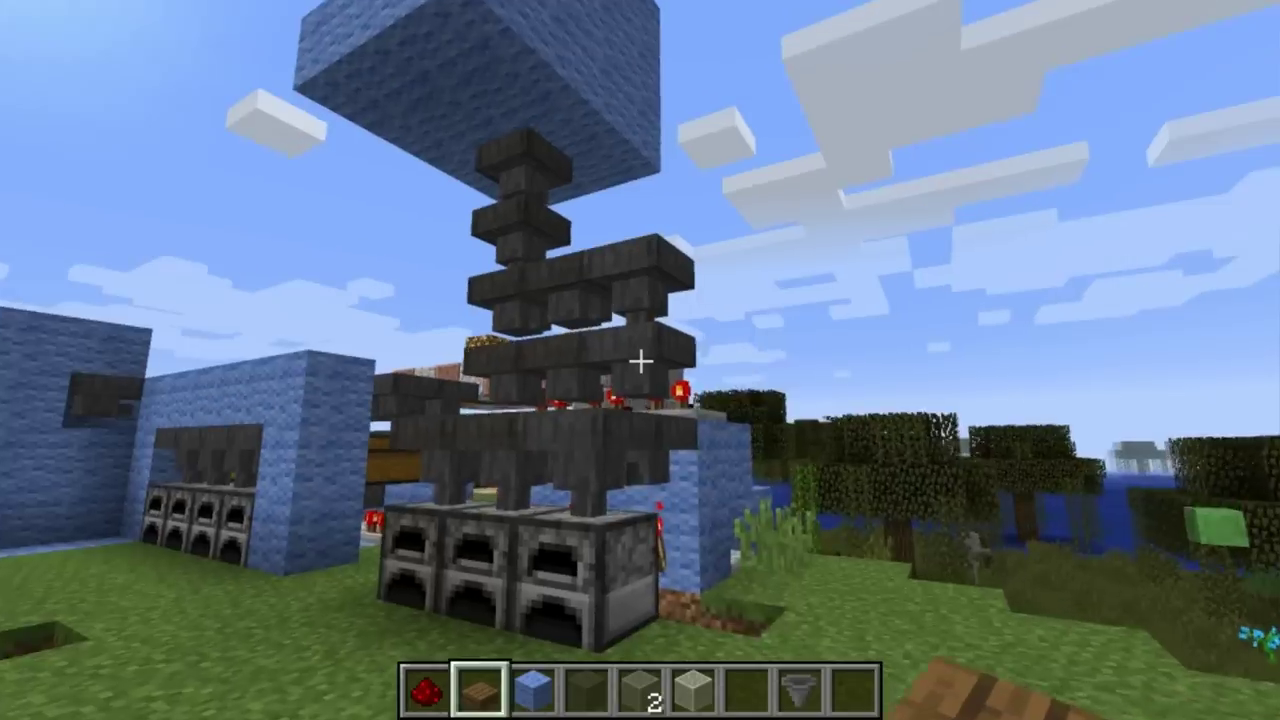
- Test both hotbar cycles repeatedly beside the furnaces and hopper tower, finishing on the empty seventh slot
{"action": "scroll", "coordinate": [640, 360], "scroll_direction": "down", "scroll_amount": 4}
{"action": "scroll", "coordinate": [640, 360], "scroll_direction": "down", "scroll_amount": 2}
{"action": "scroll", "coordinate": [640, 360], "scroll_direction": "up", "scroll_amount": 3}
{"action": "scroll", "coordinate": [640, 360], "scroll_direction": "down", "scroll_amount": 2}
{"action": "scroll", "coordinate": [640, 360], "scroll_direction": "down", "scroll_amount": 2}
{"action": "scroll", "coordinate": [640, 360], "scroll_direction": "up", "scroll_amount": 3}
{"action": "scroll", "coordinate": [640, 360], "scroll_direction": "down", "scroll_amount": 1}
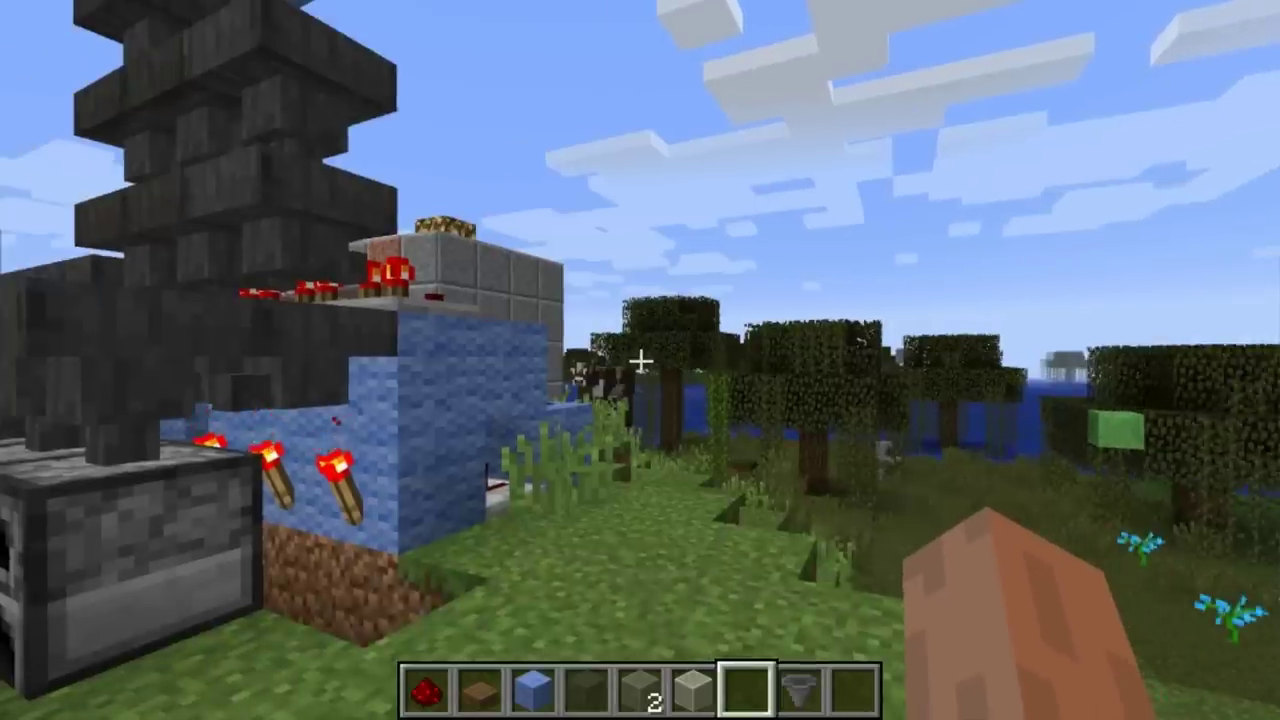
- Save and quit the world to the title screen, and switch back to Logitech Profiler
{"action": "key", "text": "Escape"}
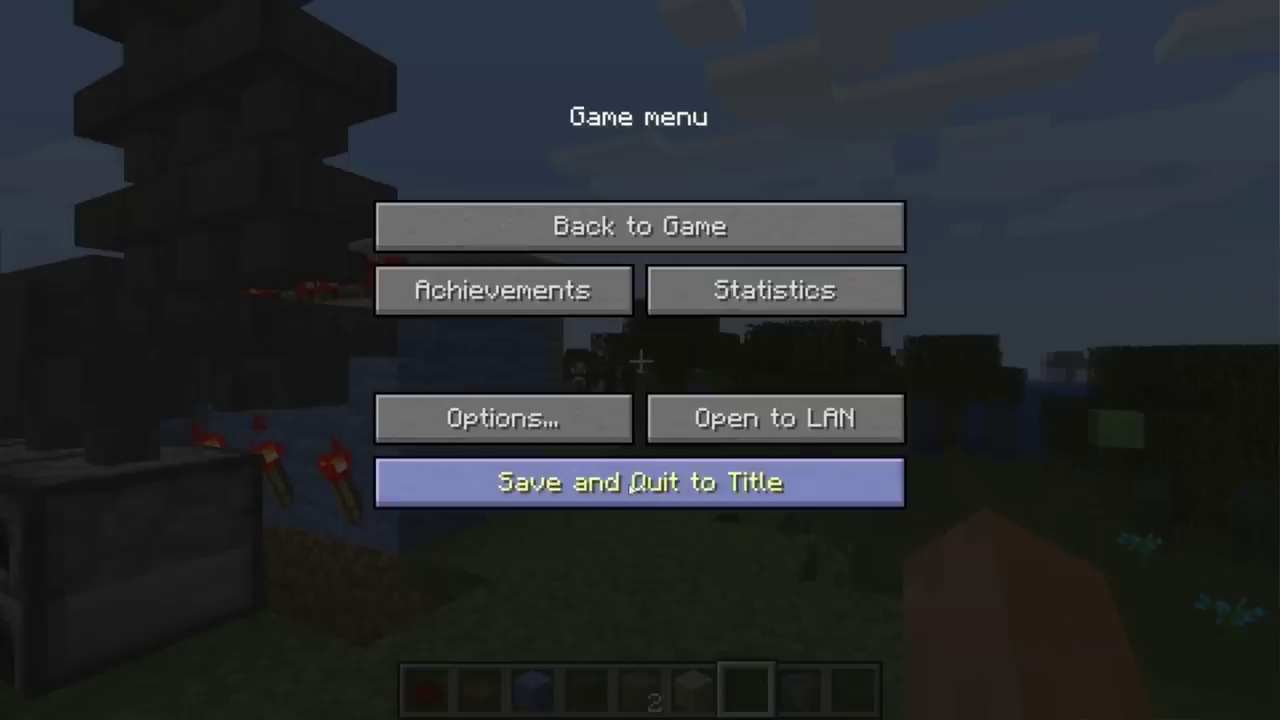
{"action": "left_click", "coordinate": [640, 482]}
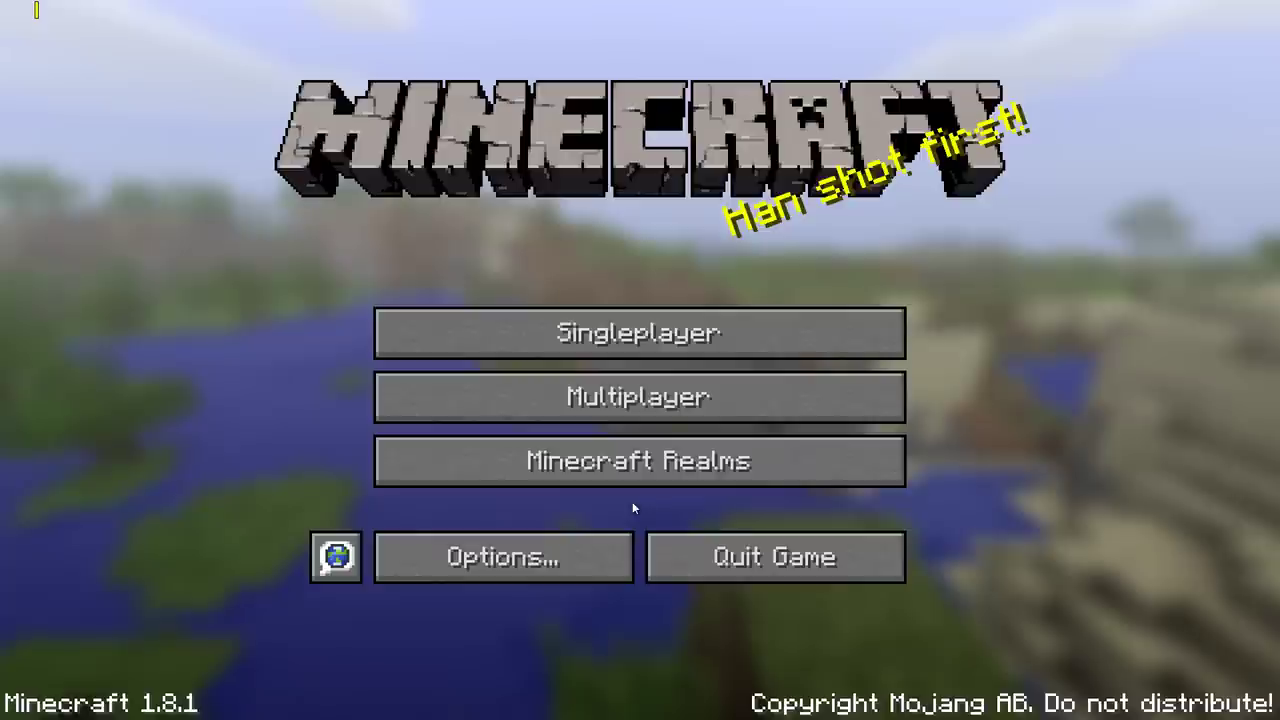
{"action": "key", "text": "alt+Tab"}
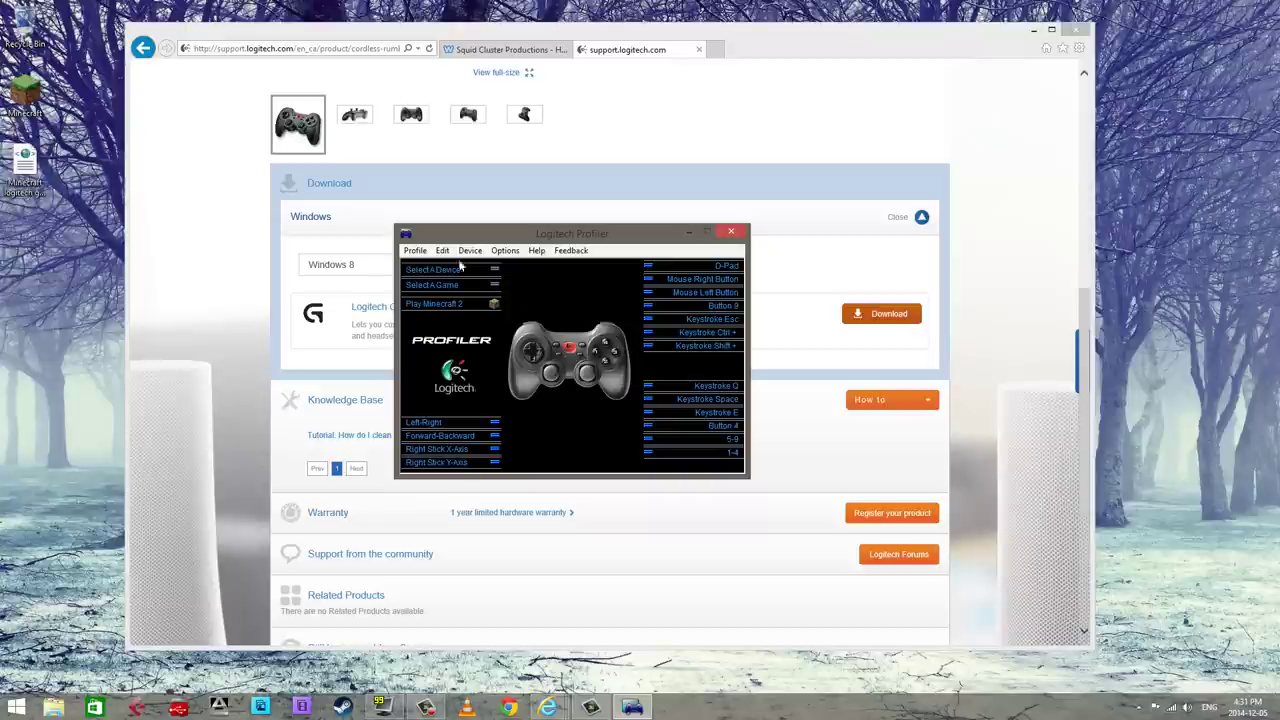
- Export the profile to the Desktop as "Minecraft logitech game profile", replacing the existing XML file
{"action": "left_click", "coordinate": [415, 250]}
{"action": "left_click", "coordinate": [449, 314]}
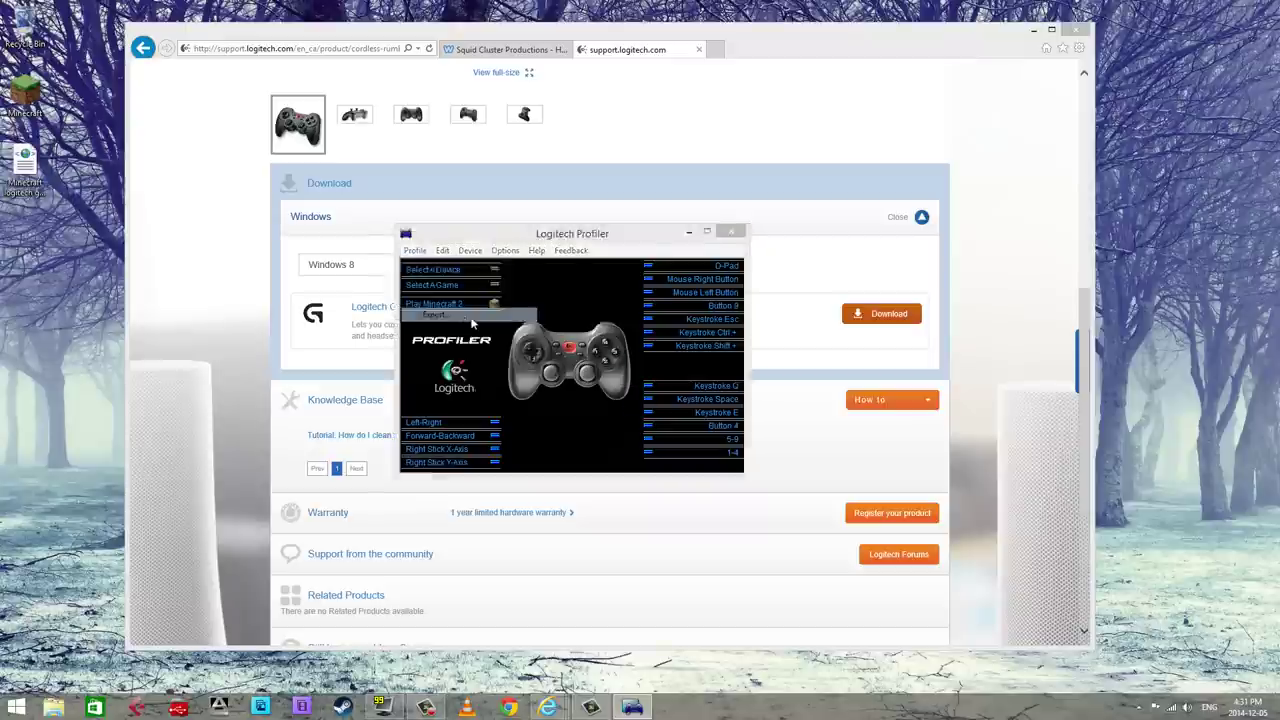
{"action": "left_click", "coordinate": [530, 380]}
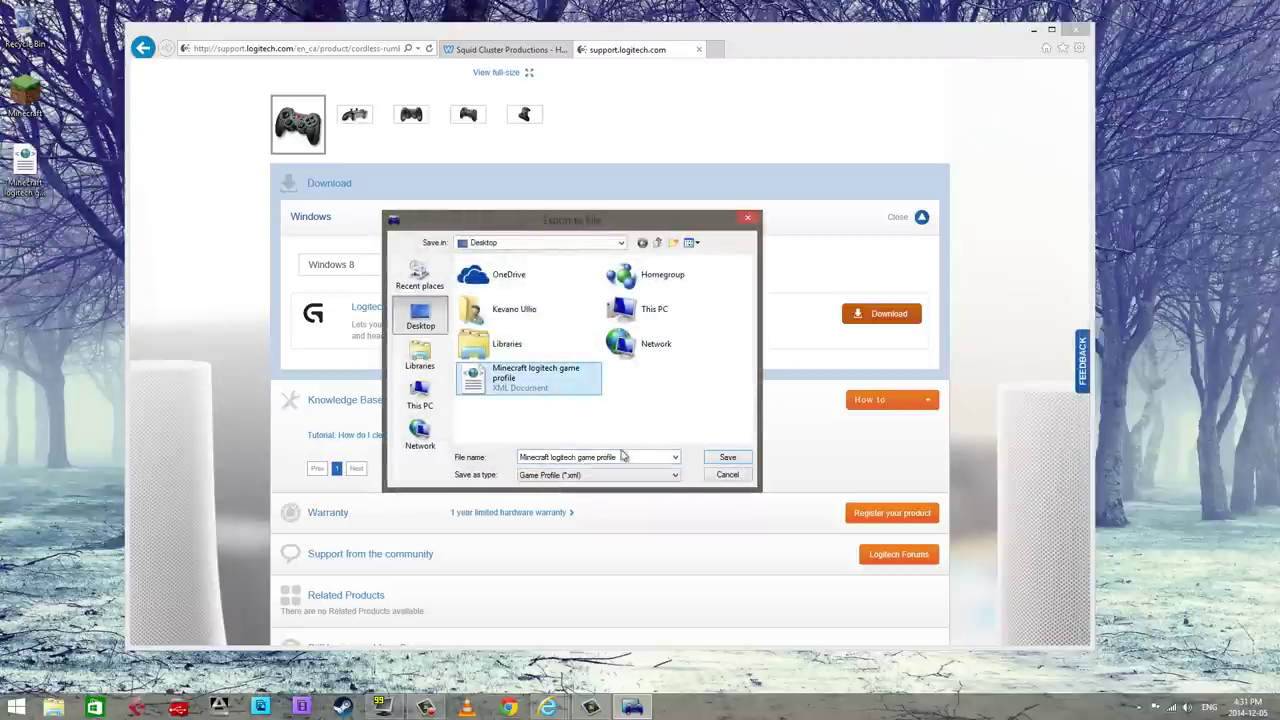
{"action": "left_click", "coordinate": [727, 457]}
{"action": "left_click", "coordinate": [680, 357]}
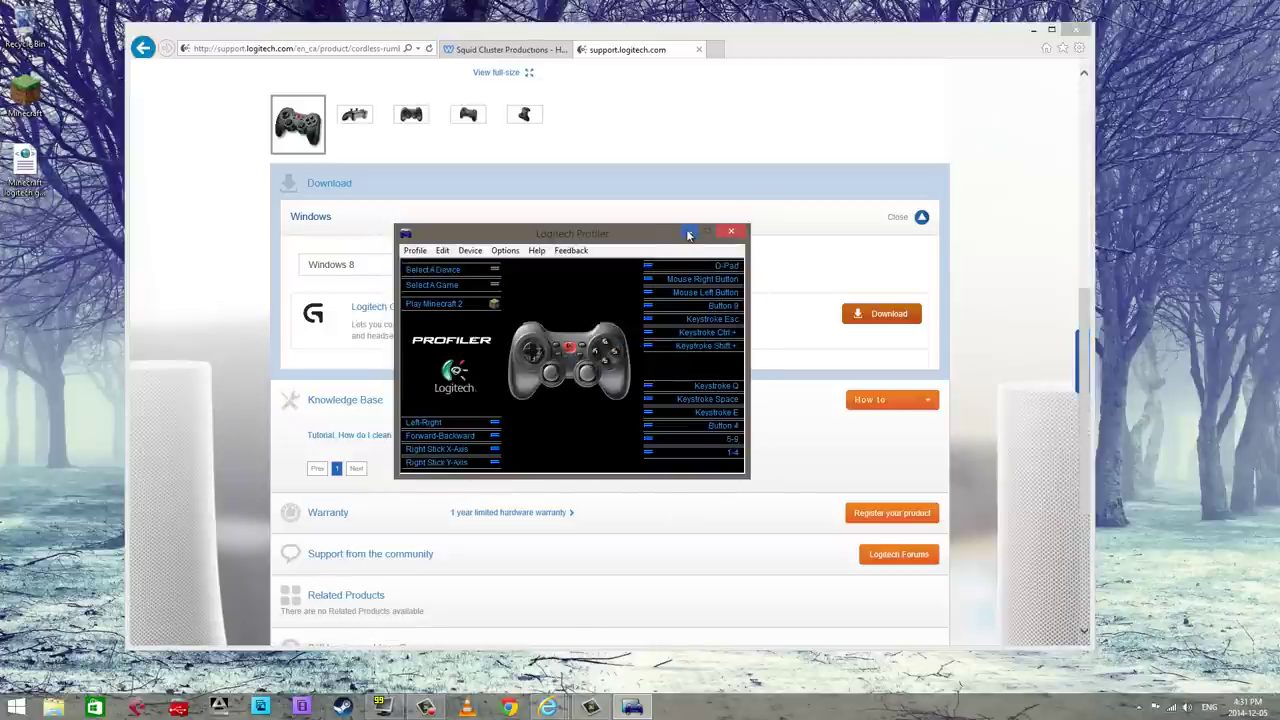
- Minimize Logitech Profiler and bring up the Squid Cluster Productions home page in the browser
{"action": "left_click", "coordinate": [688, 234]}
{"action": "left_click", "coordinate": [515, 52]}
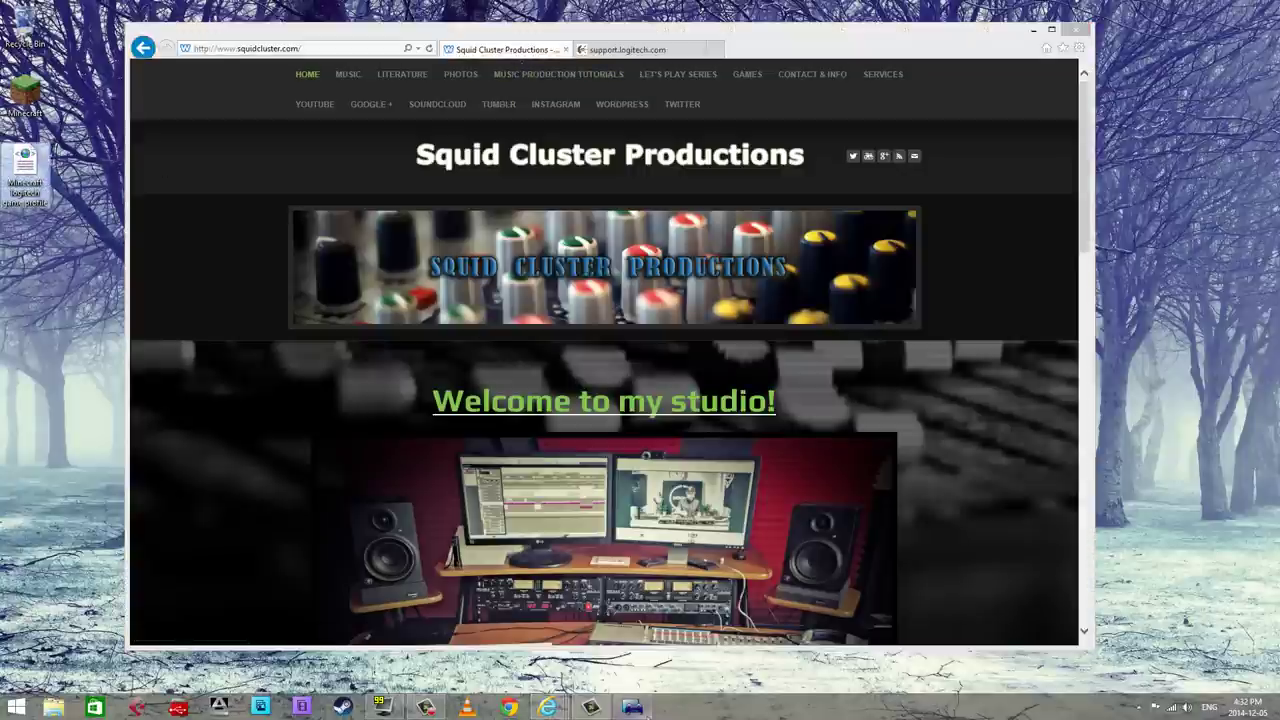
{"action": "left_click", "coordinate": [640, 709]}
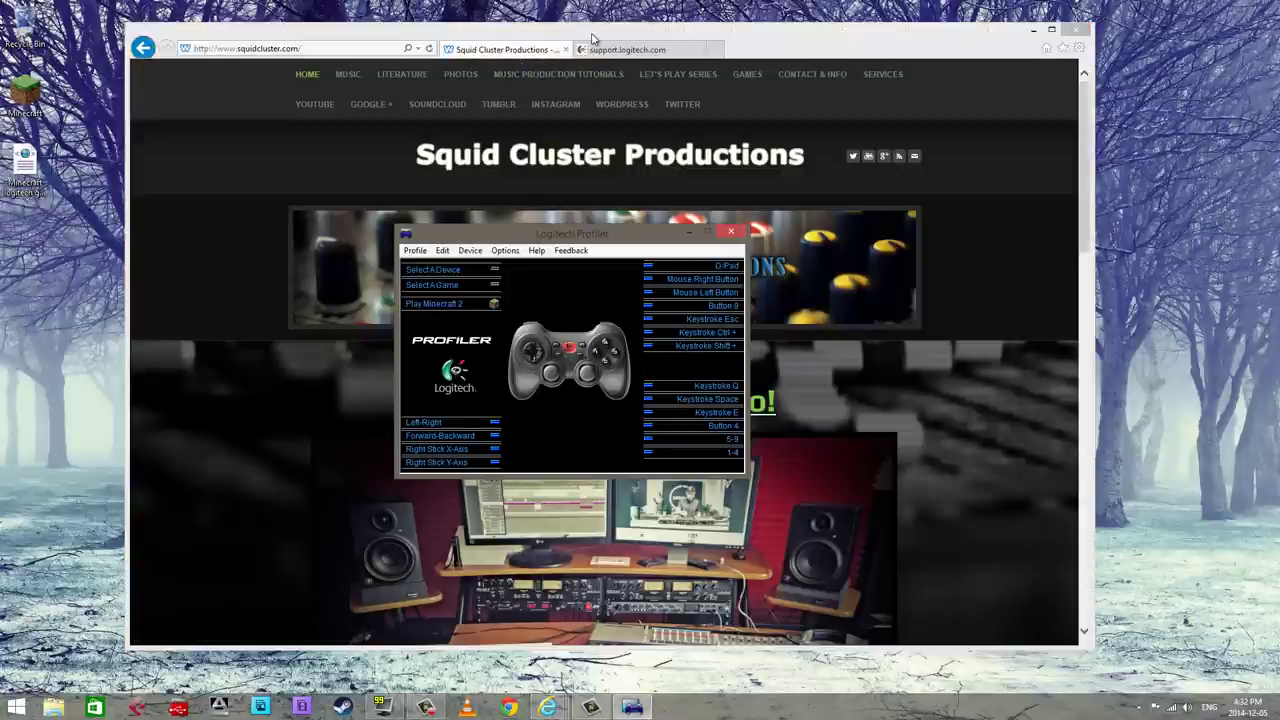
{"action": "left_click", "coordinate": [592, 38]}
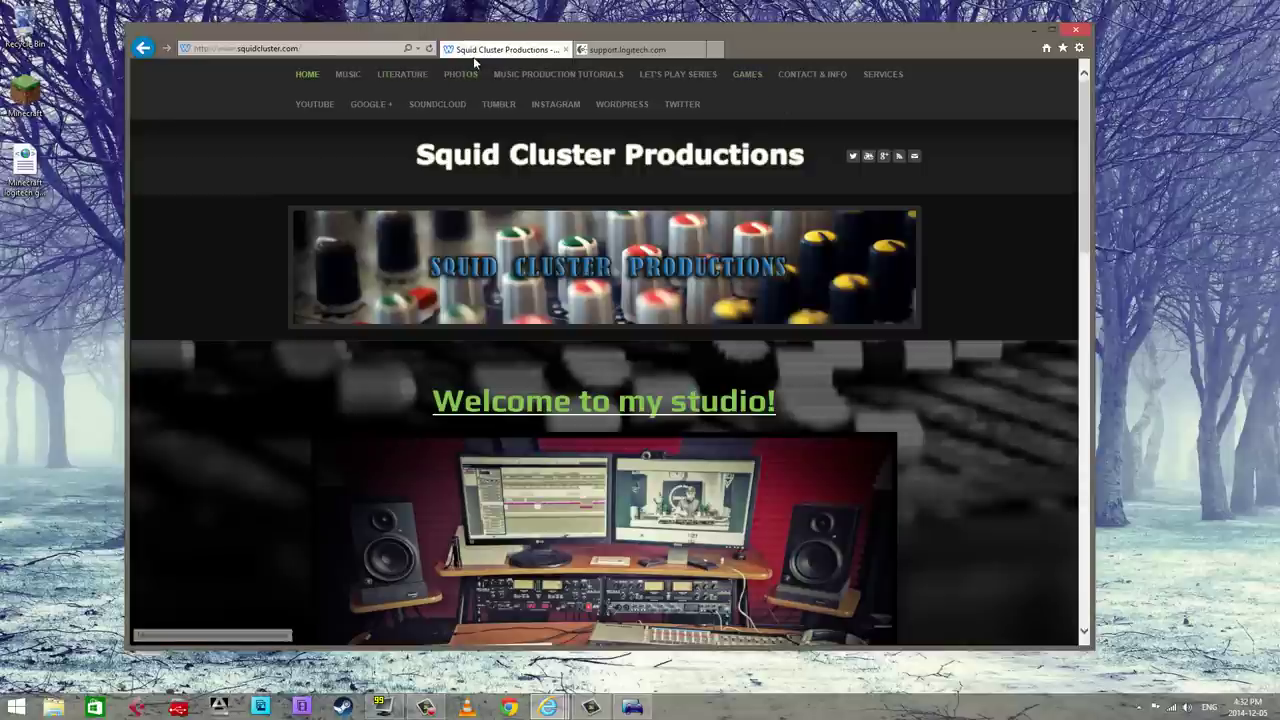
- Open the site's Games page to view the minecraft_logitech_game_profile.xml download, and switch back to Logitech Profiler
{"action": "left_click", "coordinate": [745, 88]}
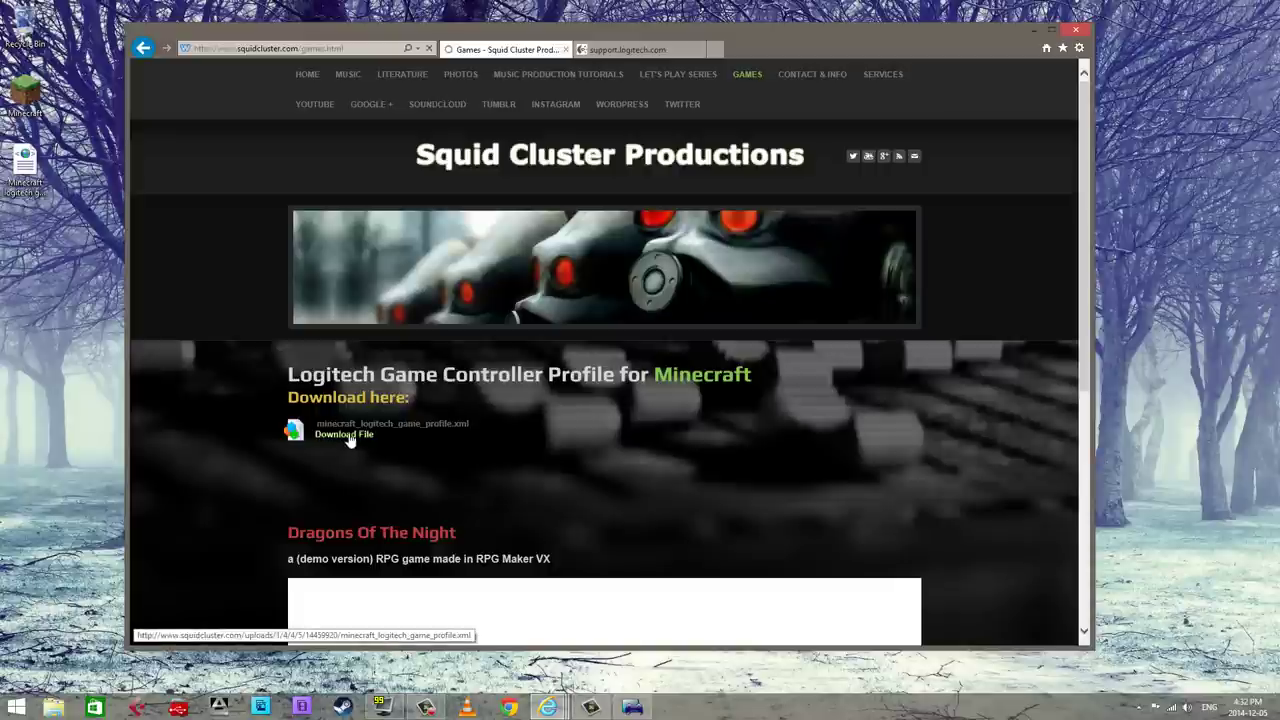
{"action": "left_click_drag", "start_coordinate": [347, 436], "coordinate": [92, 207]}
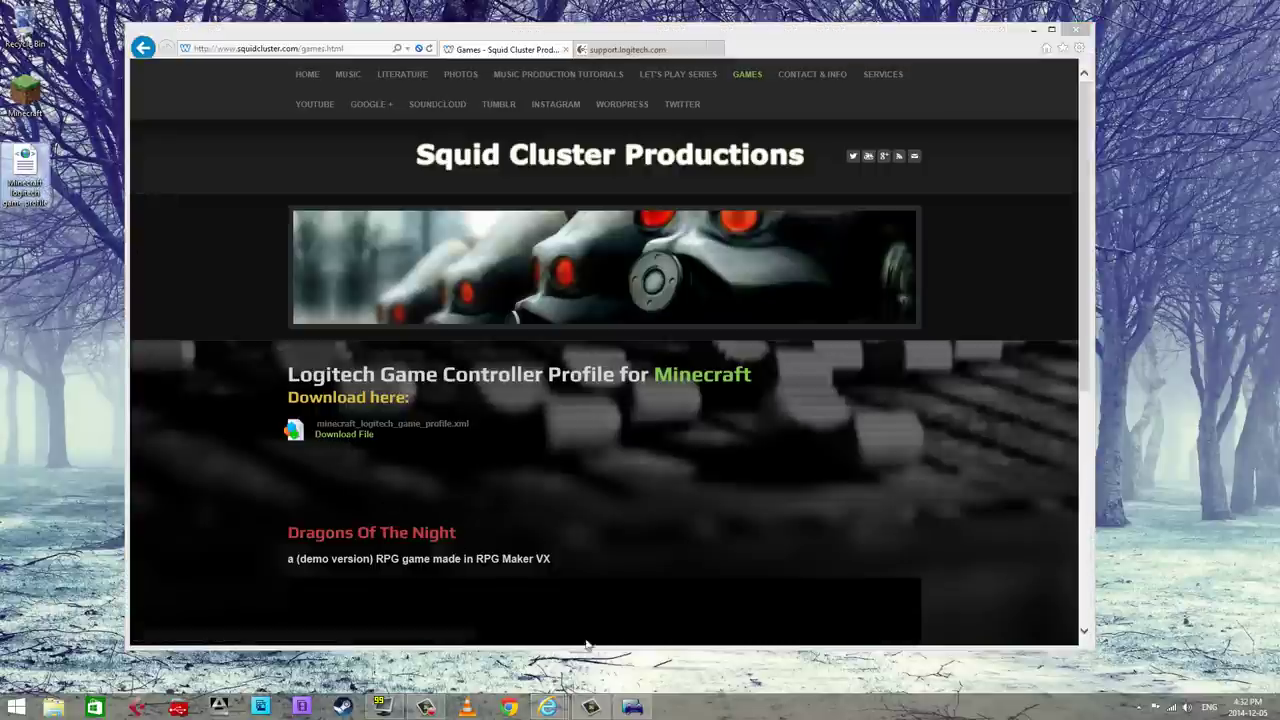
{"action": "left_click", "coordinate": [632, 707]}
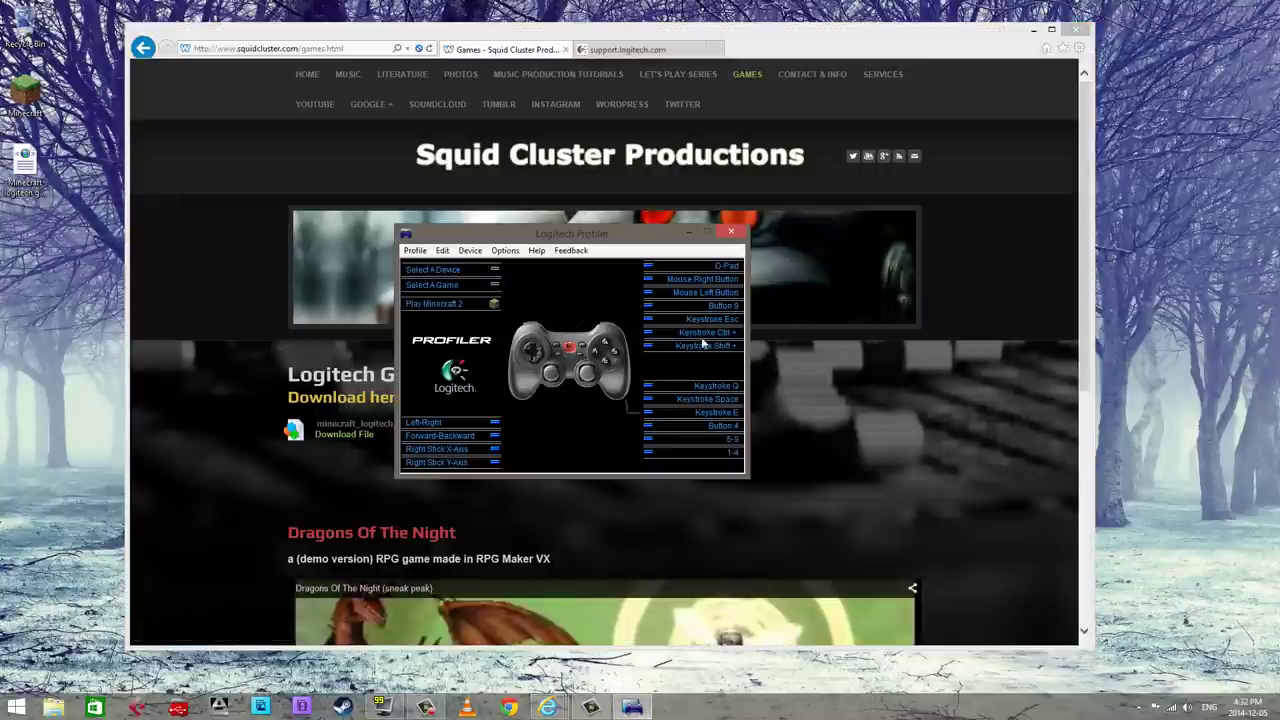